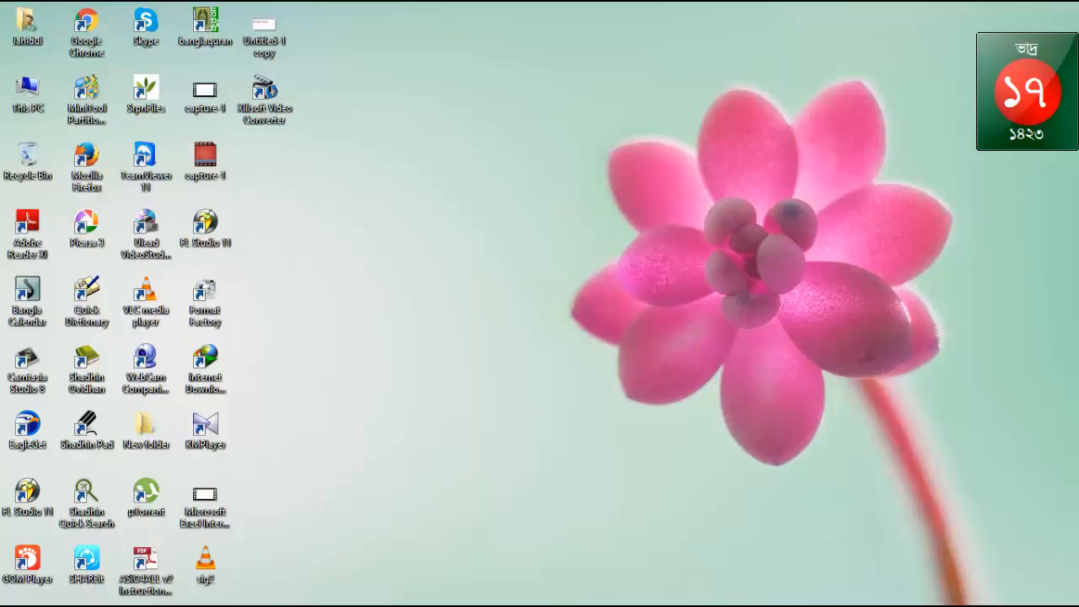
# Switch to Microsoft Excel and close the Getting Started pane beside the blank workbook.
pyautogui.click(267, 597)
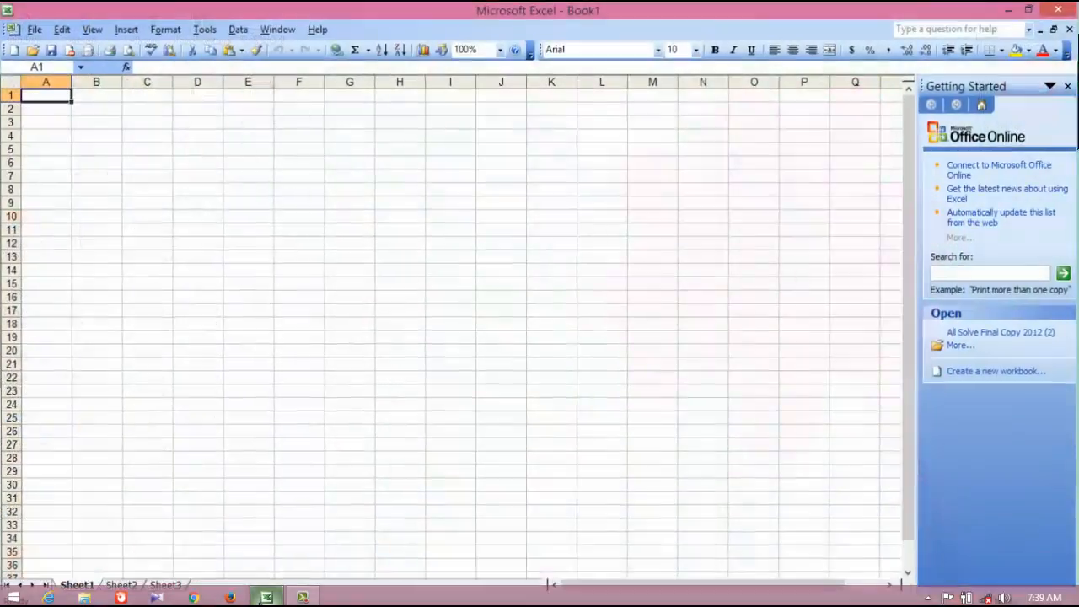
pyautogui.click(1068, 87)
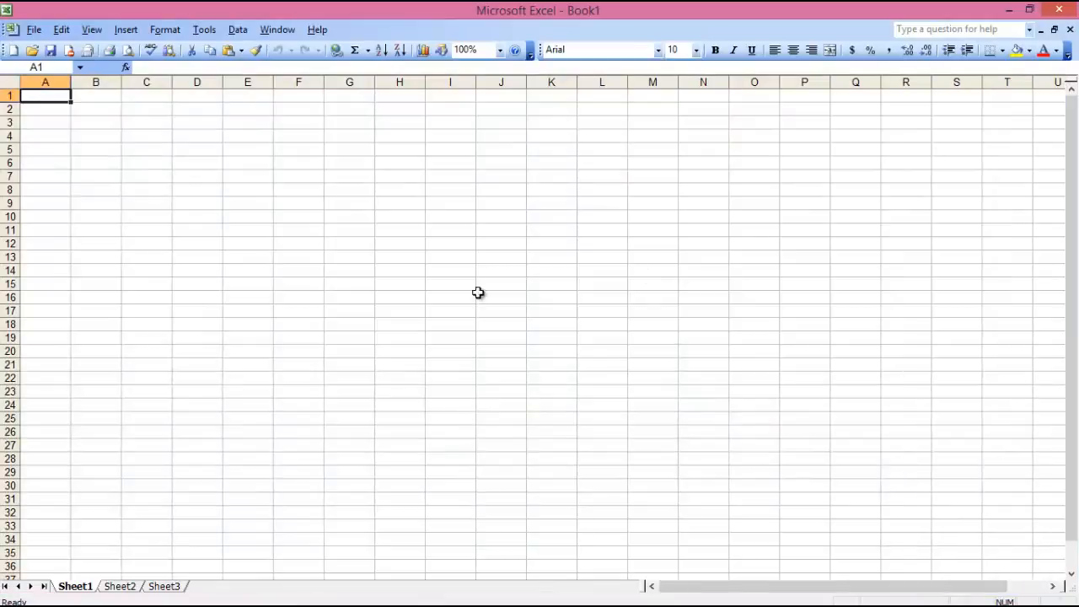
# Apply thin outline and inside borders to the cell range A1:N26.
pyautogui.moveTo(39, 96); pyautogui.dragTo(713, 435)
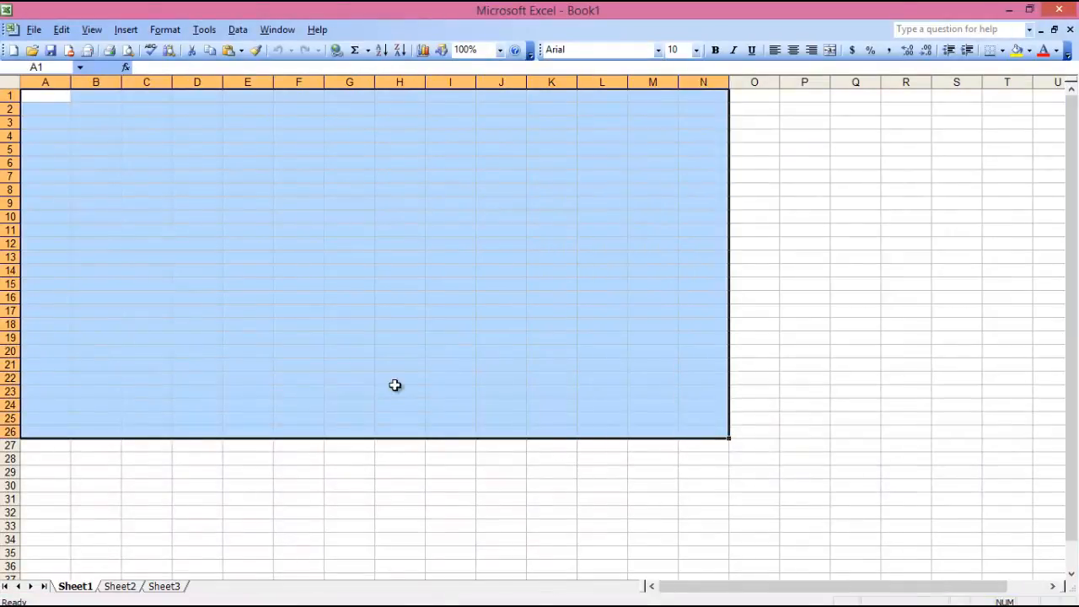
pyautogui.rightClick(273, 173)
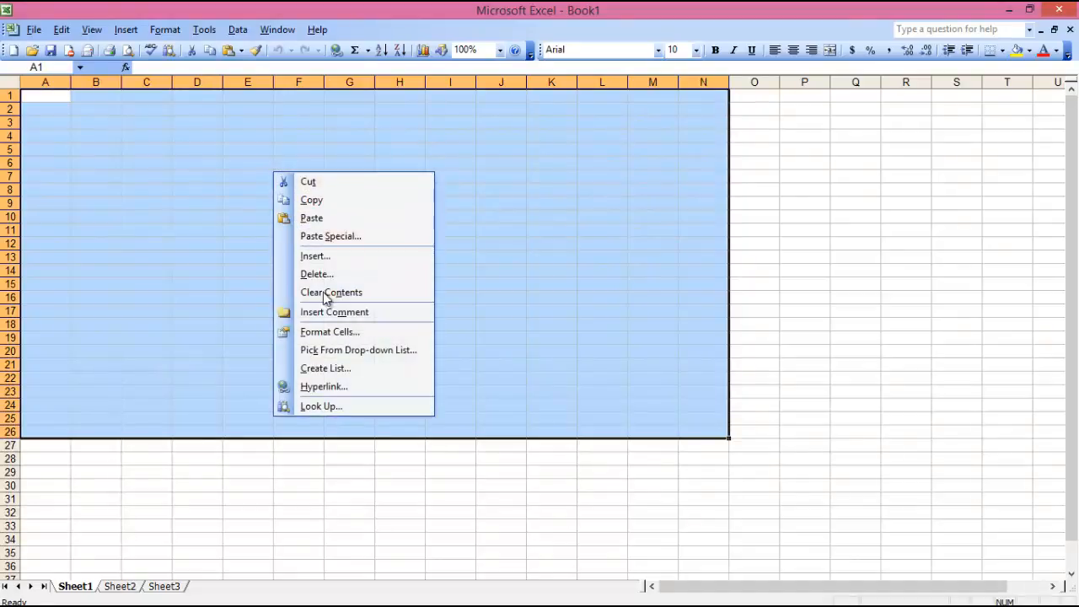
pyautogui.click(340, 332)
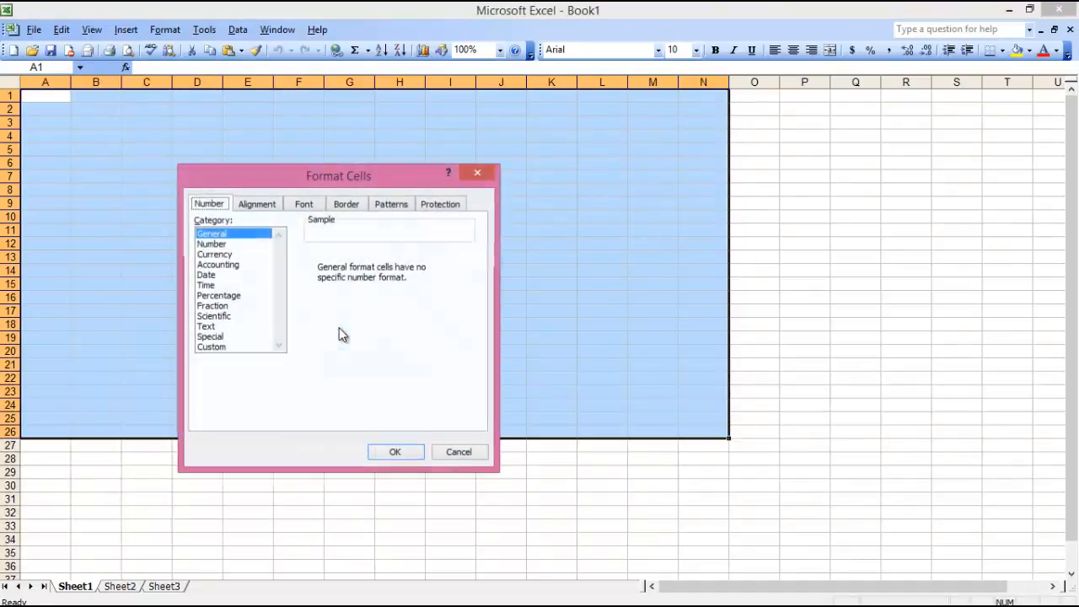
pyautogui.click(348, 205)
pyautogui.click(299, 247)
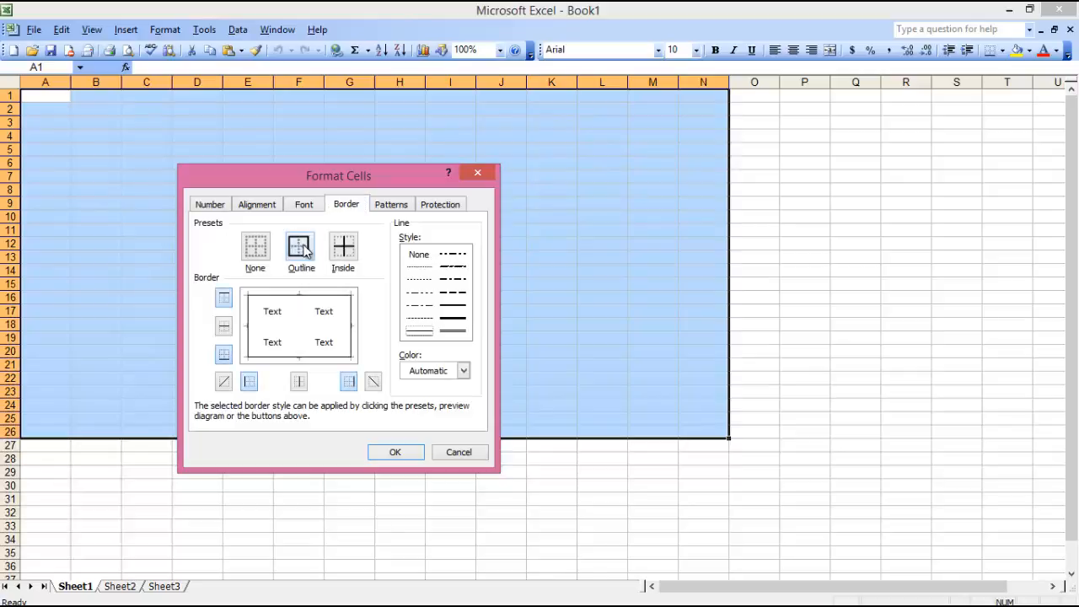
pyautogui.click(343, 247)
pyautogui.click(393, 453)
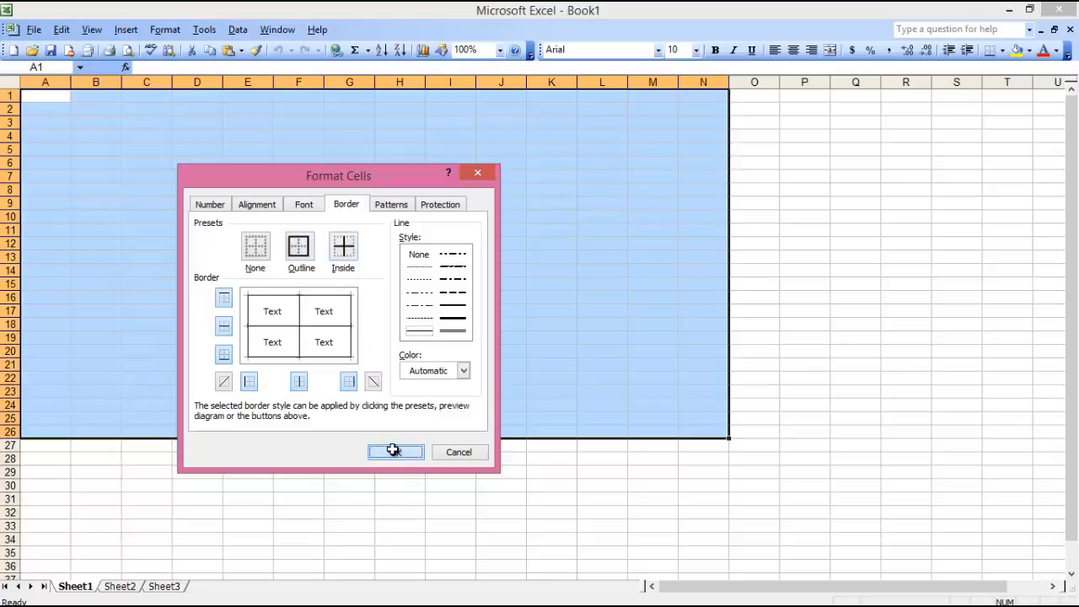
# Merge cells A1:N1 and set both the horizontal and vertical text alignment to Center.
pyautogui.moveTo(46, 94); pyautogui.dragTo(685, 96)
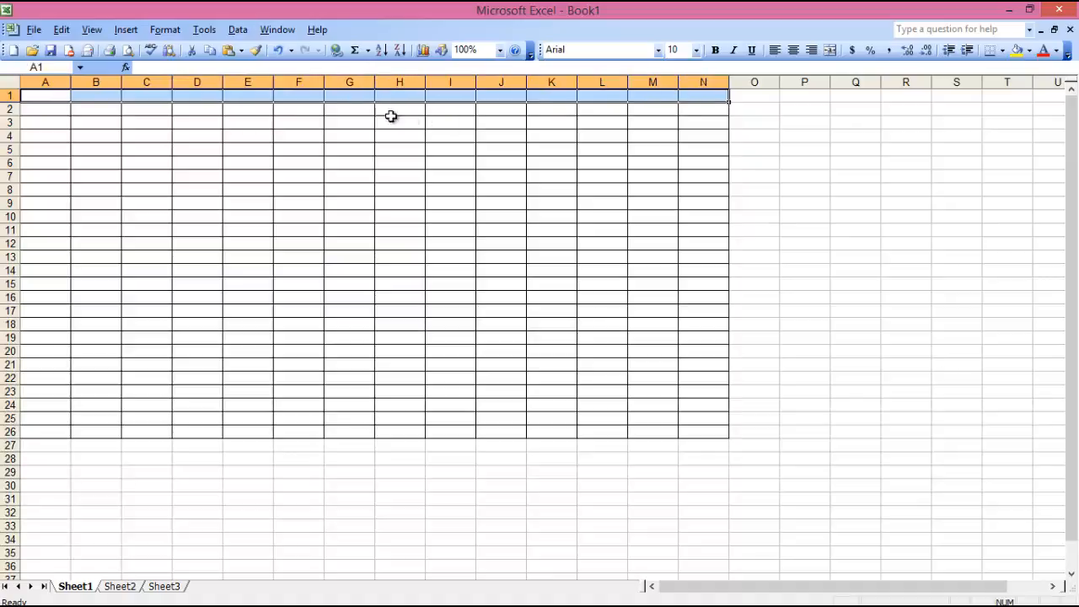
pyautogui.rightClick(352, 93)
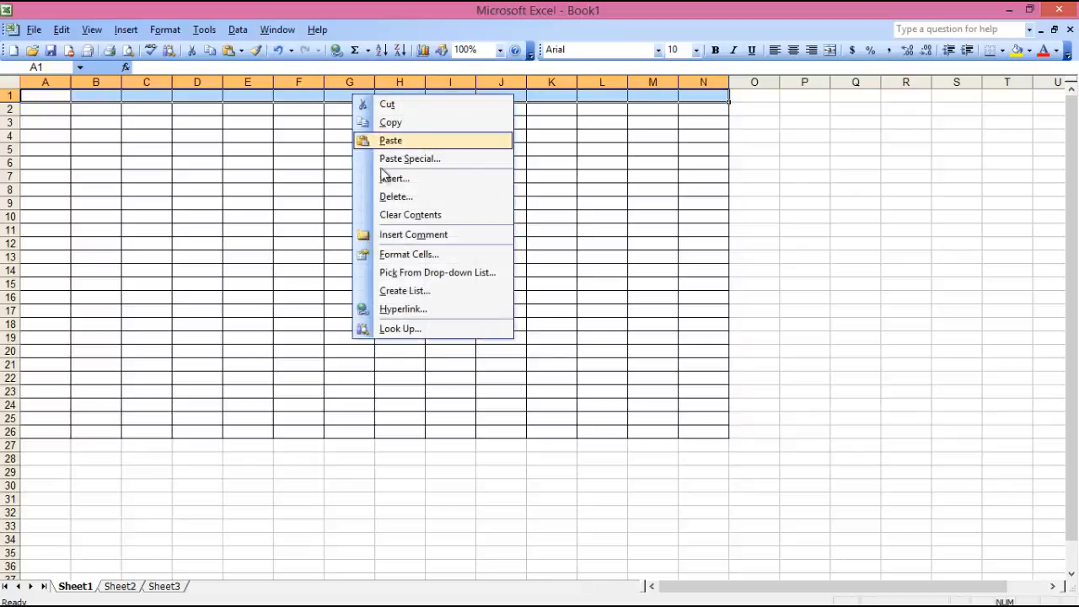
pyautogui.click(381, 251)
pyautogui.click(297, 136)
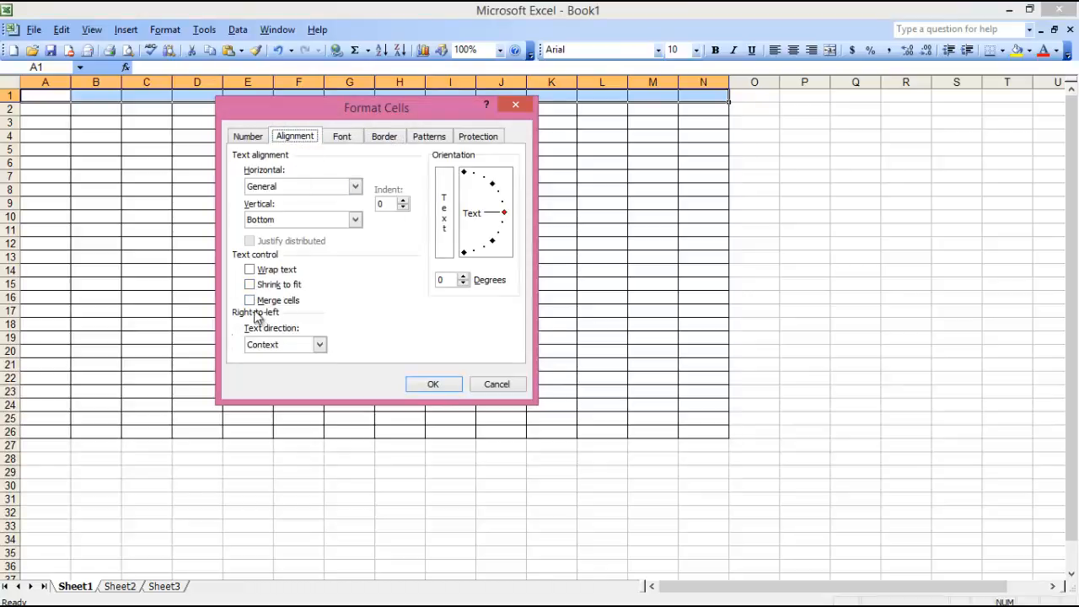
pyautogui.click(252, 300)
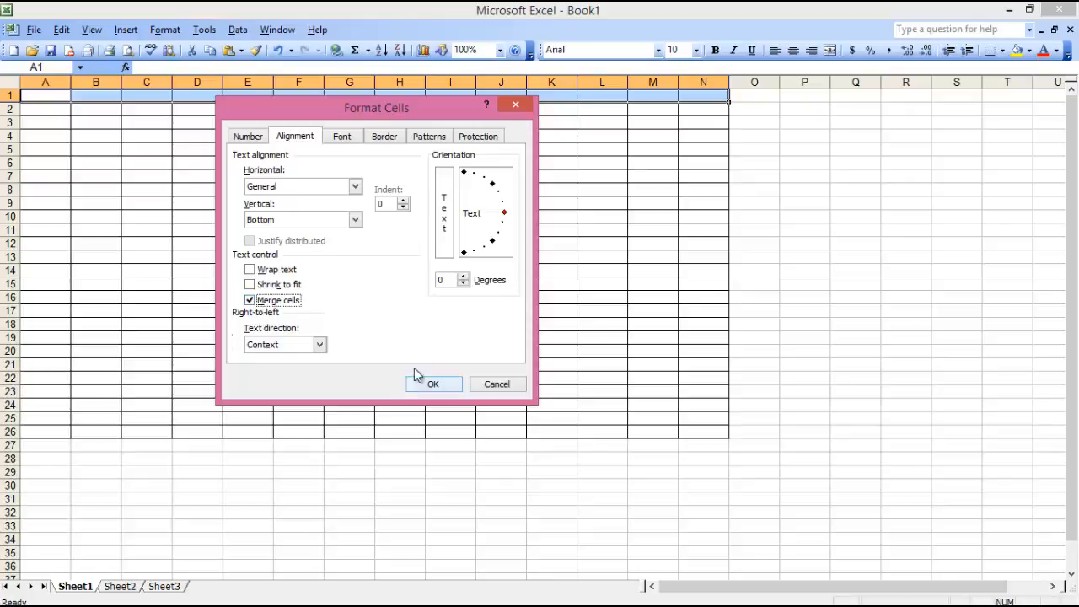
pyautogui.click(356, 186)
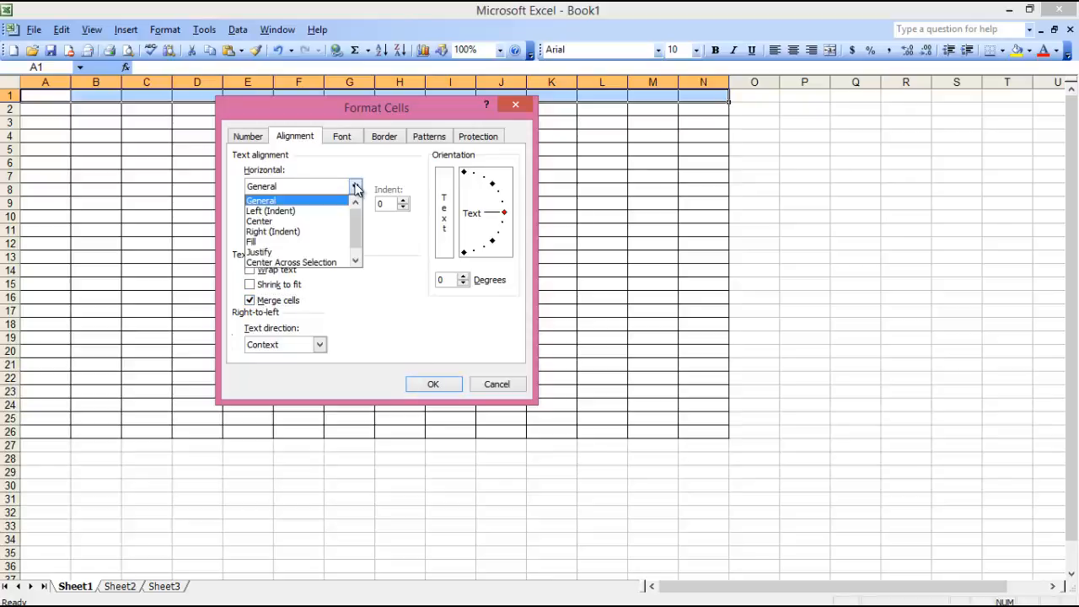
pyautogui.click(268, 222)
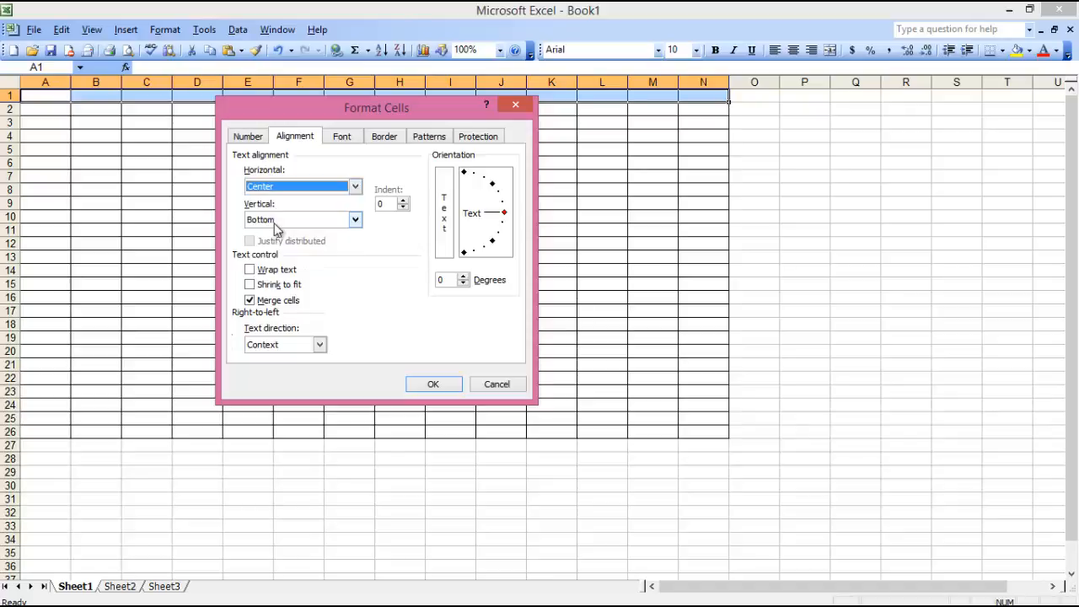
pyautogui.click(355, 220)
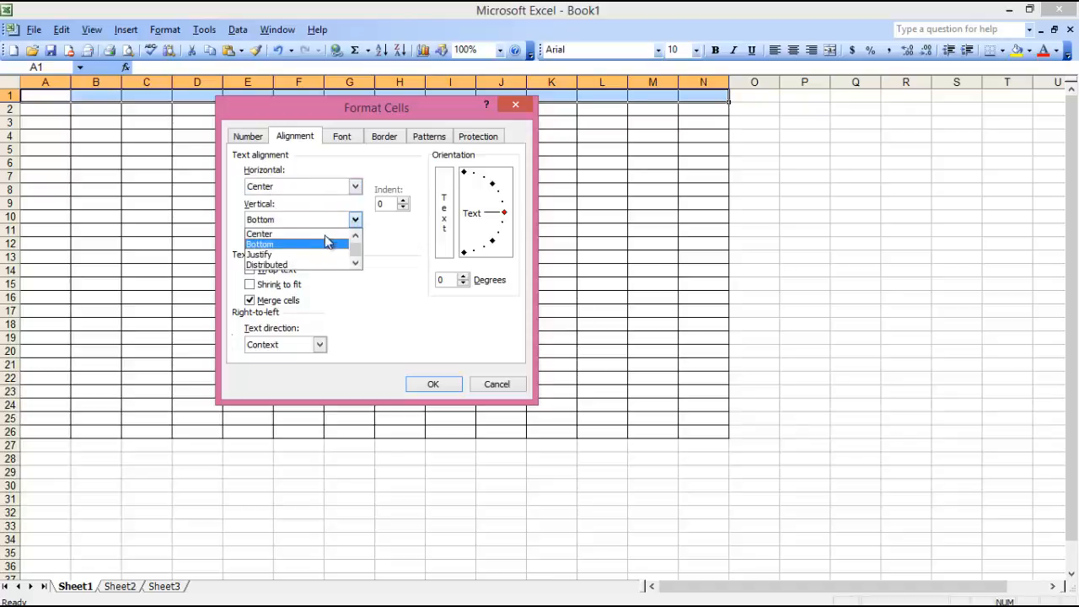
pyautogui.click(281, 234)
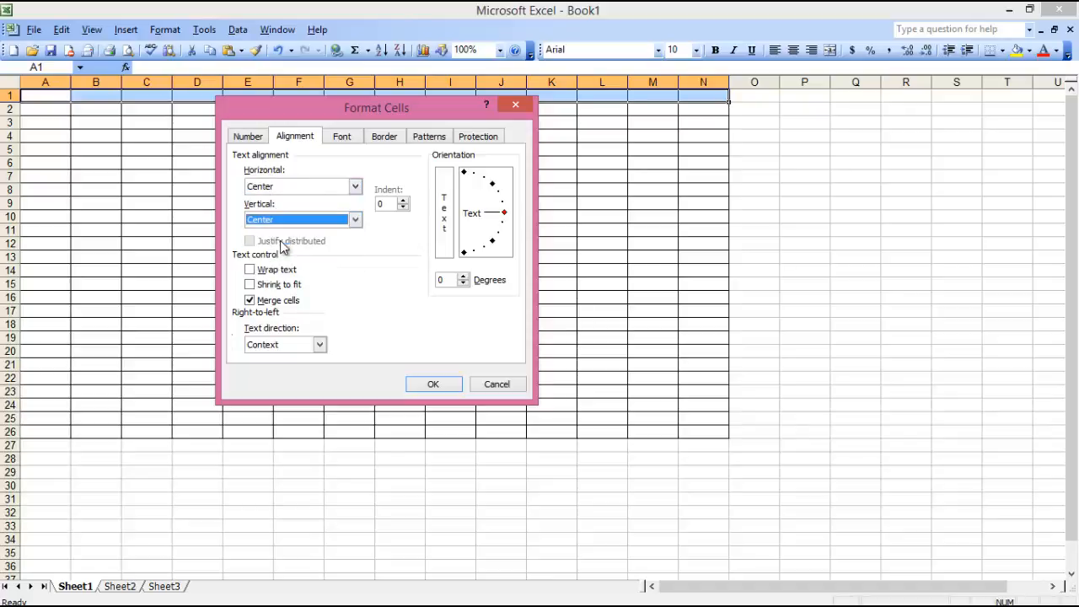
pyautogui.click(426, 382)
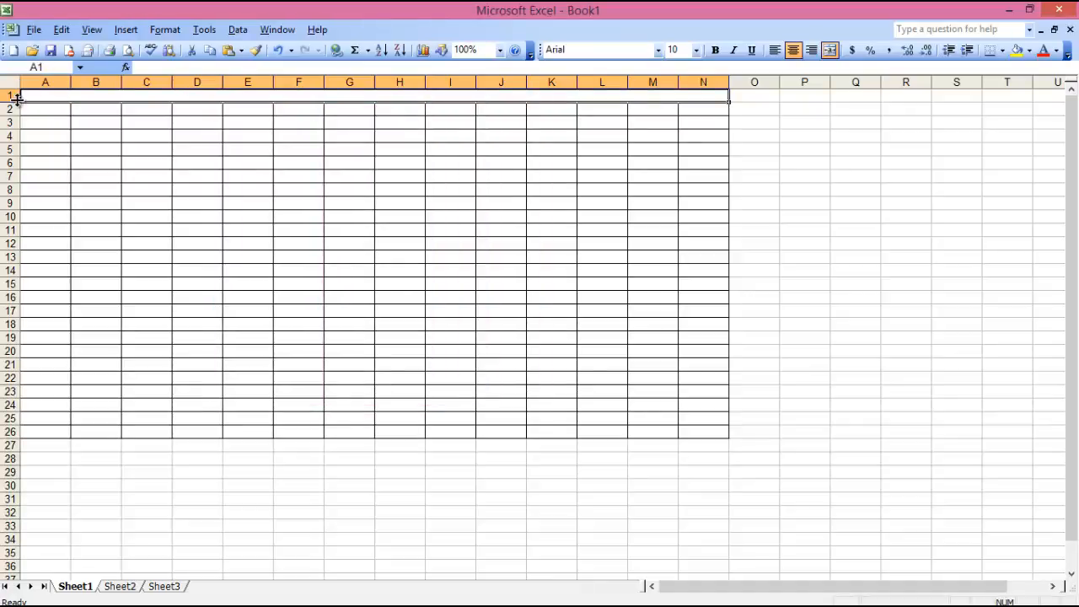
# Increase the height of row 1 to about two and a half standard rows and shade the merged cell aqua.
pyautogui.moveTo(17, 99); pyautogui.dragTo(21, 123)
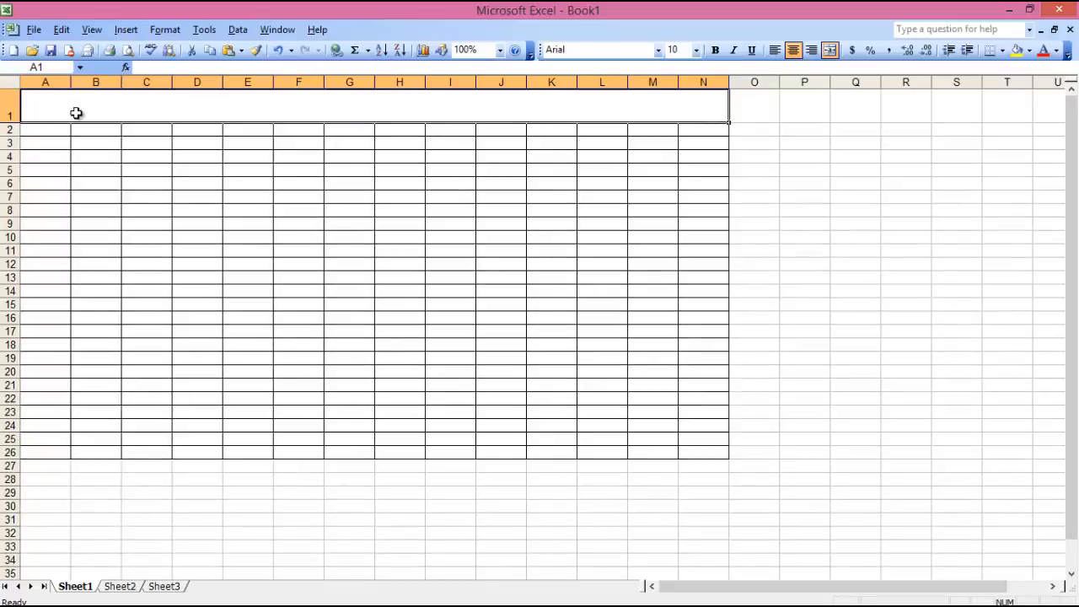
pyautogui.rightClick(102, 102)
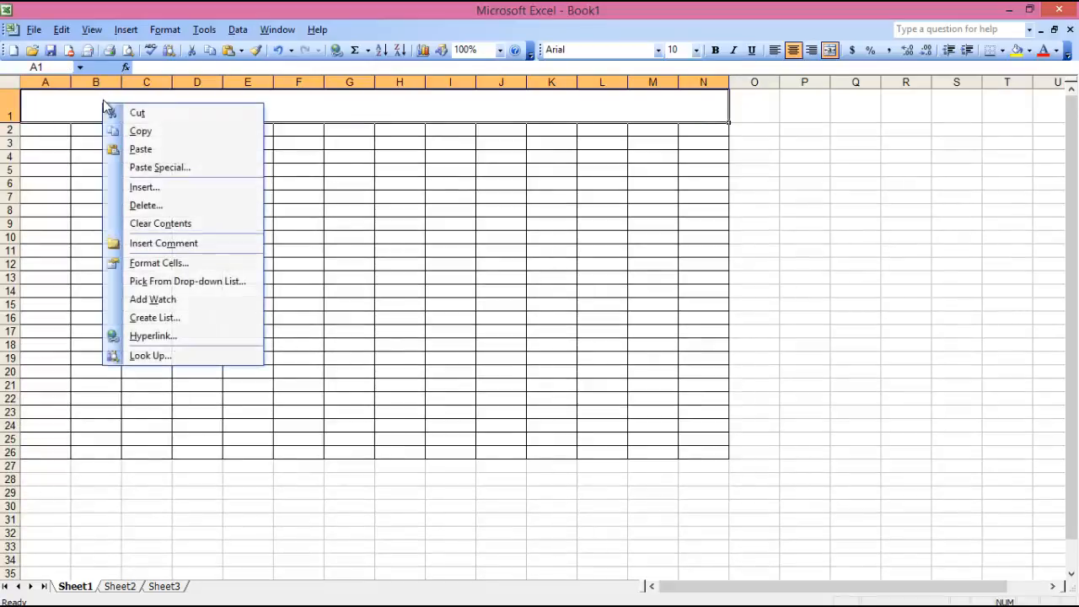
pyautogui.click(168, 260)
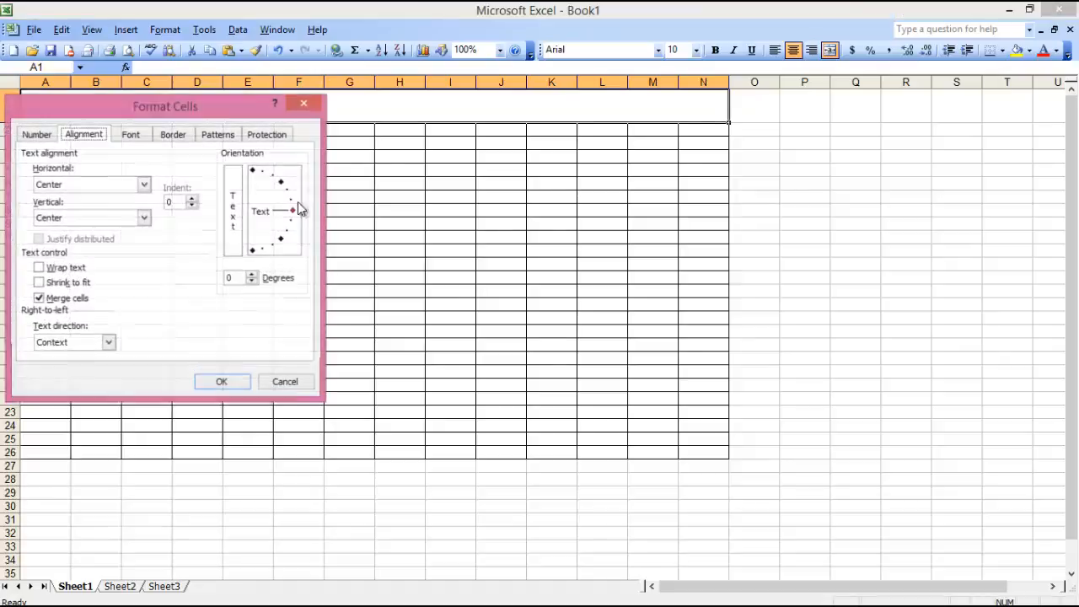
pyautogui.click(218, 135)
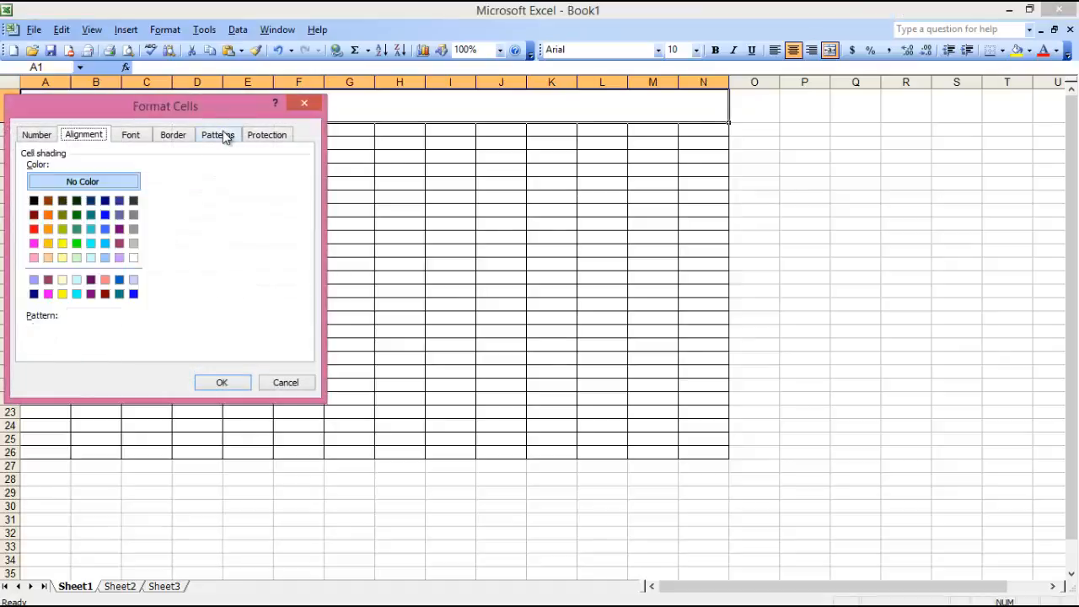
pyautogui.click(91, 229)
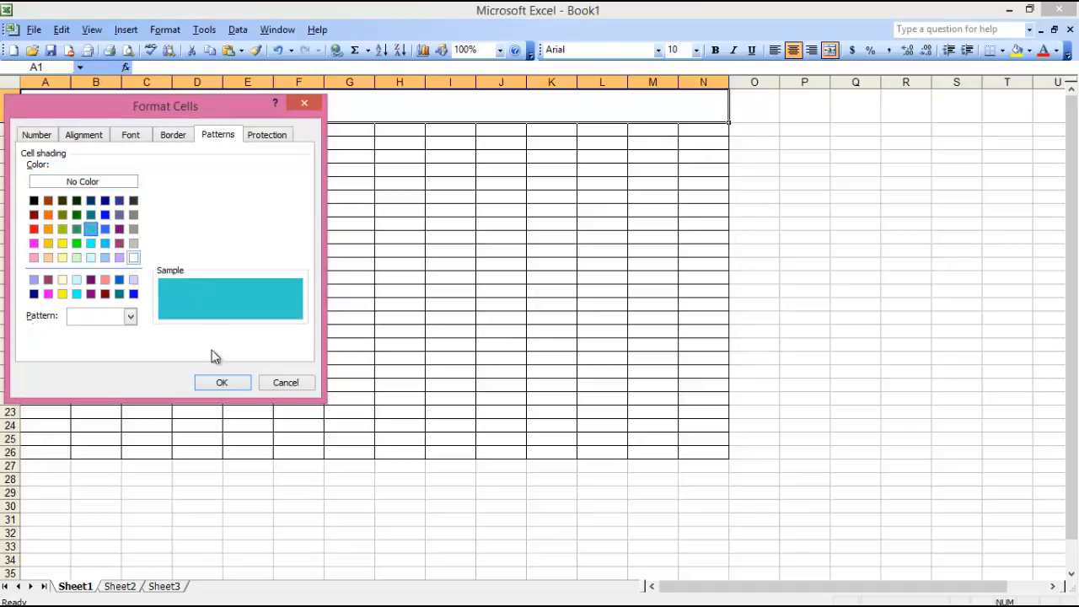
pyautogui.click(223, 381)
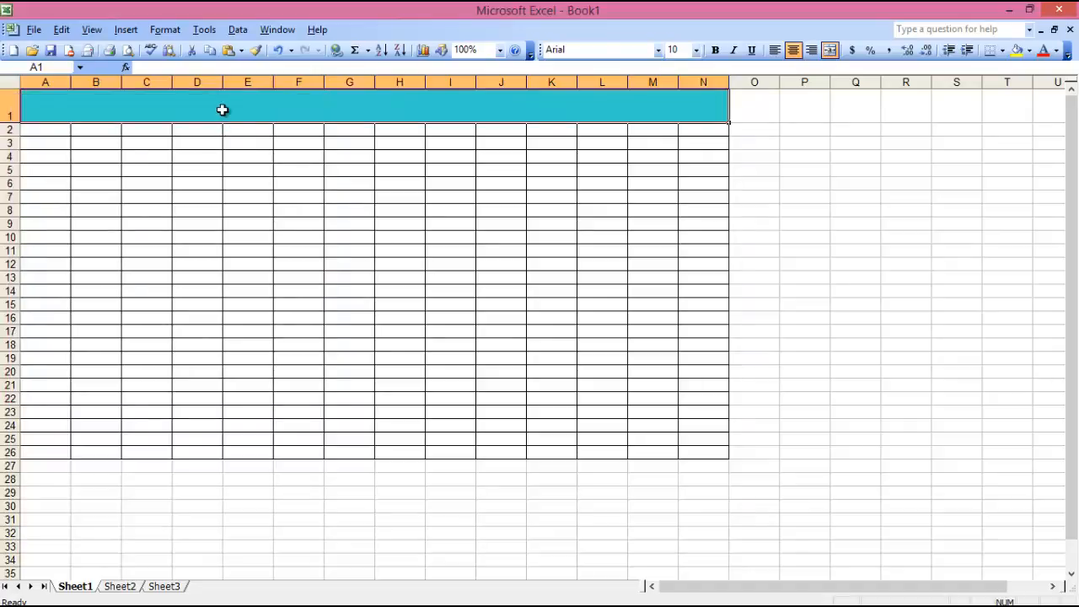
# Enter the title "Sallary Sheet" in the merged cell A1 and set its font size to 20.
pyautogui.write('Sall')
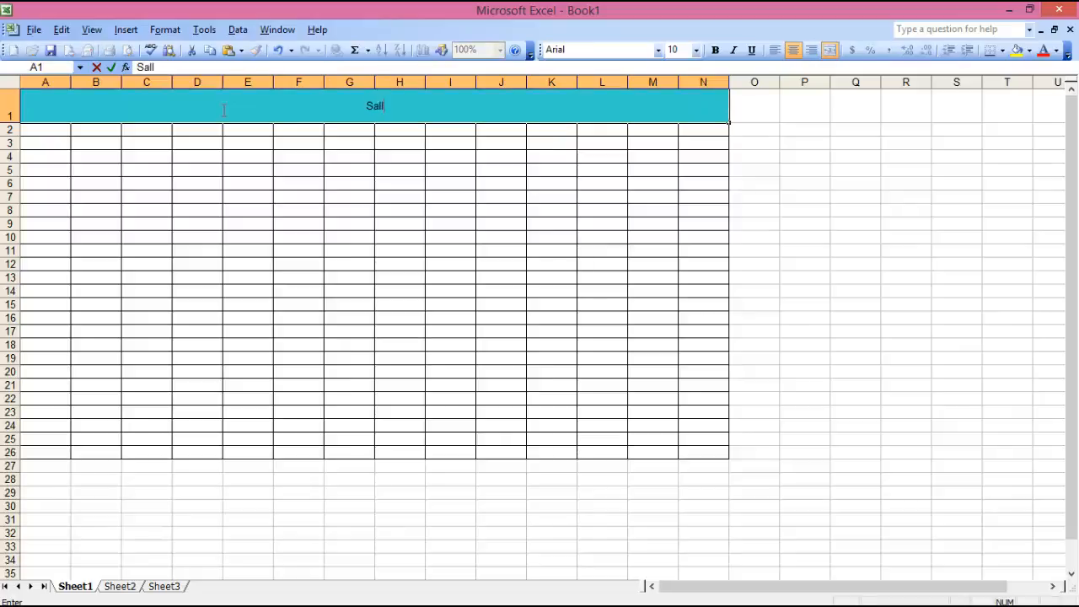
pyautogui.write('ary Sheet')
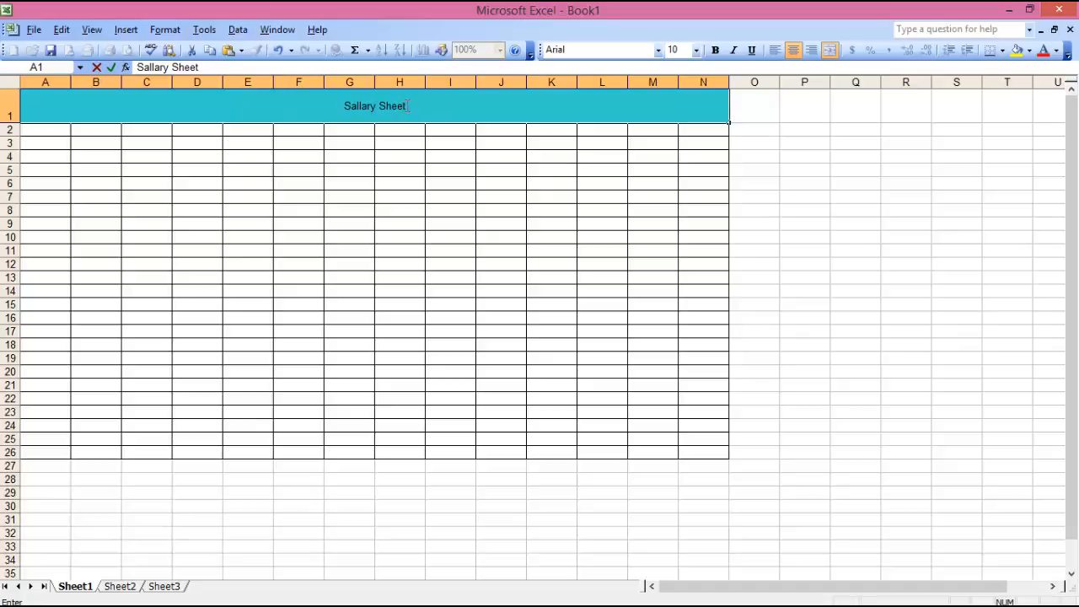
pyautogui.moveTo(396, 105); pyautogui.dragTo(359, 115)
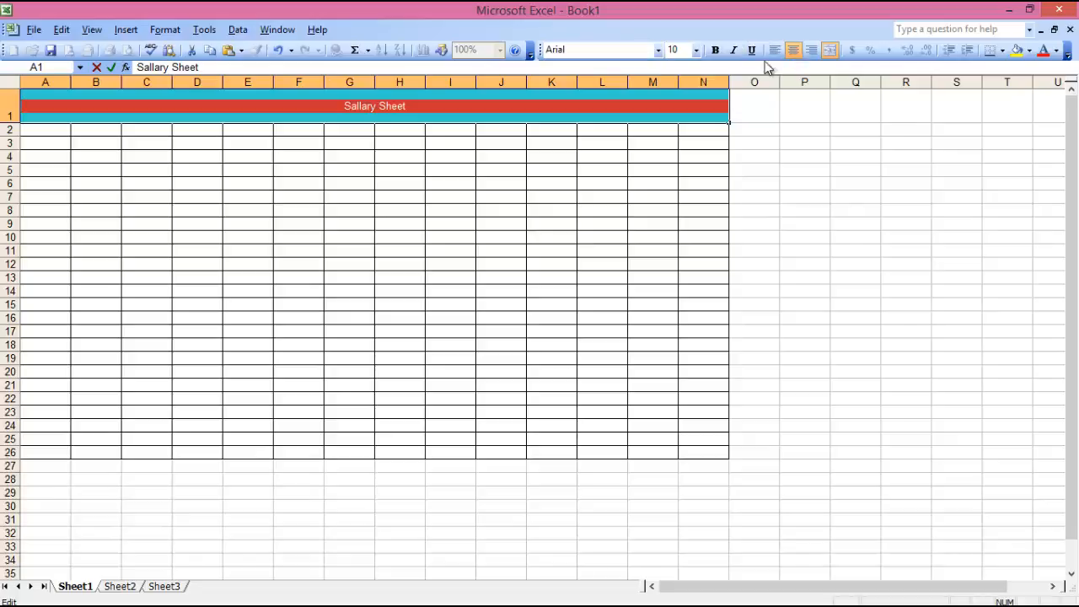
pyautogui.click(697, 50)
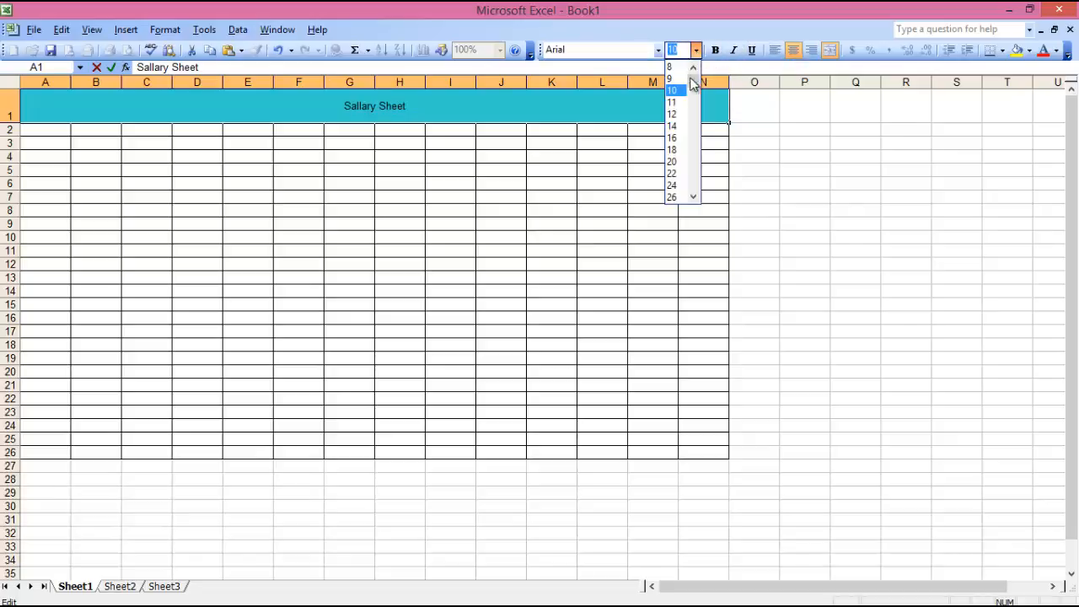
pyautogui.click(672, 161)
pyautogui.click(463, 124)
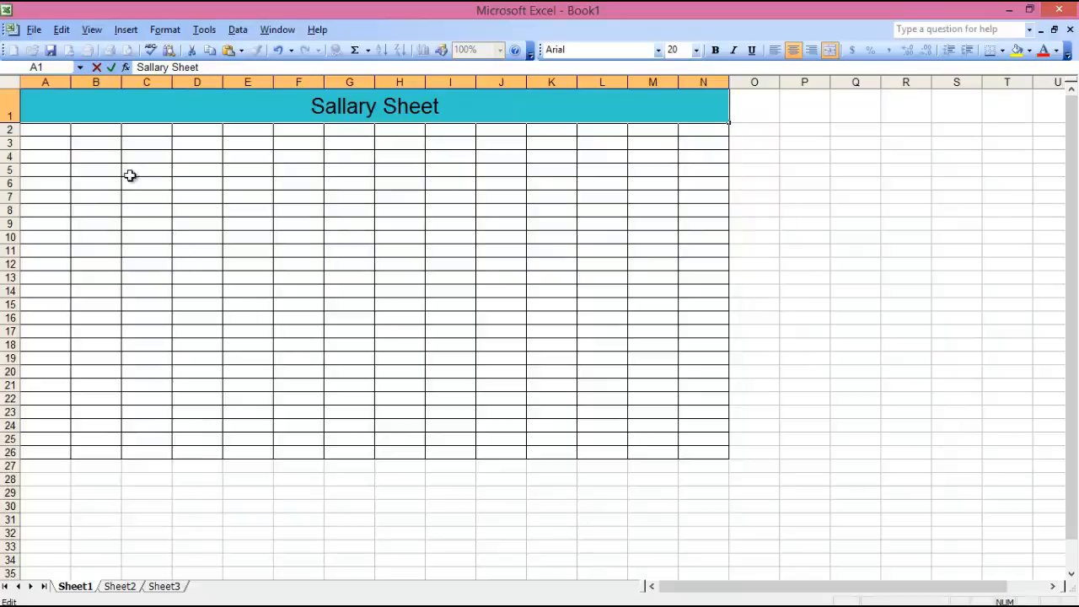
# Merge cells A2:N2 into a single cell below the title.
pyautogui.click(54, 127)
pyautogui.moveTo(54, 126); pyautogui.dragTo(687, 131)
pyautogui.rightClick(688, 132)
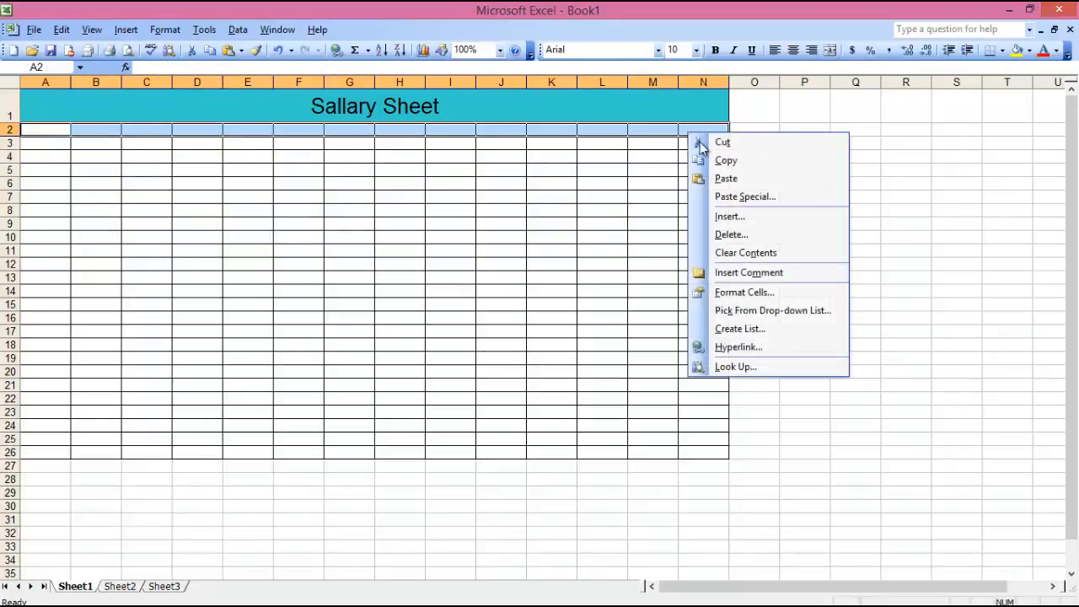
pyautogui.click(735, 288)
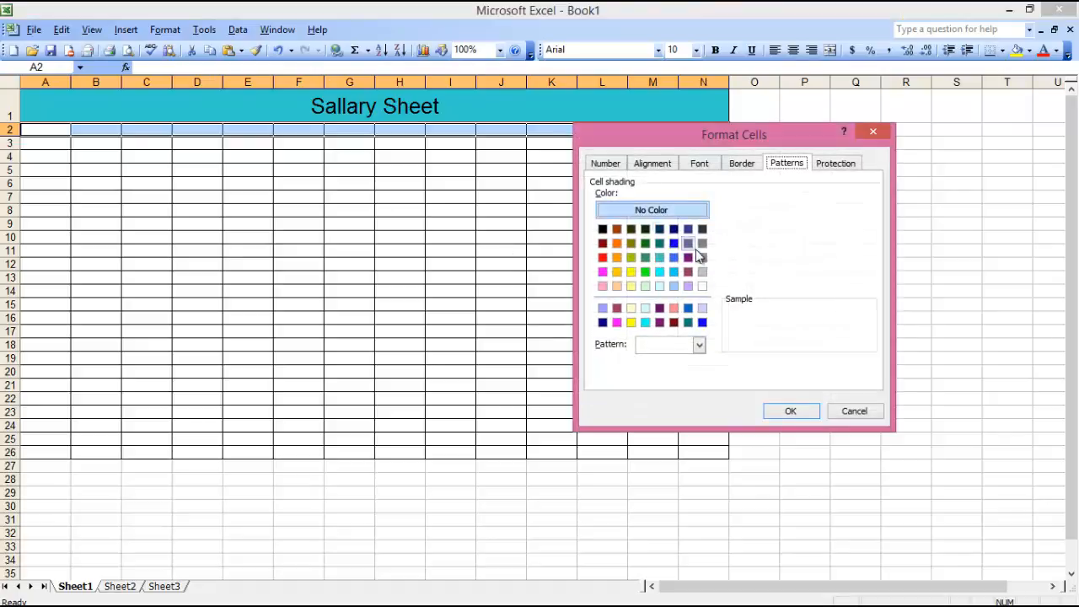
pyautogui.click(663, 165)
pyautogui.click(624, 332)
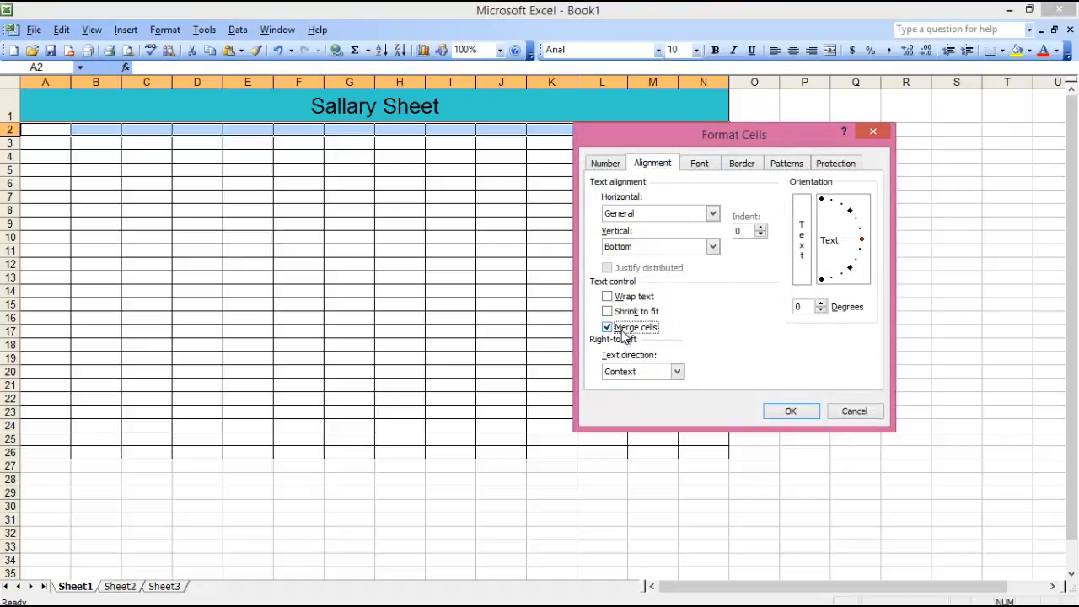
pyautogui.click(791, 410)
pyautogui.click(242, 156)
# Shade the merged row 2 cell with the medium gray color.
pyautogui.rightClick(169, 130)
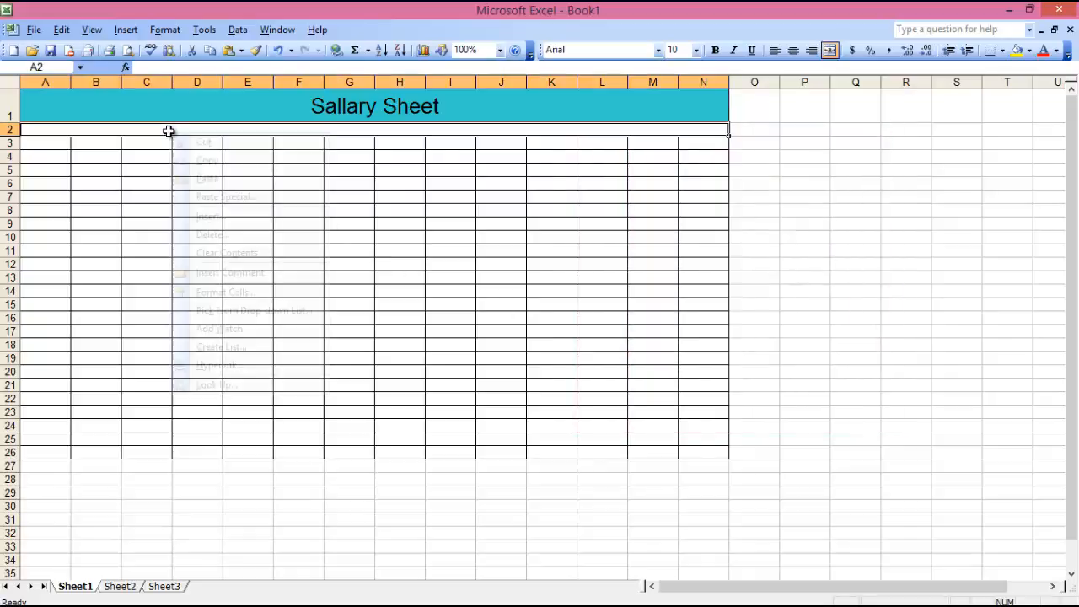
pyautogui.click(217, 292)
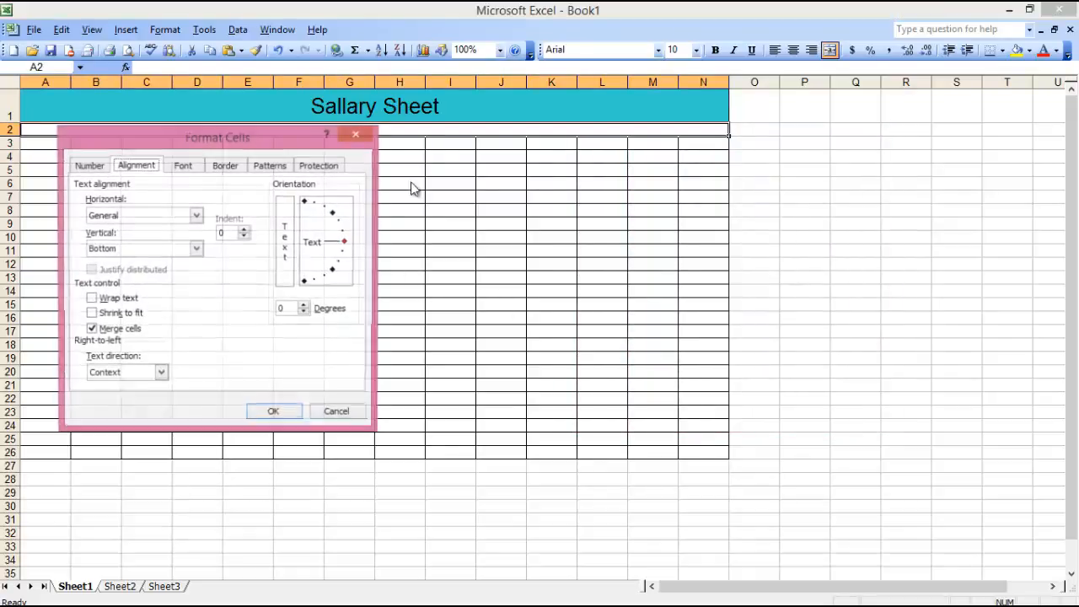
pyautogui.click(274, 165)
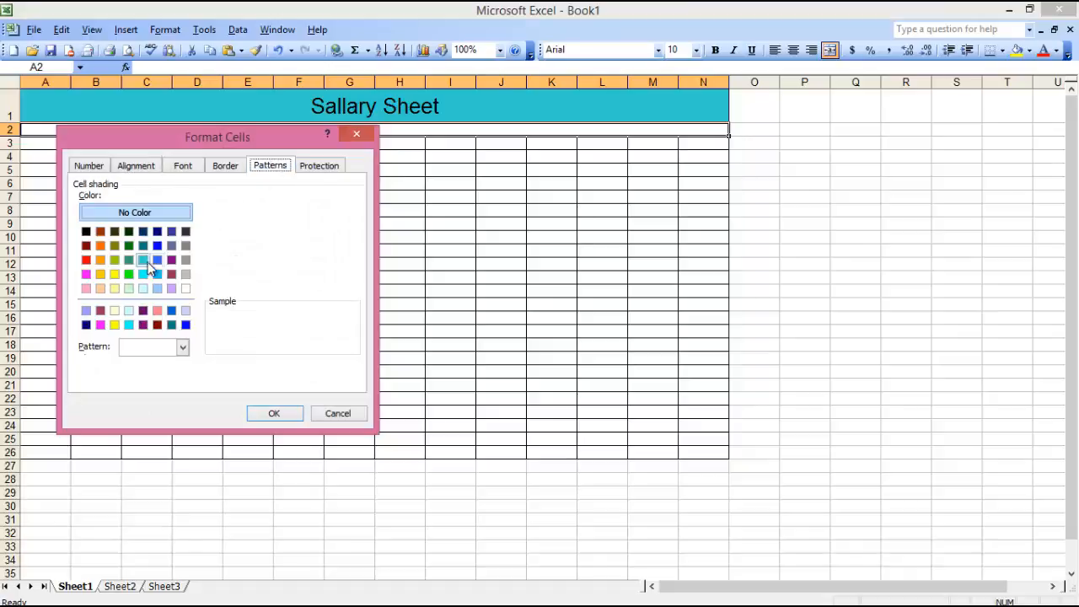
pyautogui.click(186, 259)
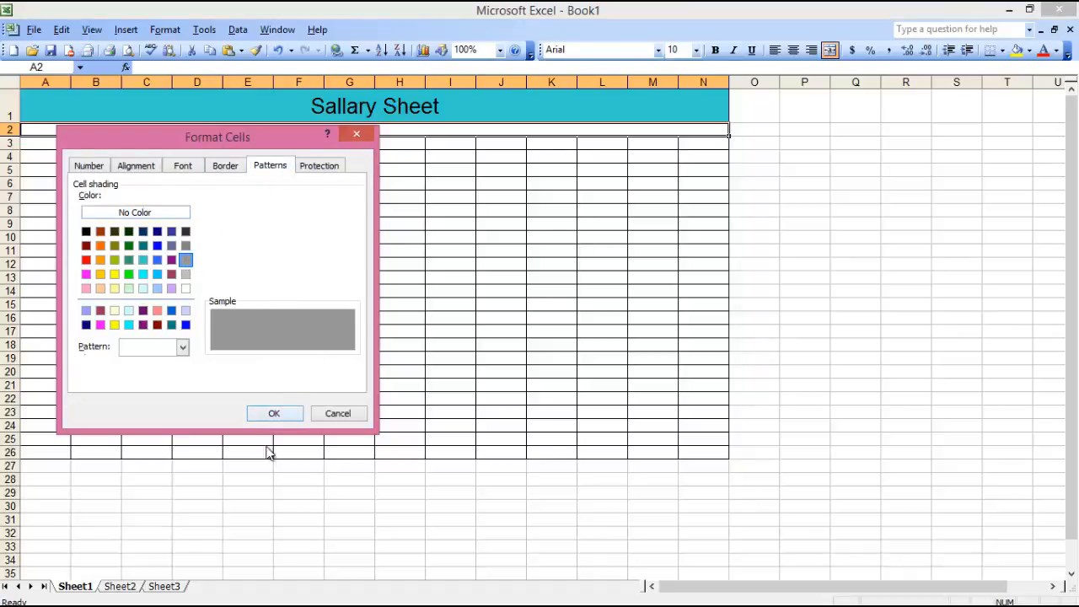
pyautogui.click(275, 412)
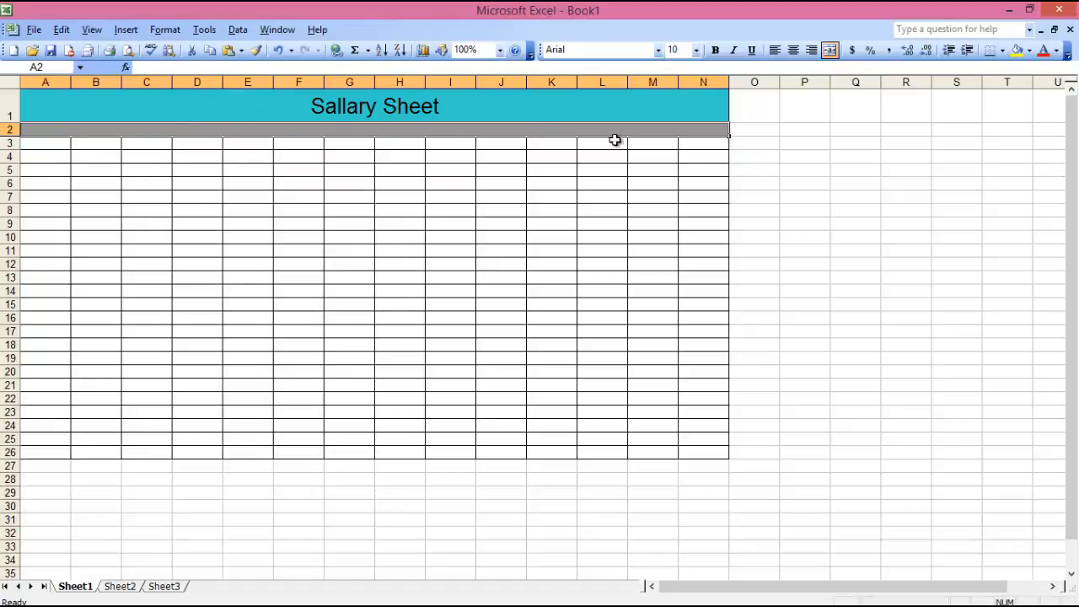
# Set the horizontal text alignment of the merged gray row 2 cell to Right (Indent).
pyautogui.rightClick(543, 127)
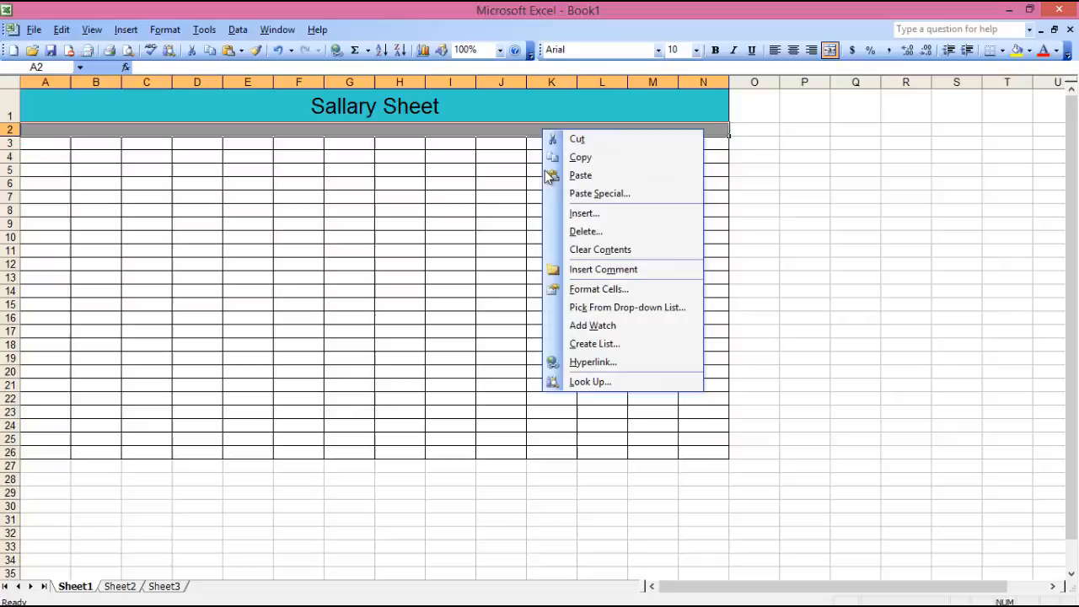
pyautogui.click(597, 287)
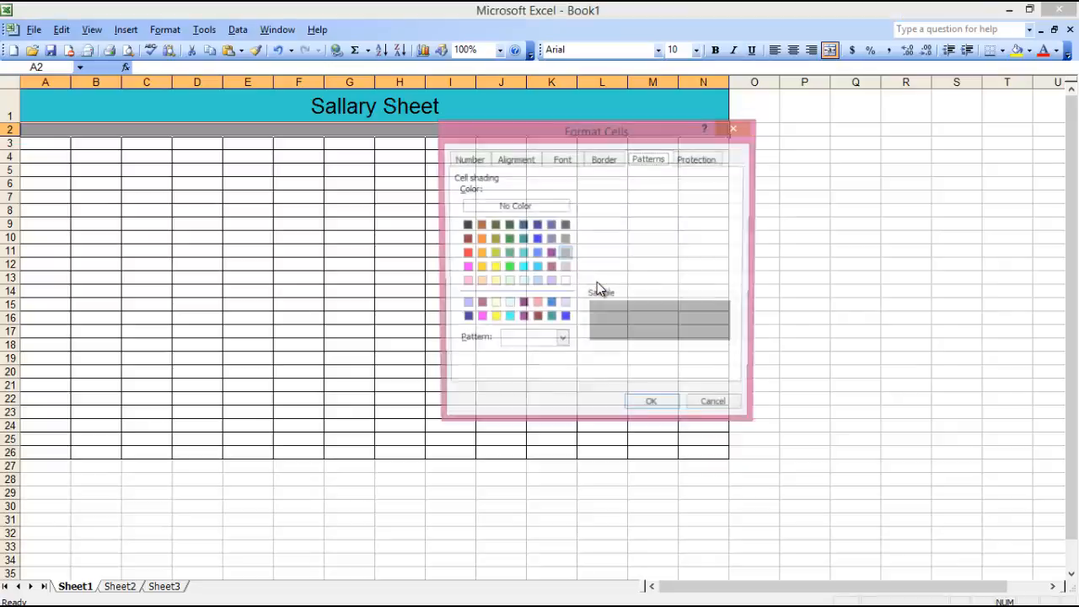
pyautogui.click(529, 157)
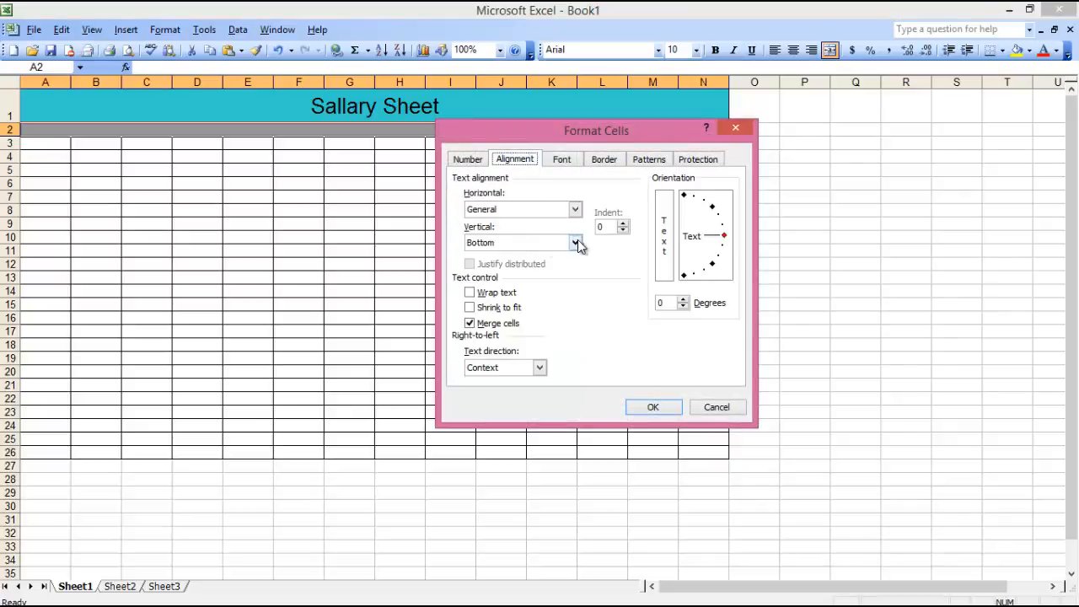
pyautogui.click(575, 210)
pyautogui.click(574, 210)
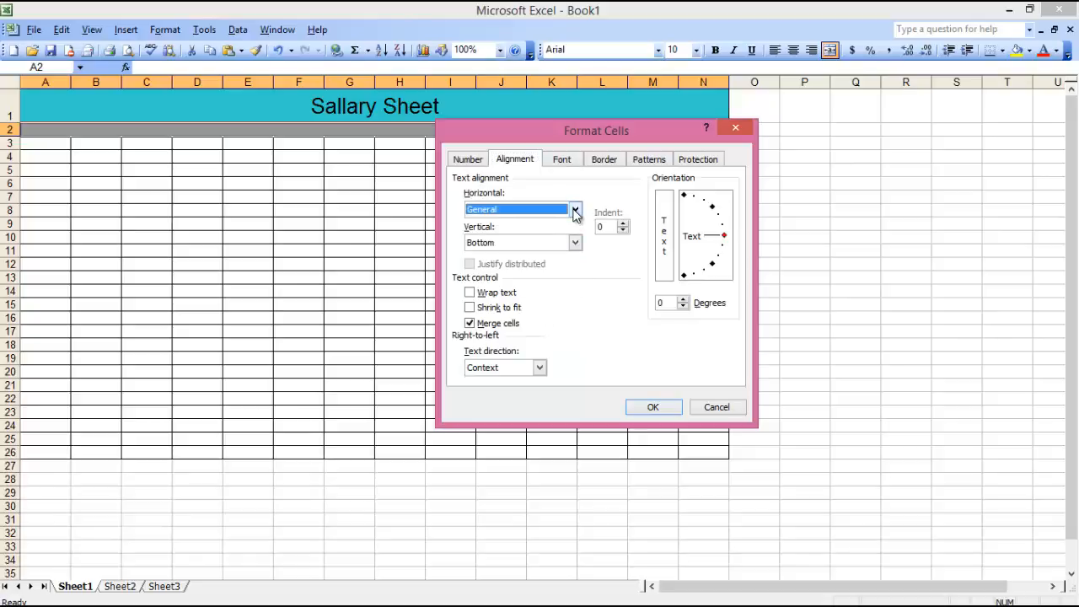
pyautogui.click(574, 210)
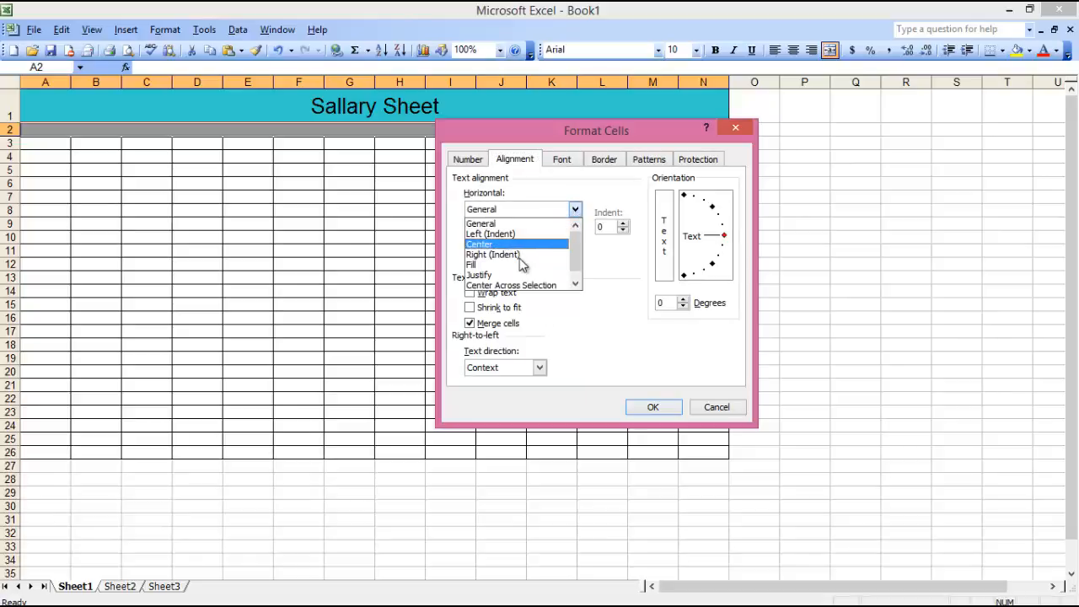
pyautogui.click(513, 254)
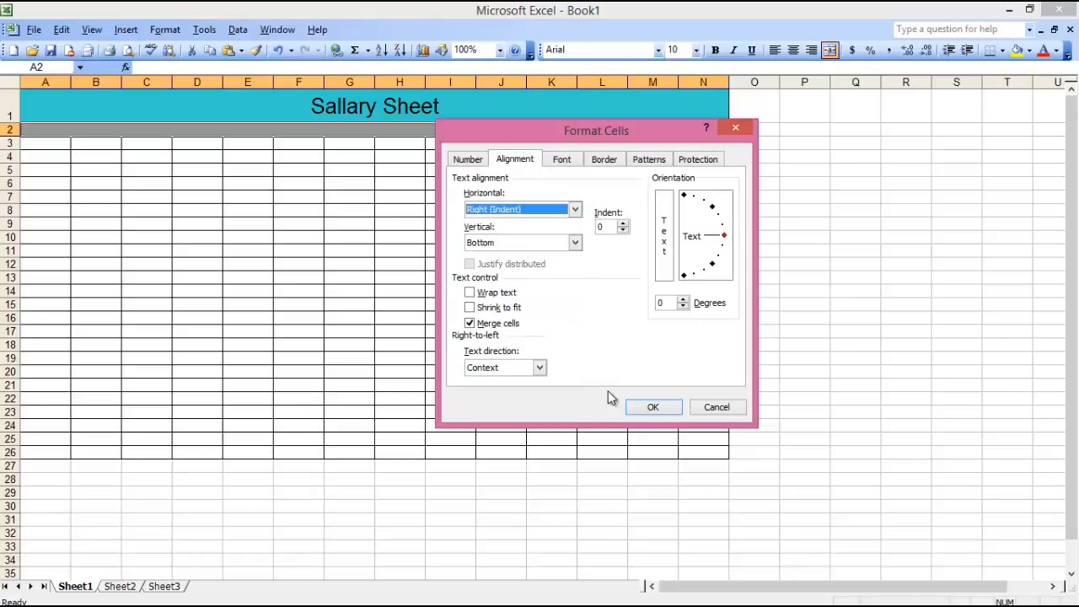
pyautogui.click(656, 407)
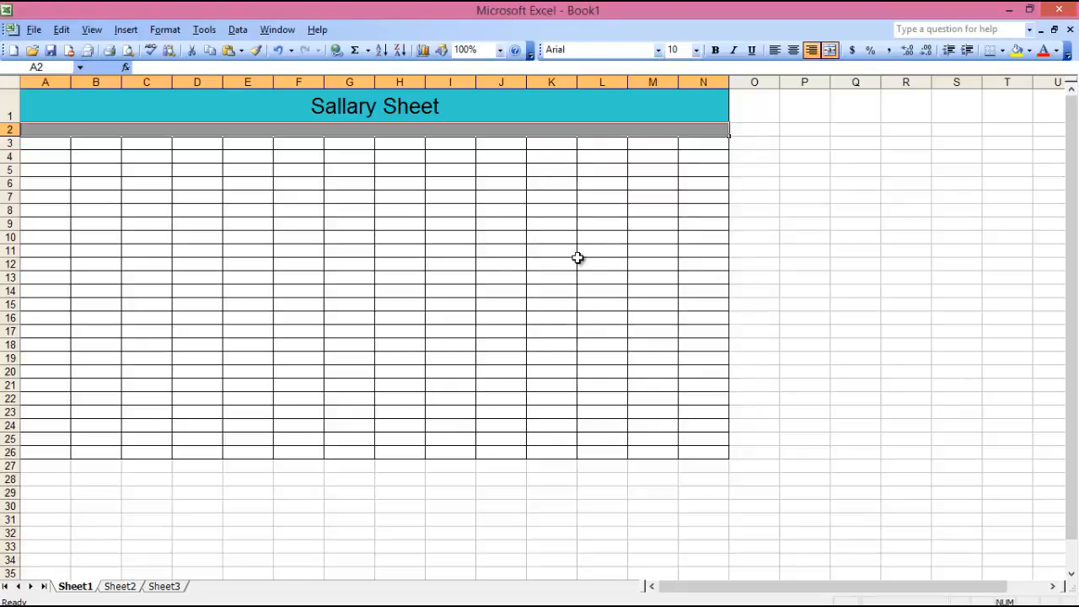
# Enter "For The Month Of ; August 2016" in the merged cell A2.
pyautogui.write('For Th')
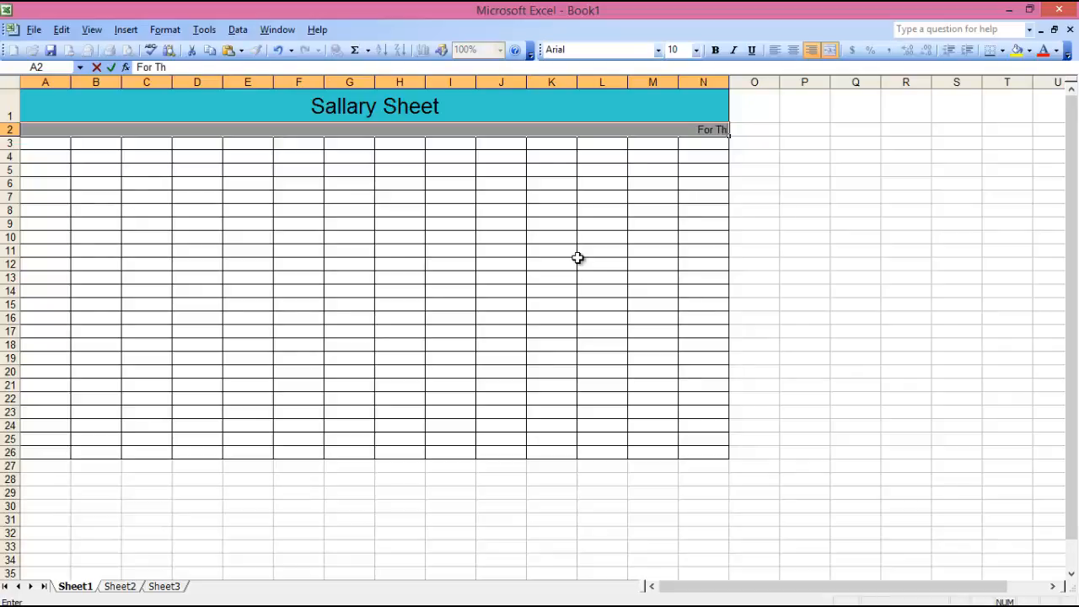
pyautogui.write('e Month Of')
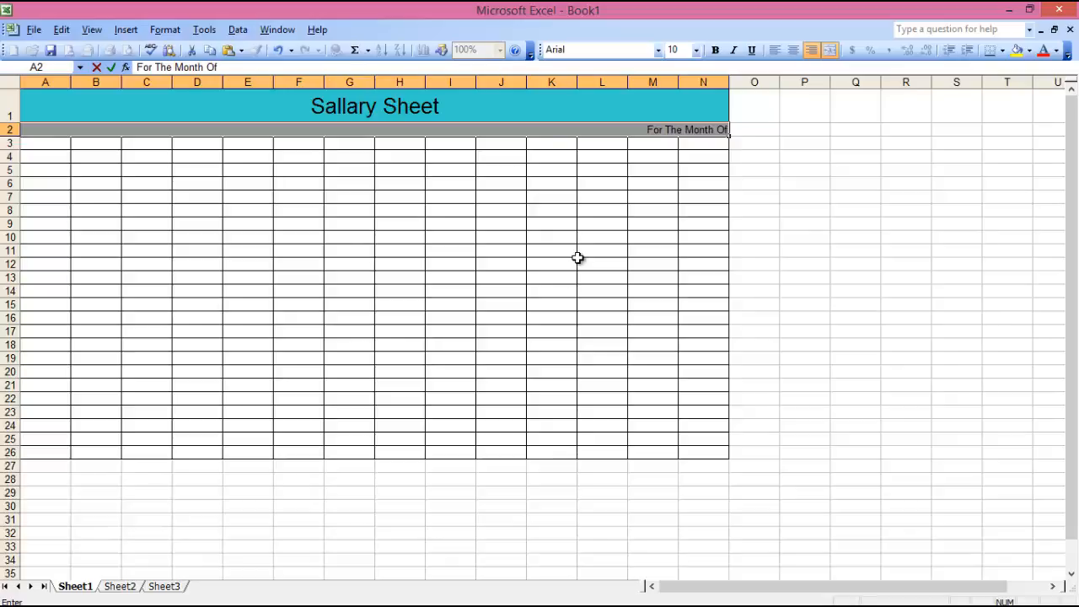
pyautogui.write(' :')
pyautogui.write(' Augus')
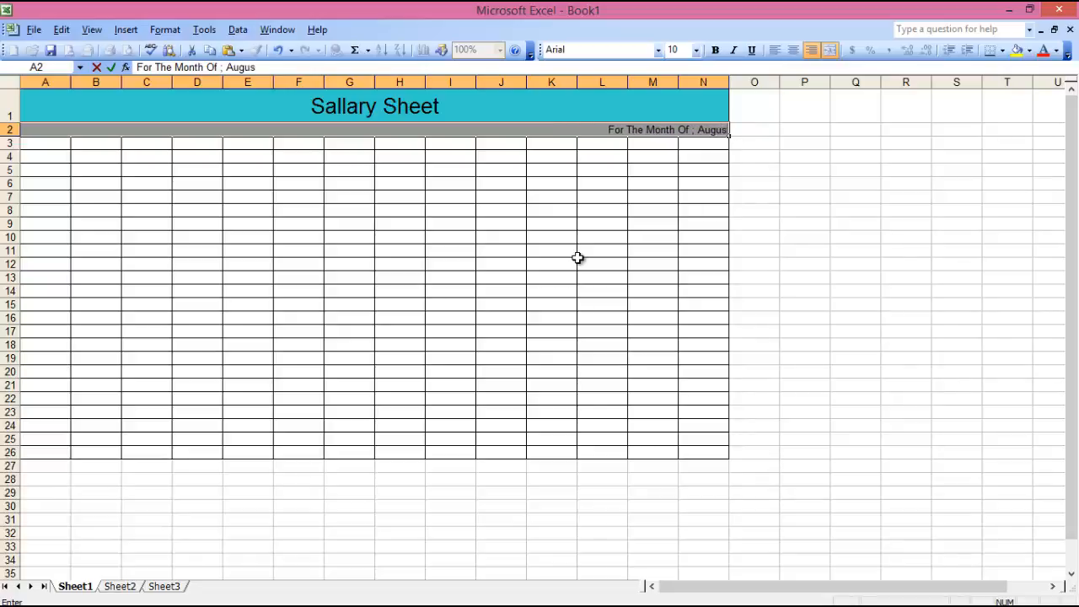
pyautogui.write('t')
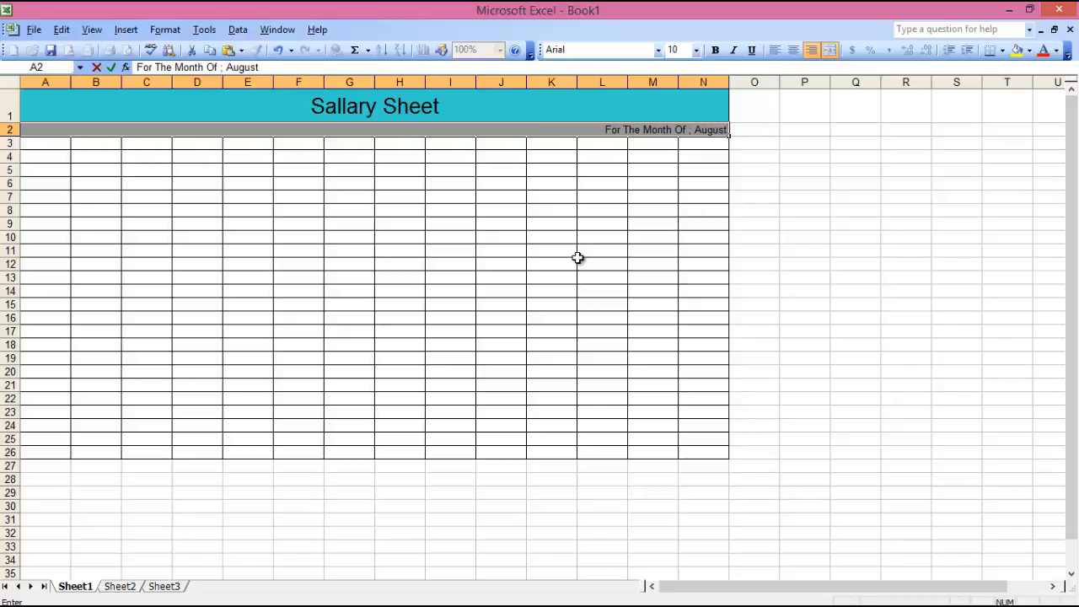
pyautogui.write(' 2016')
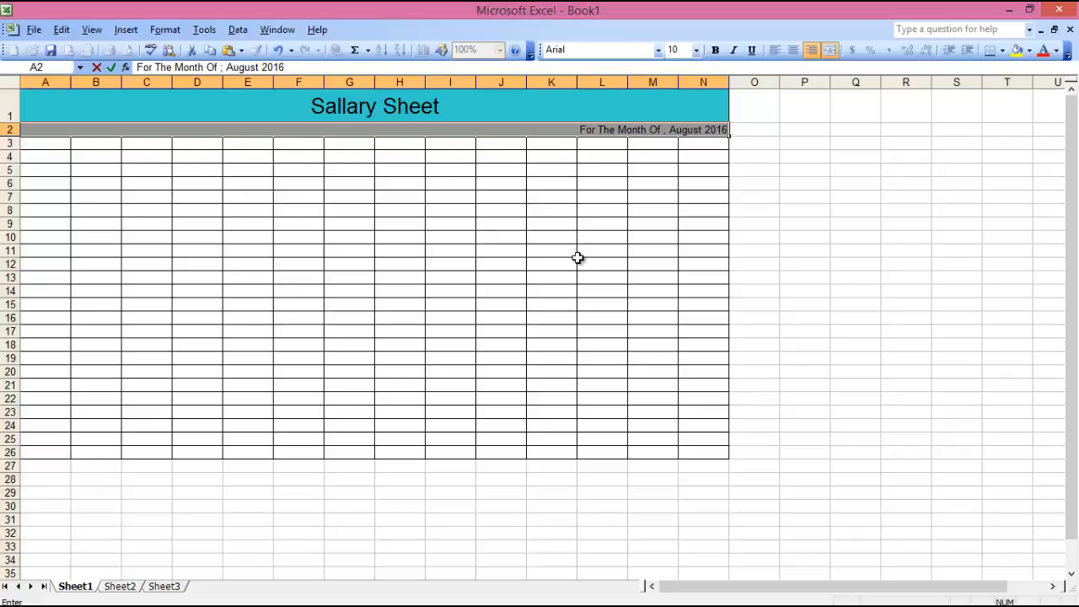
pyautogui.click(46, 143)
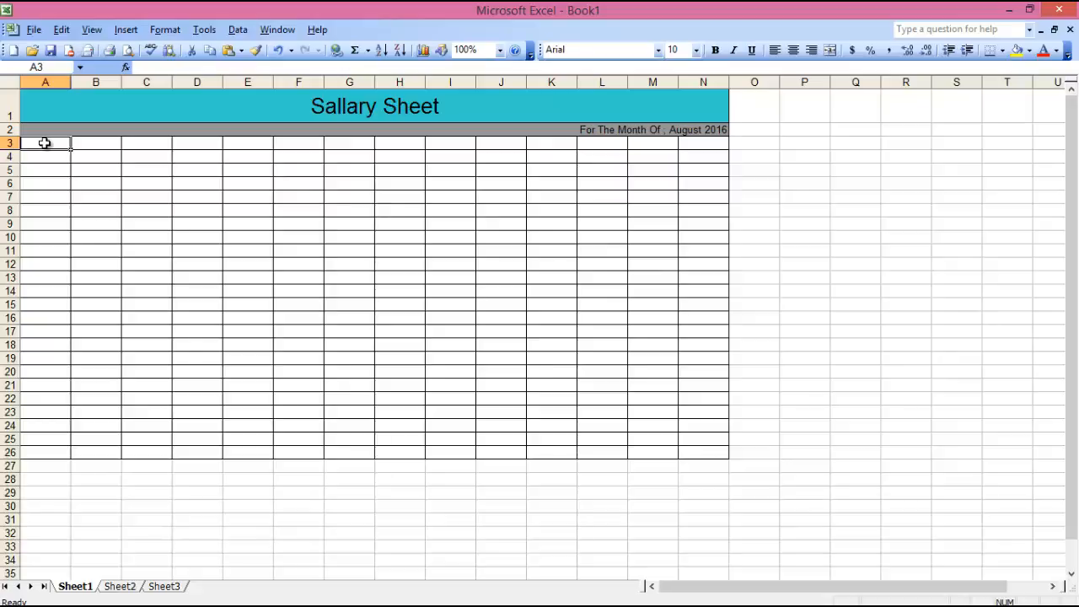
# Merge cells A3:N3 into a single blank cell below the month line.
pyautogui.moveTo(45, 143); pyautogui.dragTo(690, 143)
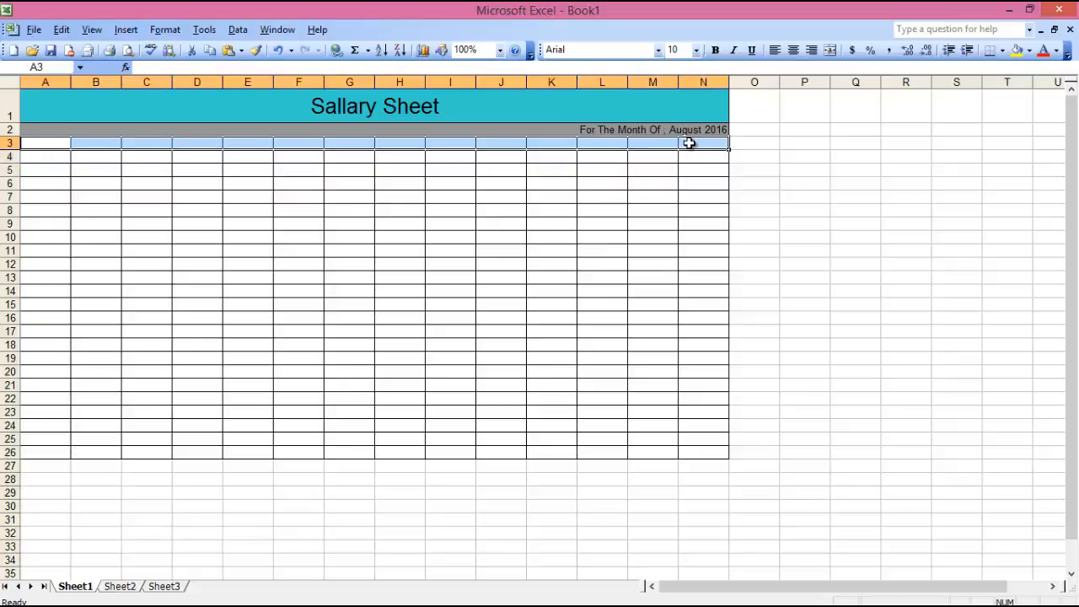
pyautogui.rightClick(397, 146)
pyautogui.click(431, 306)
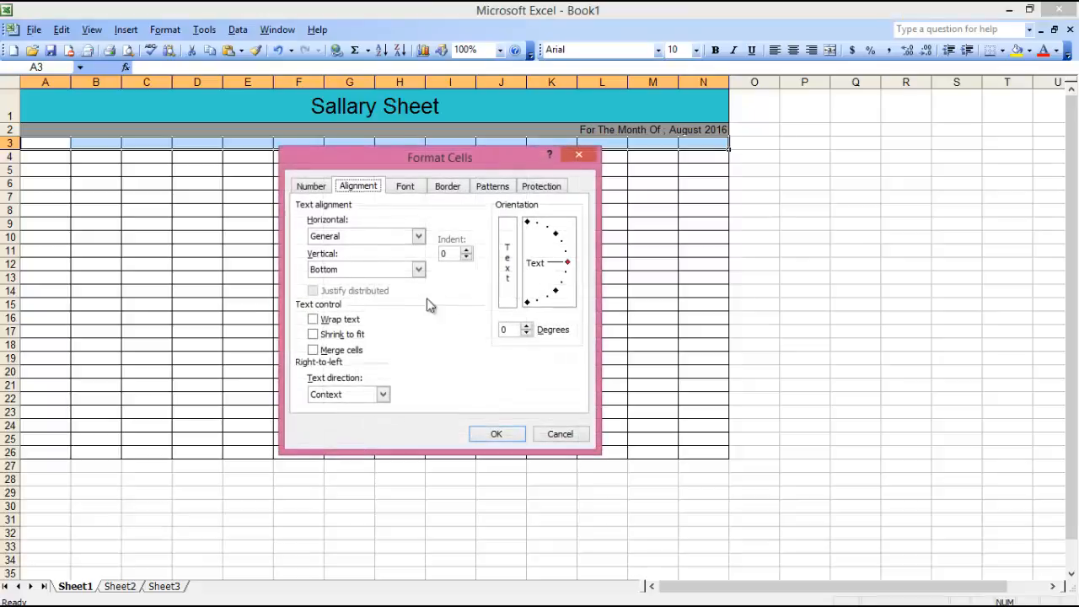
pyautogui.click(314, 350)
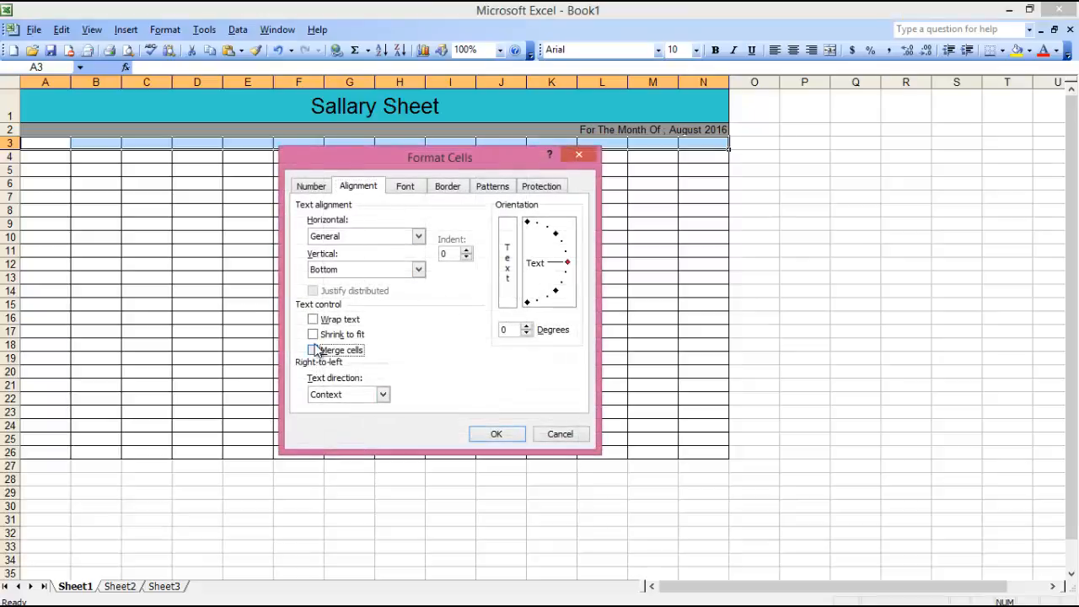
pyautogui.click(492, 434)
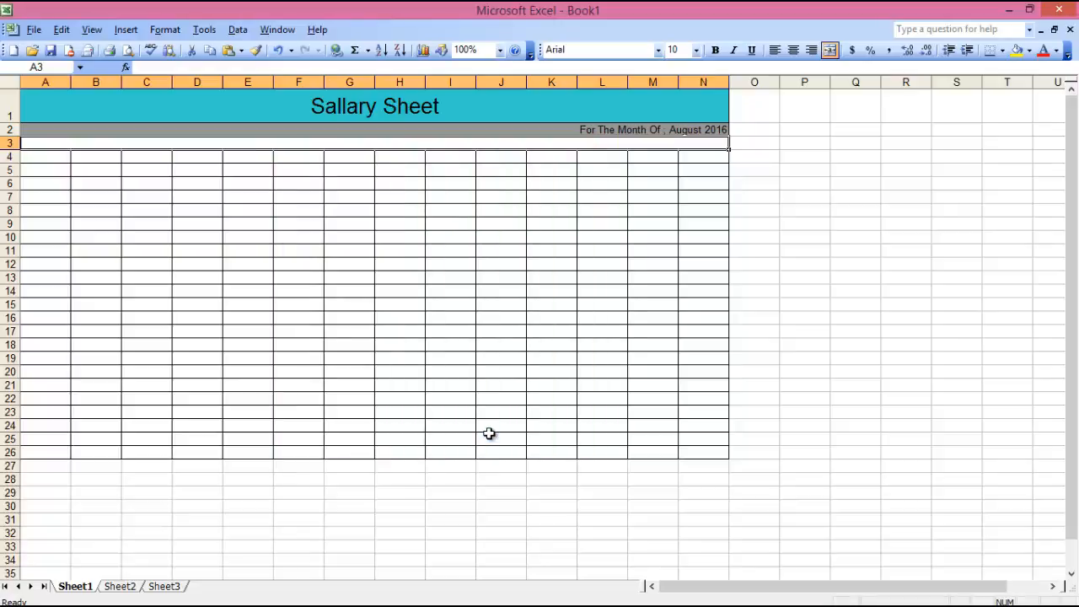
# Shade the header cells A4:N4 with the bright turquoise color.
pyautogui.click(37, 160)
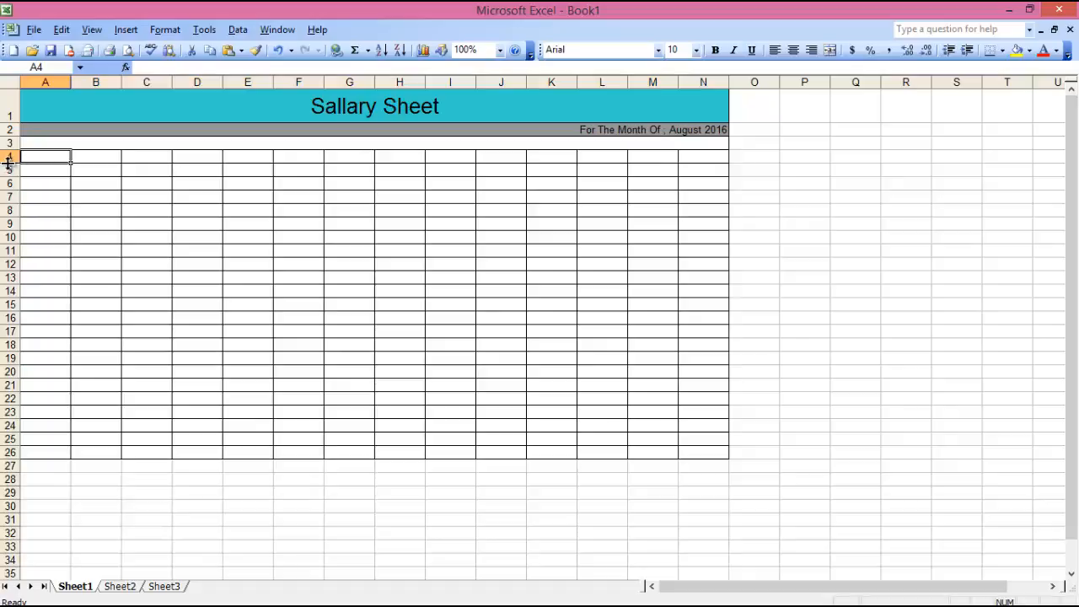
pyautogui.moveTo(52, 158); pyautogui.dragTo(211, 171)
pyautogui.moveTo(401, 172); pyautogui.dragTo(612, 172)
pyautogui.click(617, 160)
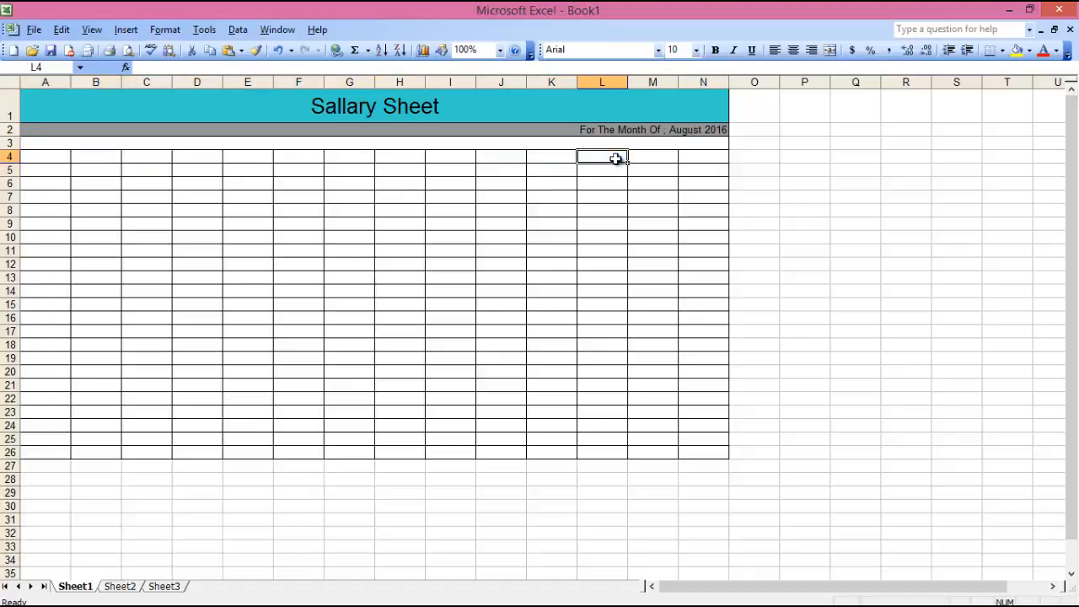
pyautogui.moveTo(38, 160); pyautogui.dragTo(701, 155)
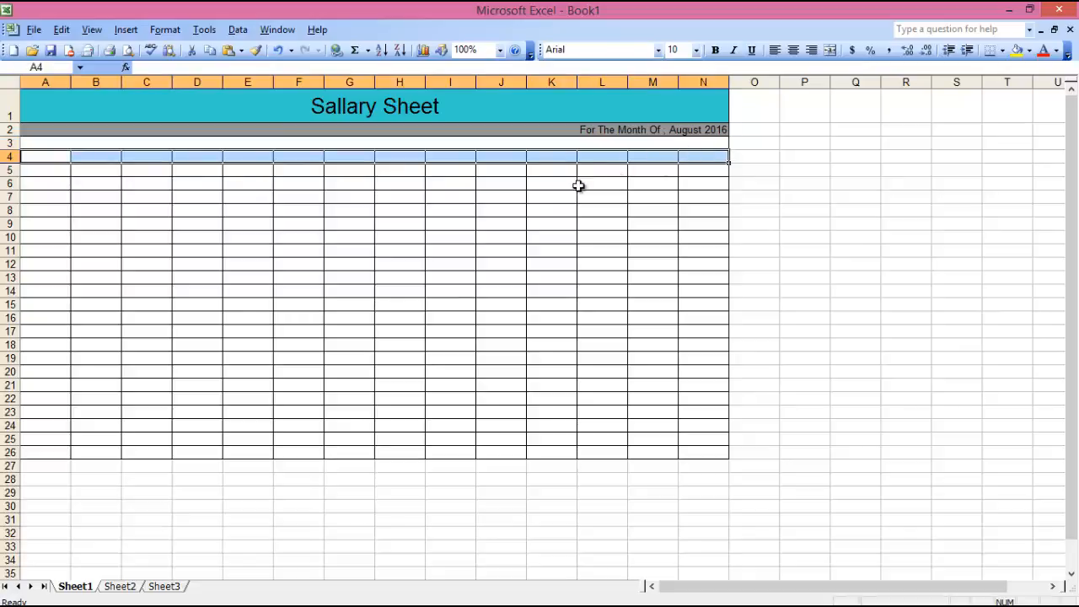
pyautogui.rightClick(305, 159)
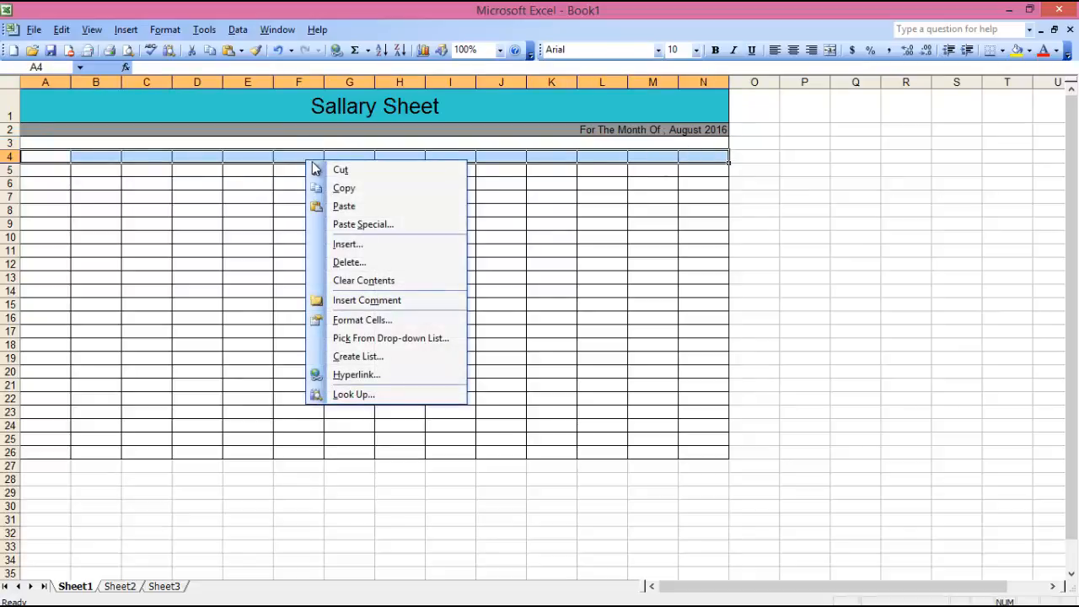
pyautogui.click(371, 319)
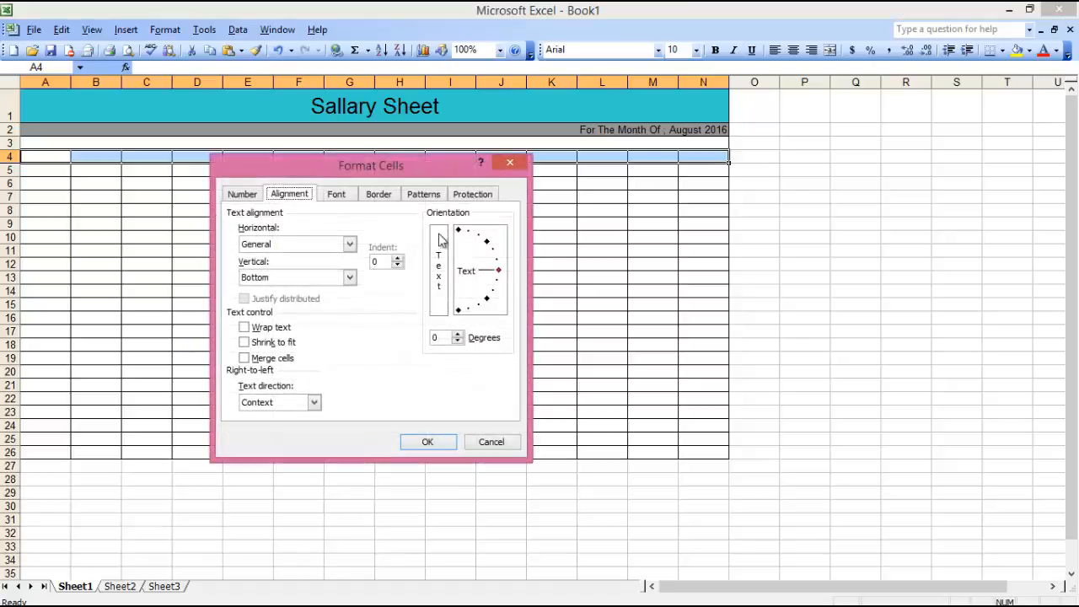
pyautogui.click(423, 195)
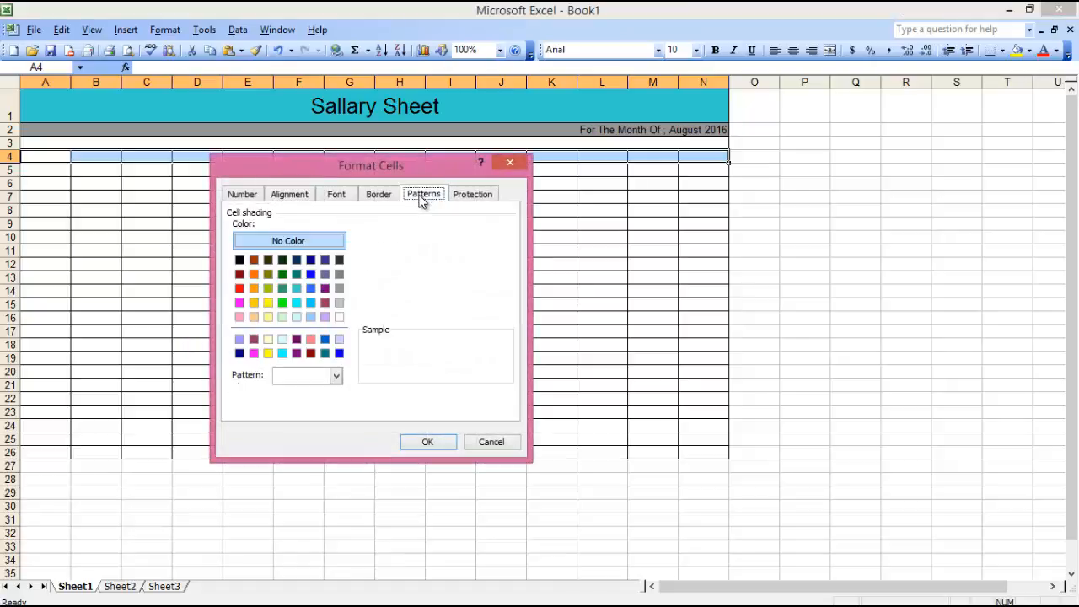
pyautogui.click(296, 303)
pyautogui.click(417, 442)
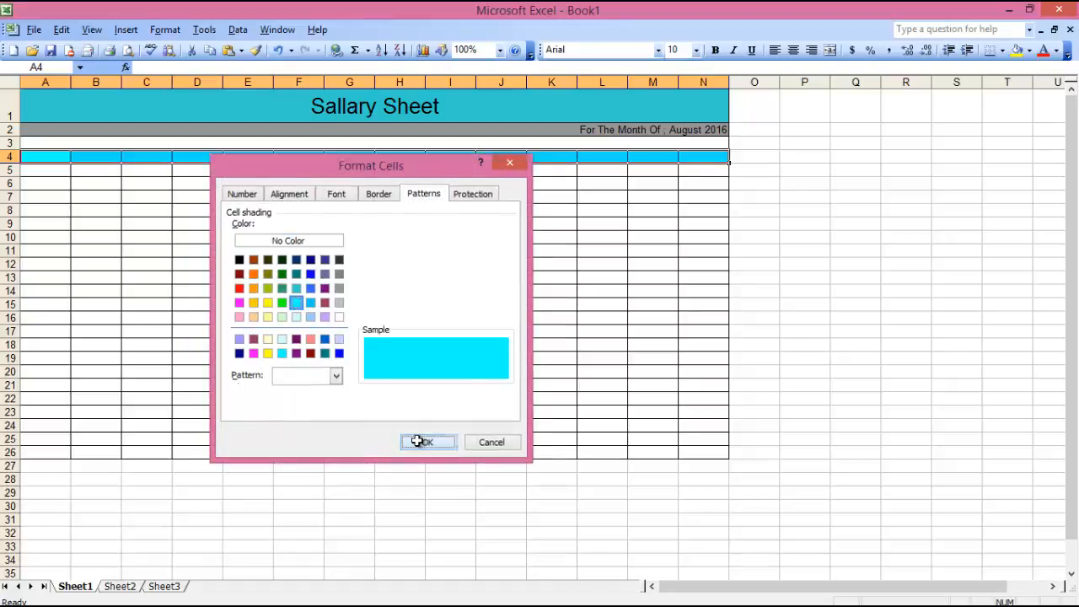
# Increase row 4 to about twice the standard height and widen column A to about one and two-thirds its standard width.
pyautogui.moveTo(19, 163); pyautogui.dragTo(19, 178)
pyautogui.click(37, 162)
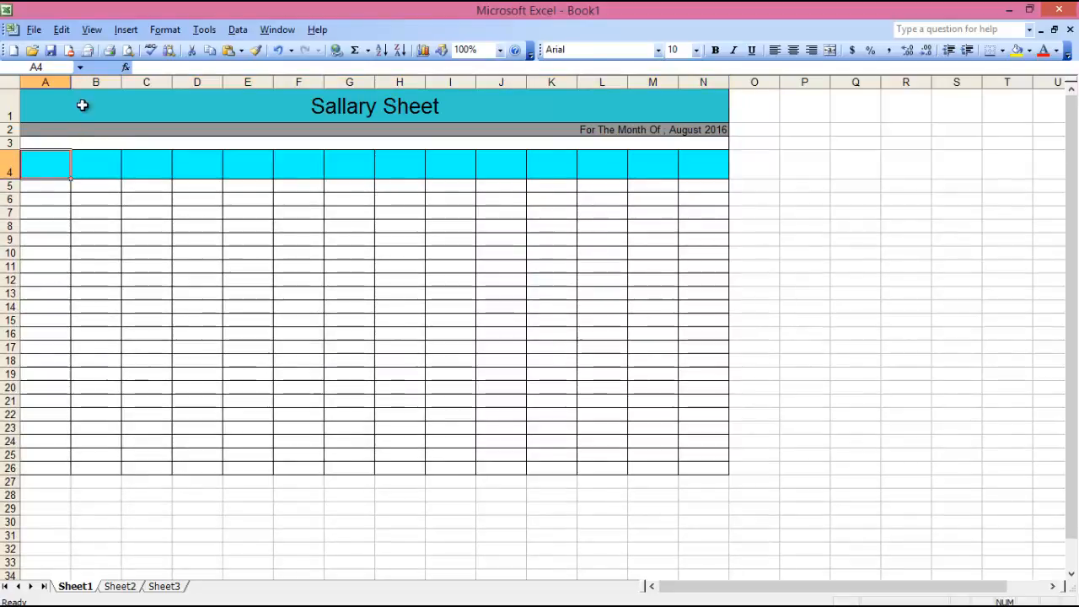
pyautogui.moveTo(73, 85); pyautogui.dragTo(107, 84)
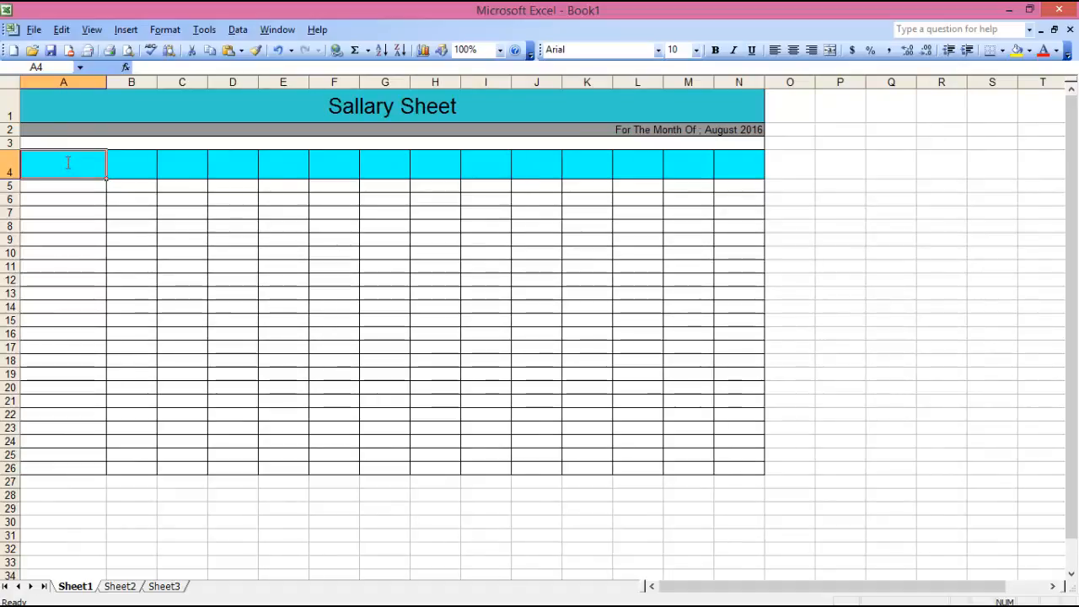
# Enter the column headings "Desegnation" in A4, "Name" in B4 and "Daily Basic" in C4.
pyautogui.write('Dese')
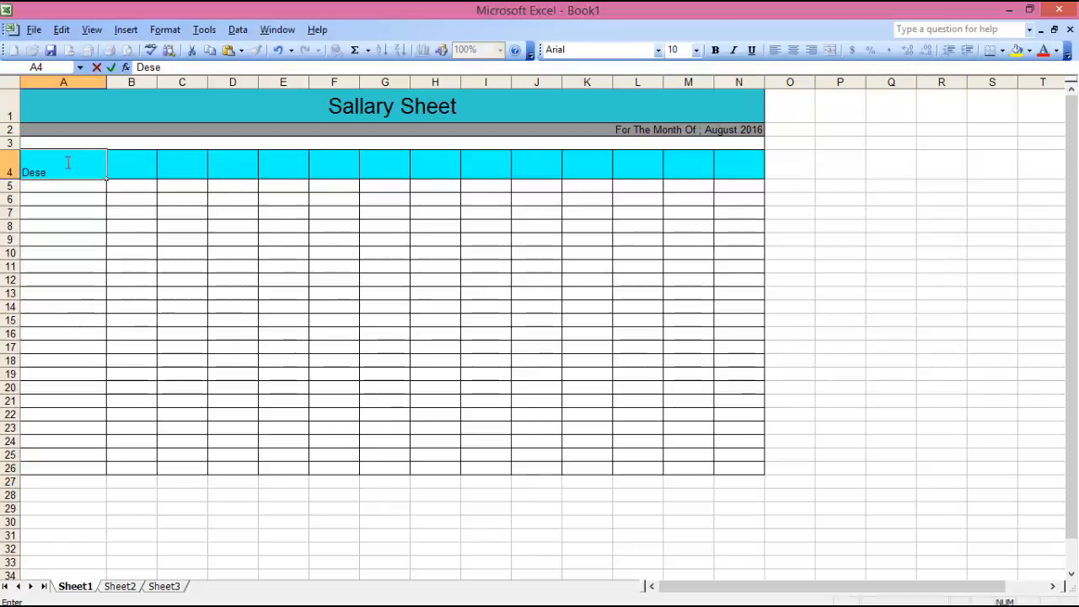
pyautogui.write('gnati')
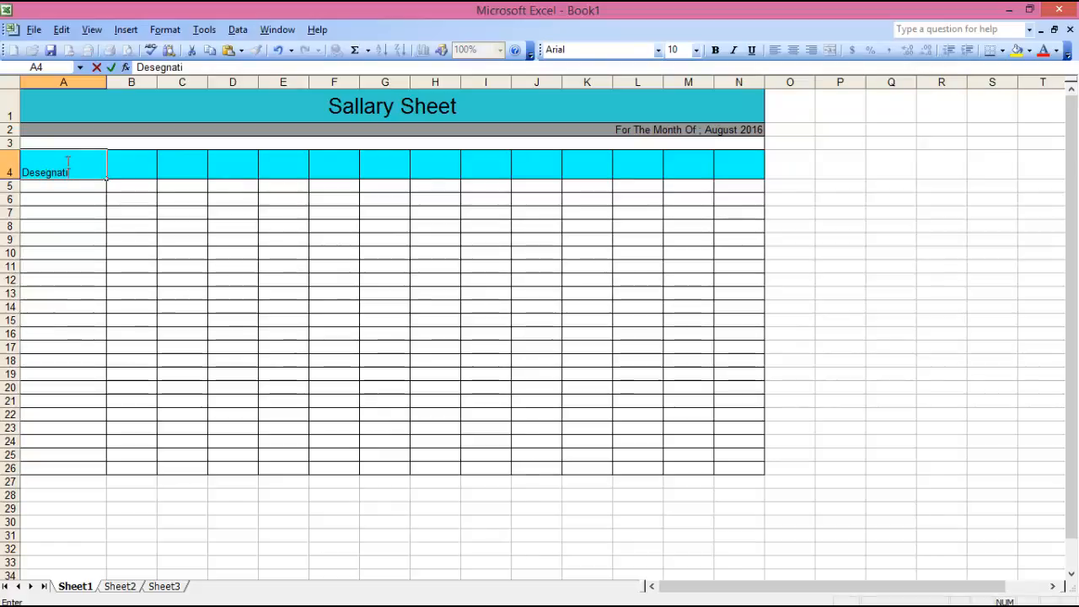
pyautogui.write('on')
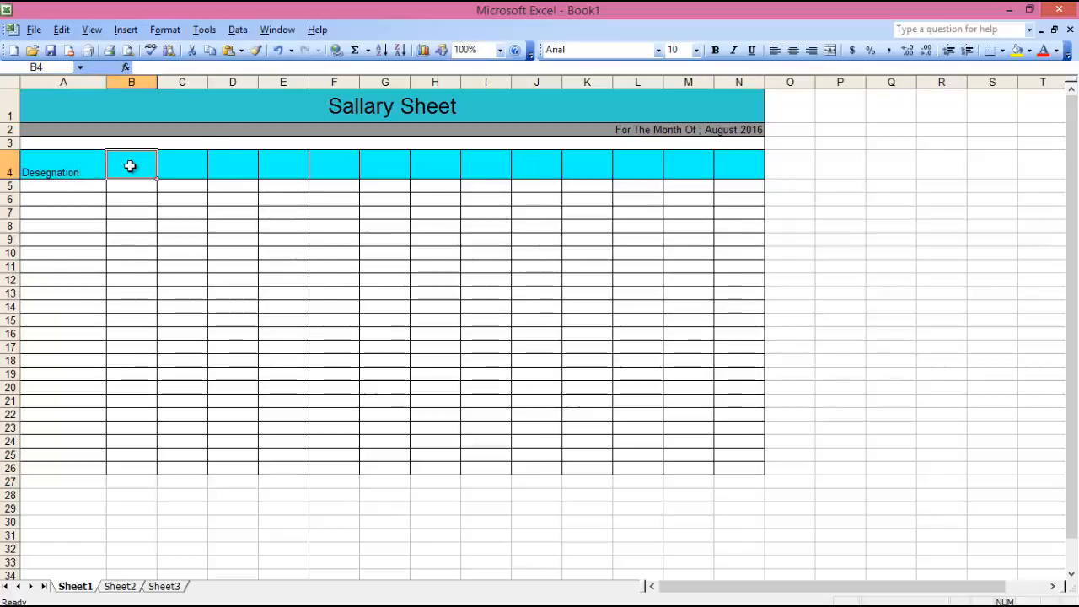
pyautogui.write('Name')
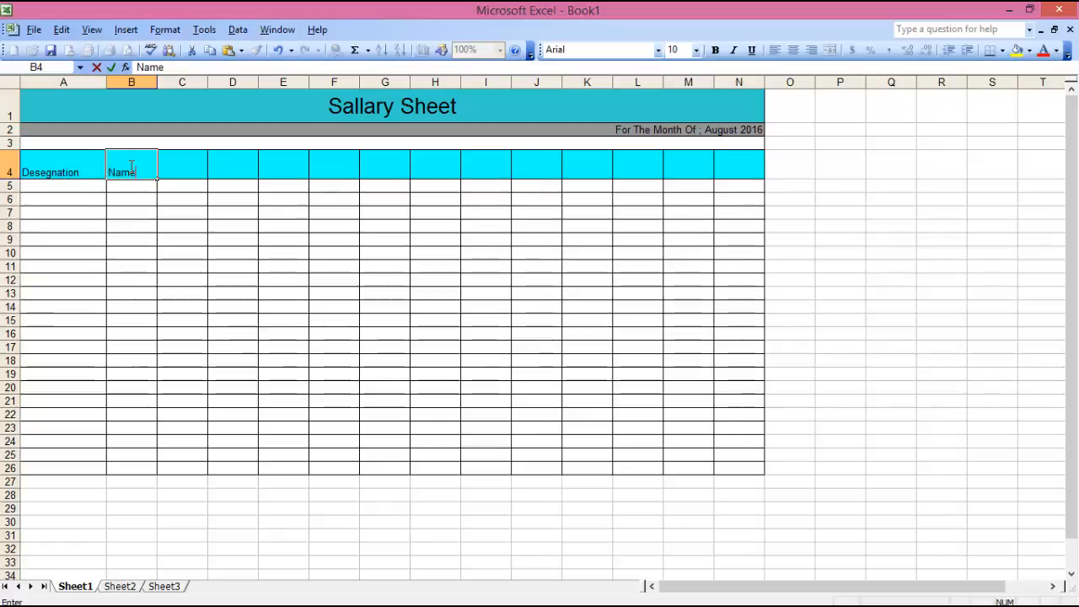
pyautogui.click(194, 158)
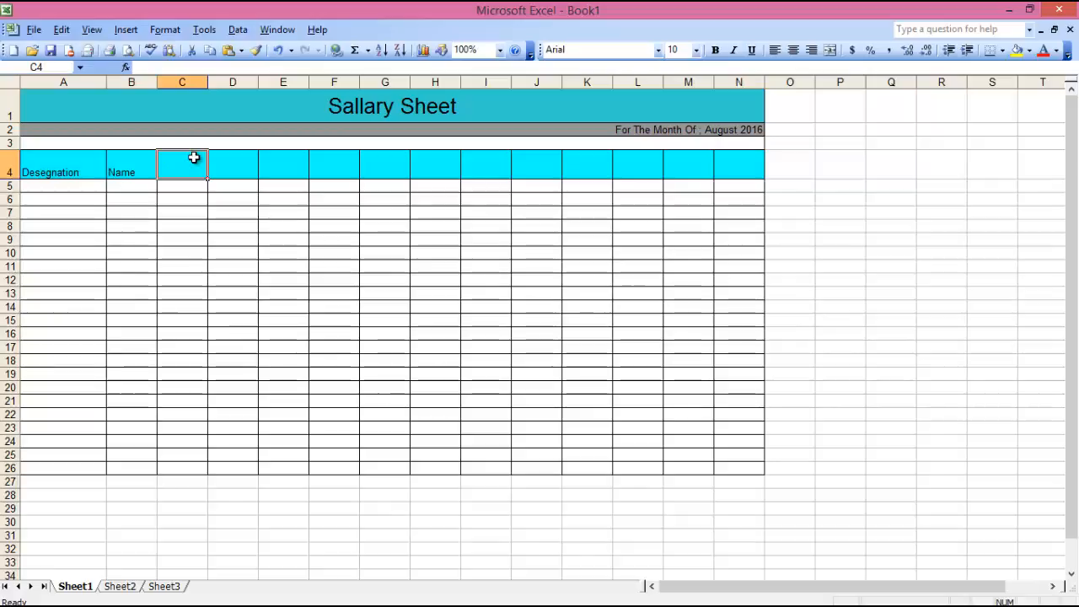
pyautogui.write('Dai')
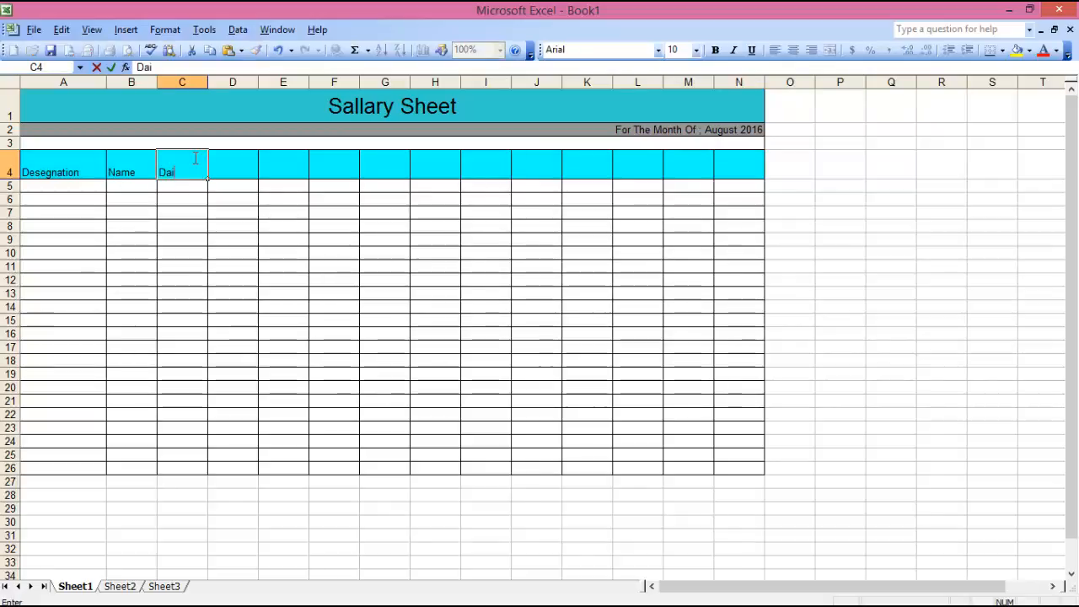
pyautogui.write('ly Basic')
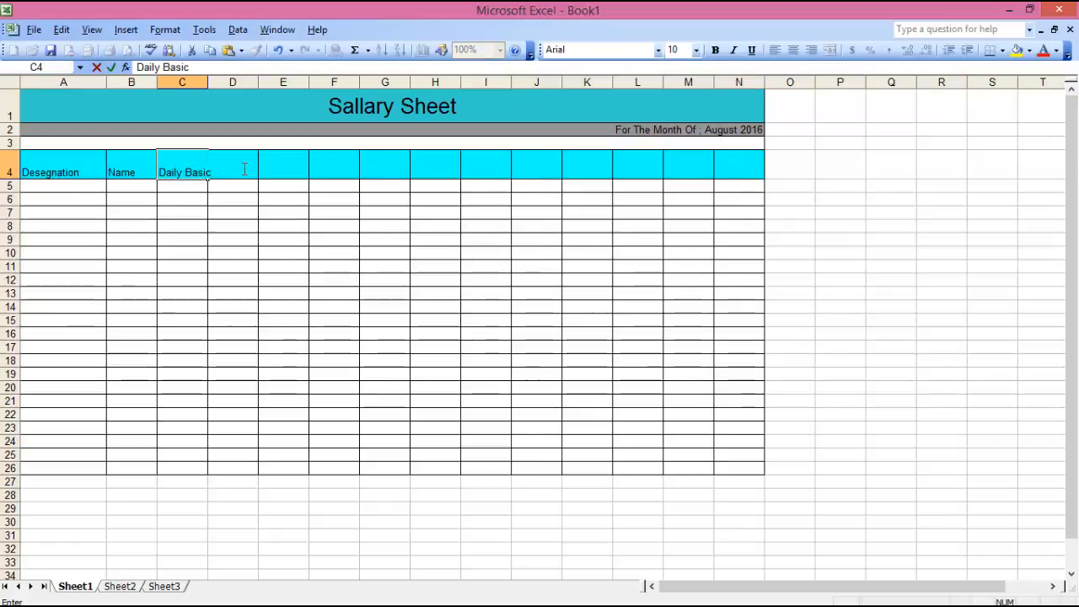
pyautogui.click(178, 188)
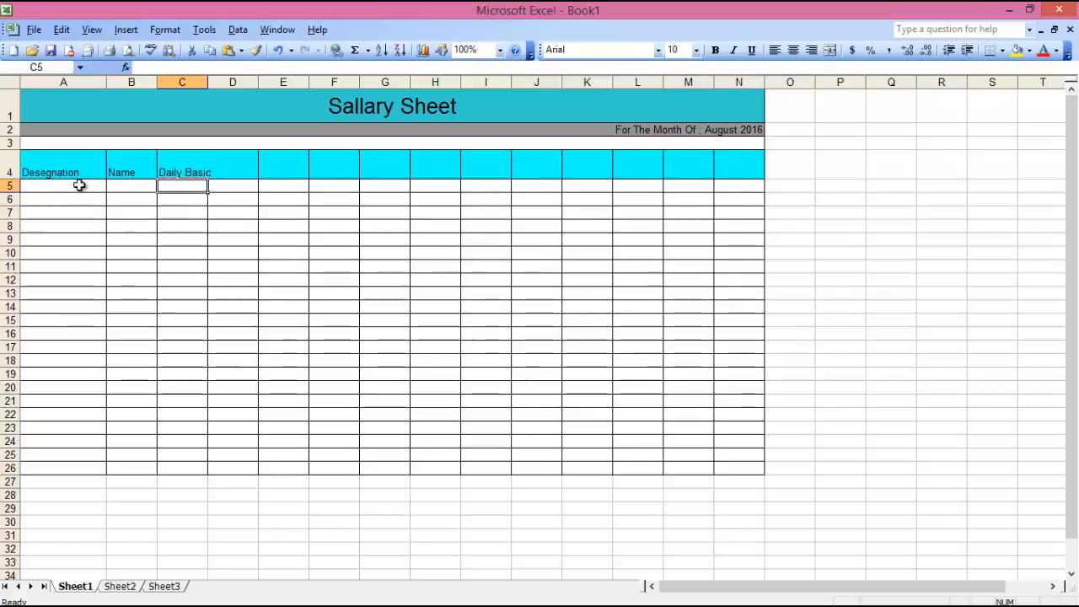
# Turn on text wrapping for all cells in row 4.
pyautogui.click(5, 167)
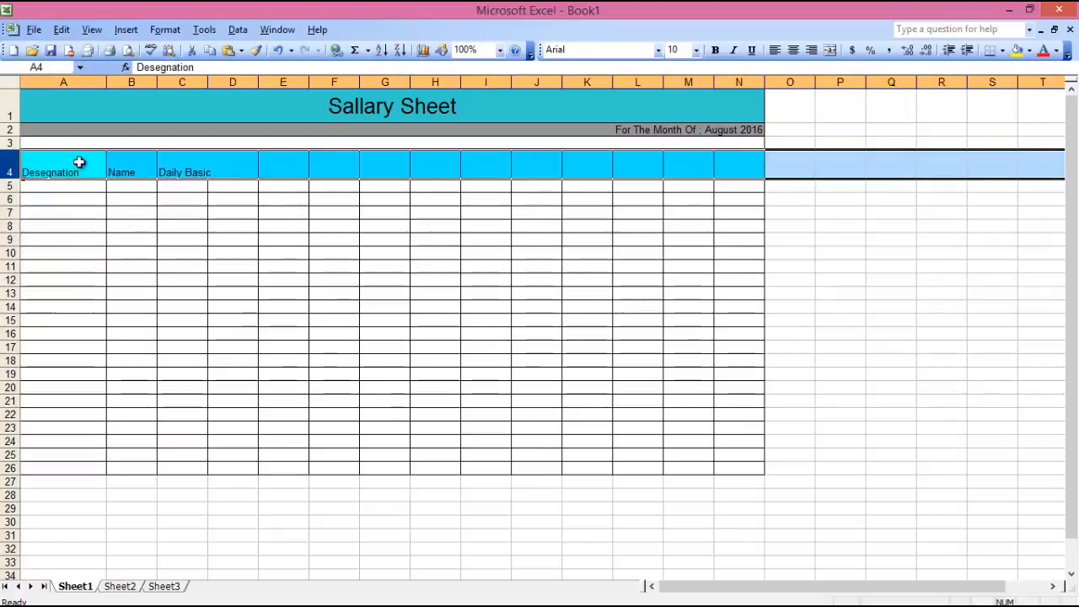
pyautogui.rightClick(238, 165)
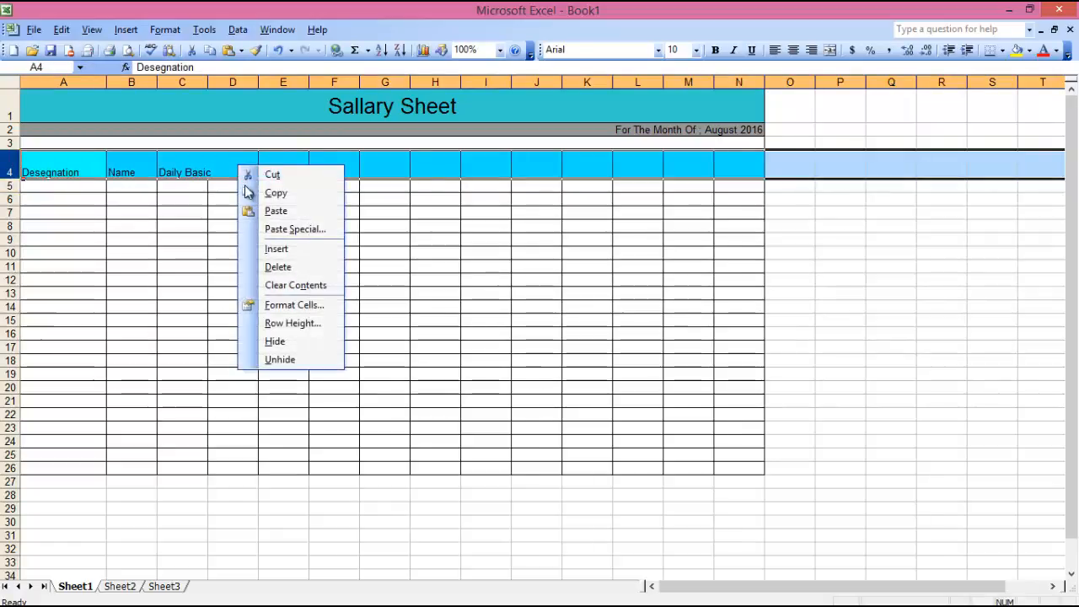
pyautogui.click(270, 306)
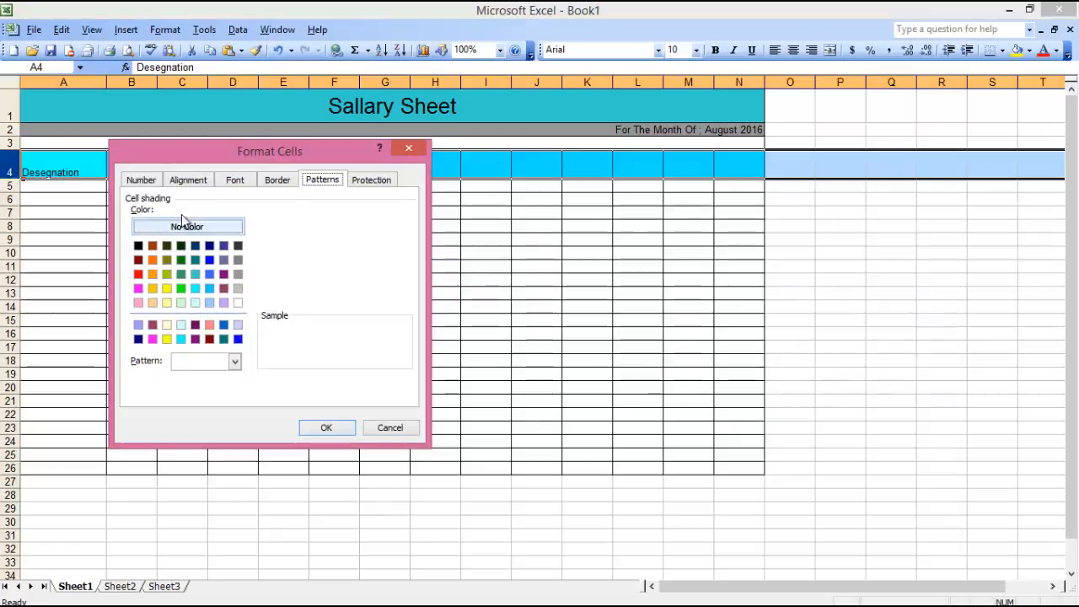
pyautogui.click(189, 180)
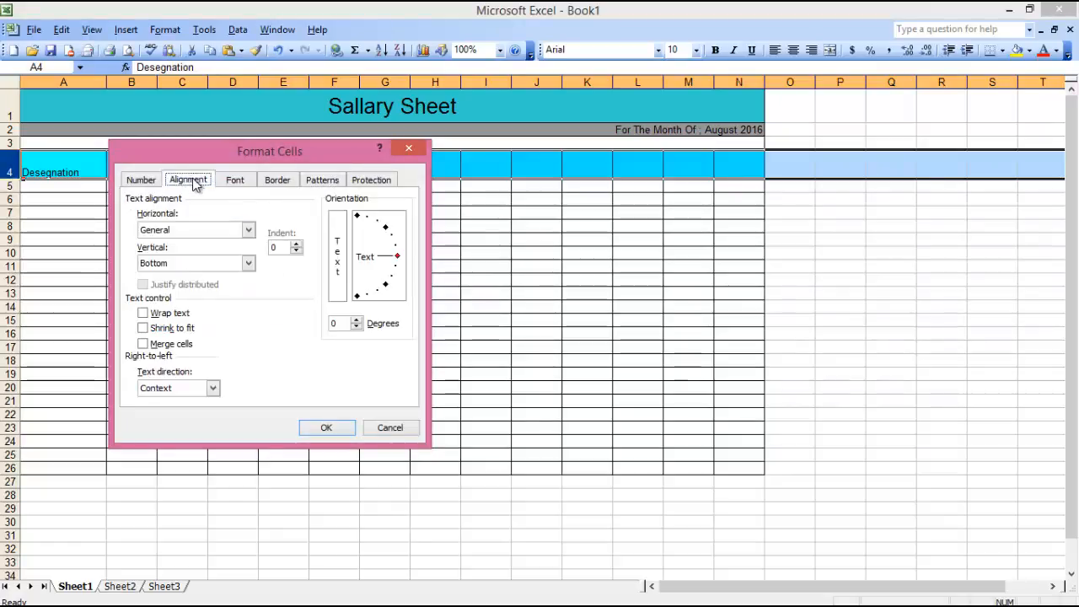
pyautogui.click(143, 314)
pyautogui.click(329, 428)
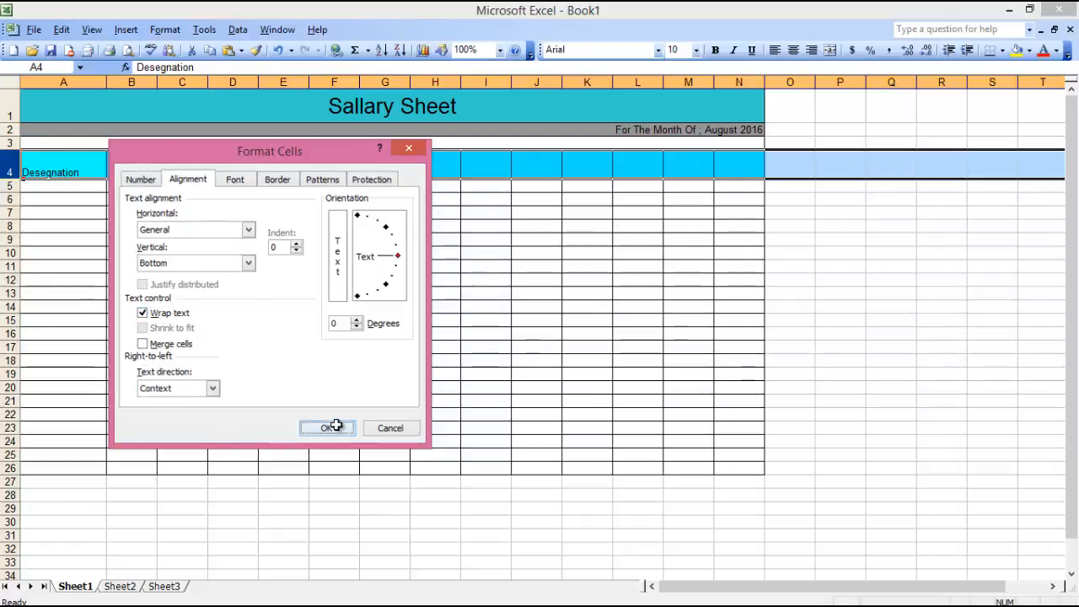
# Enter the column heading "Lunch Tk" in cell D4.
pyautogui.click(214, 169)
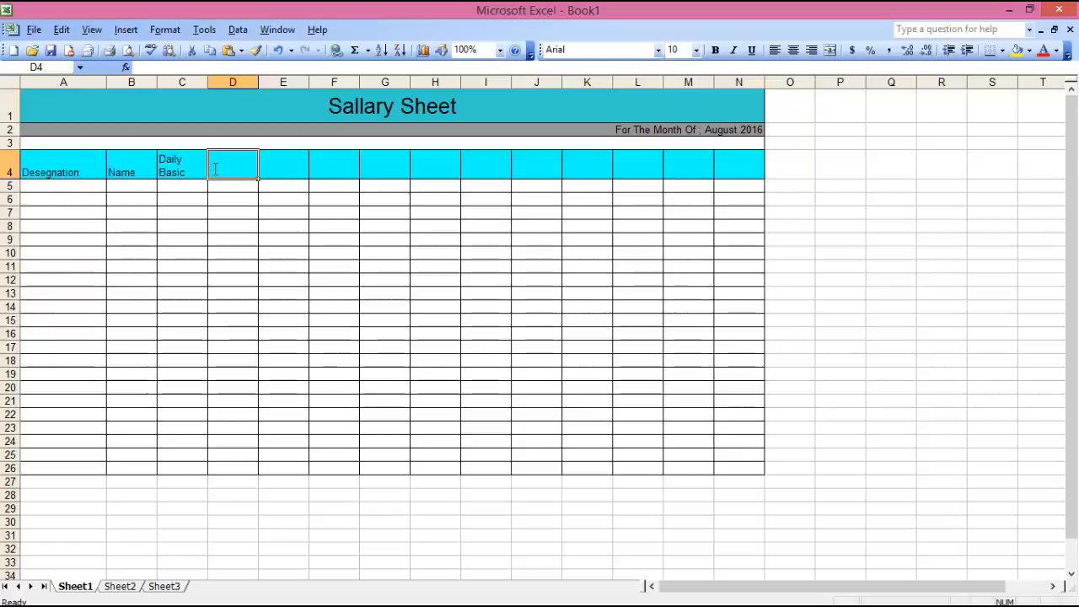
pyautogui.write('Lunch')
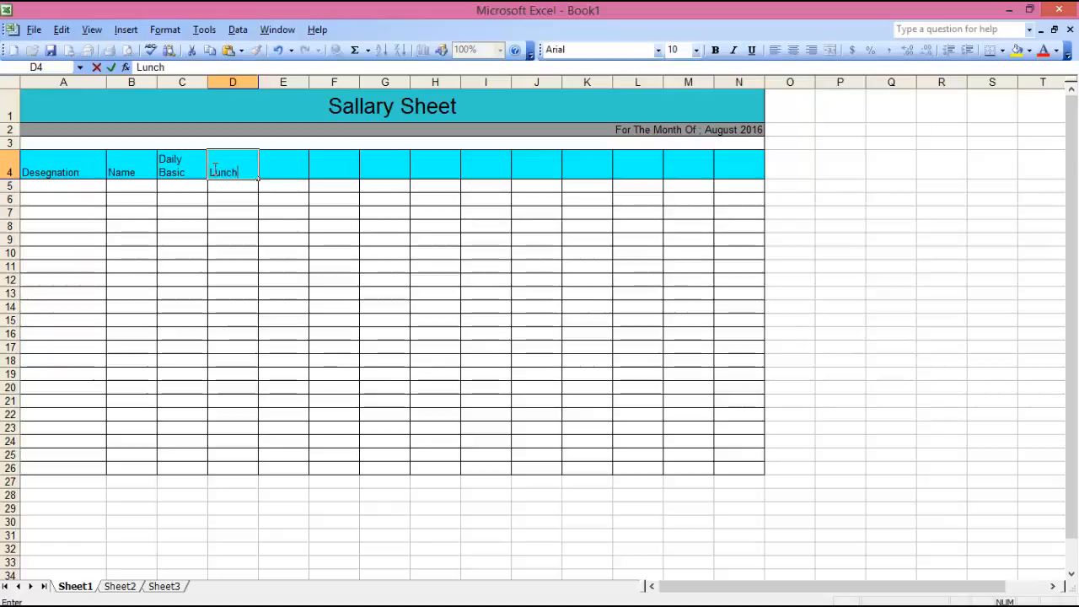
pyautogui.write(' Tk')
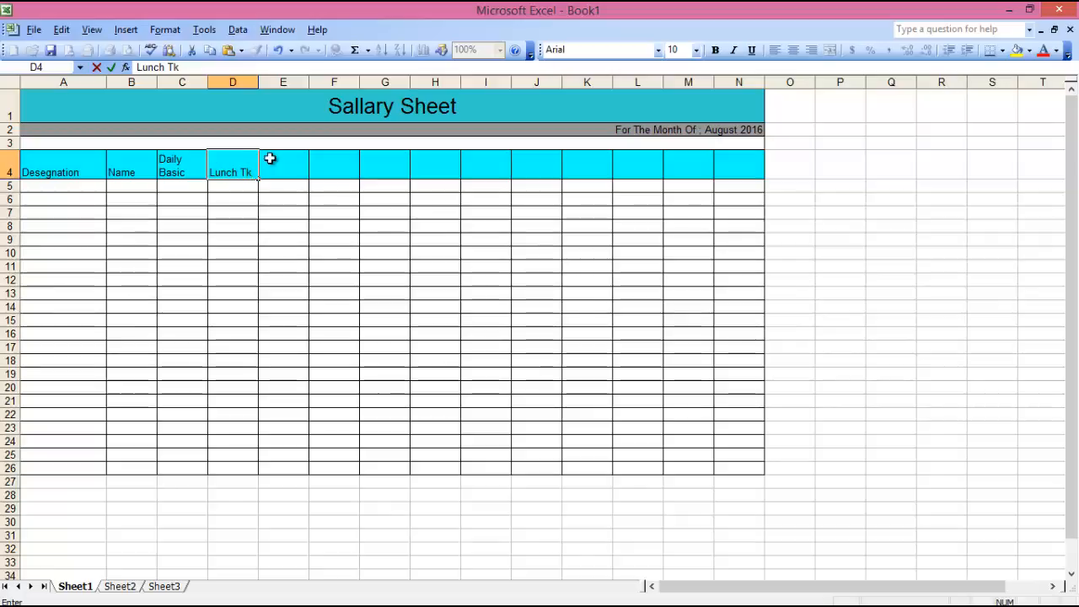
pyautogui.hotkey('ctrl', 'Return')
# Enter the column heading "House rent" in cell E4.
pyautogui.click(279, 160)
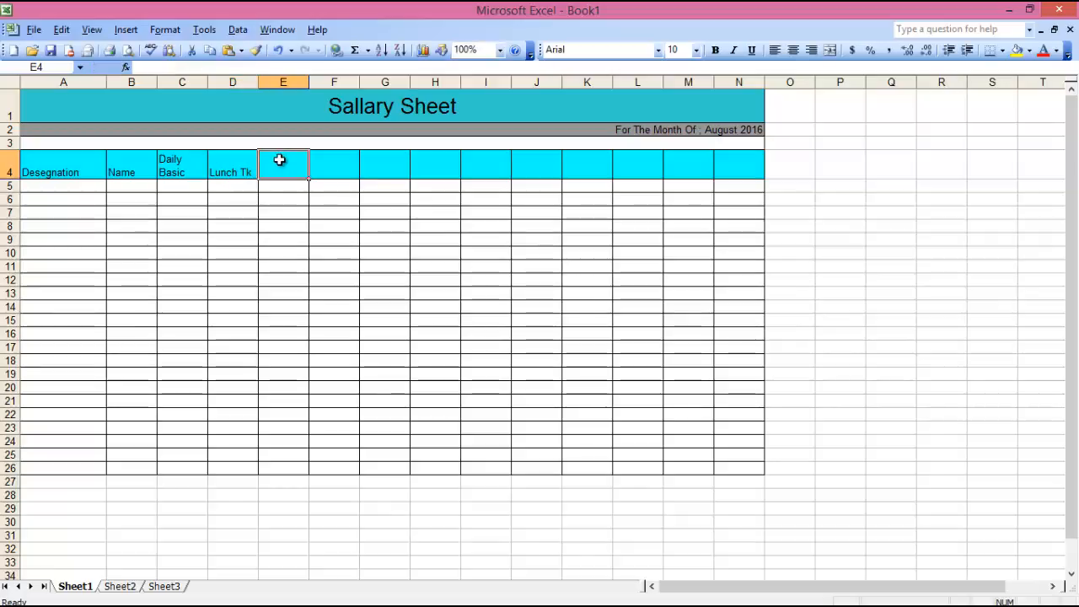
pyautogui.write('hou')
pyautogui.press('BackSpace')
pyautogui.press('BackSpace')
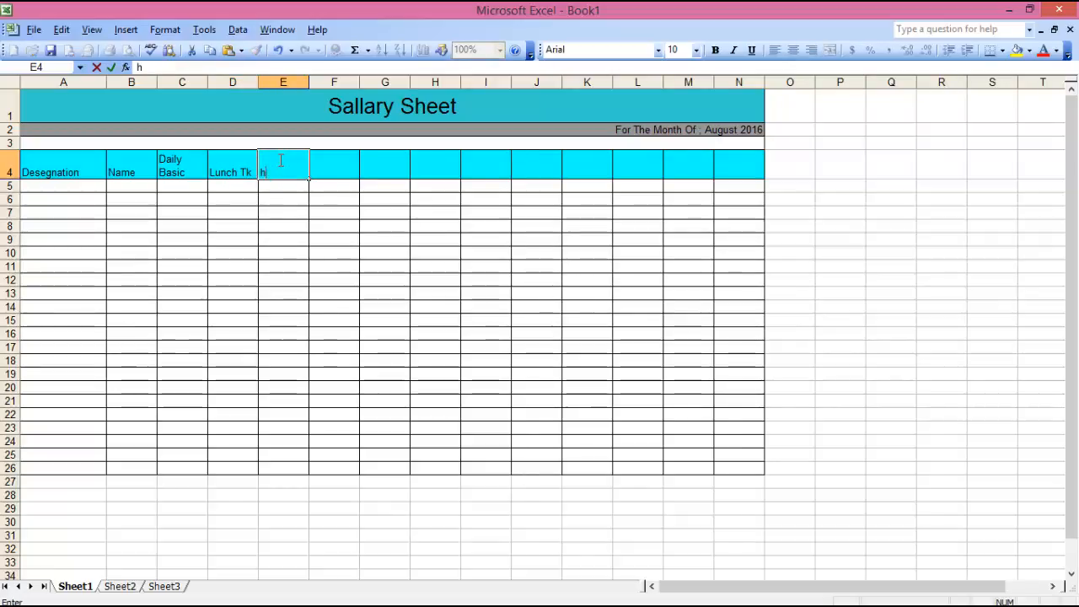
pyautogui.write('Ho')
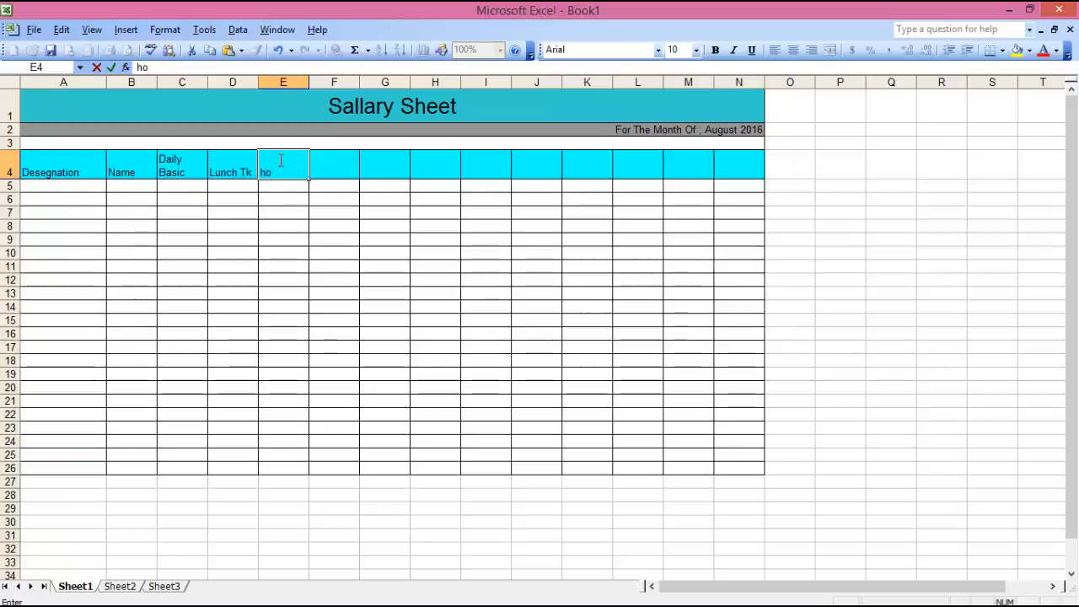
pyautogui.write('h')
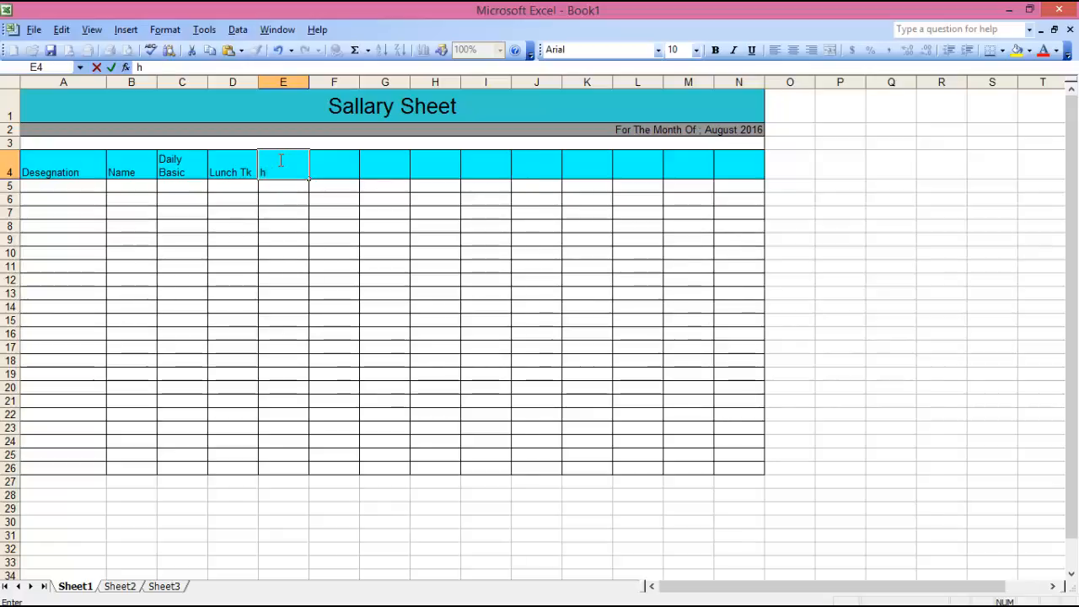
pyautogui.press('BackSpace')
pyautogui.write('Ho')
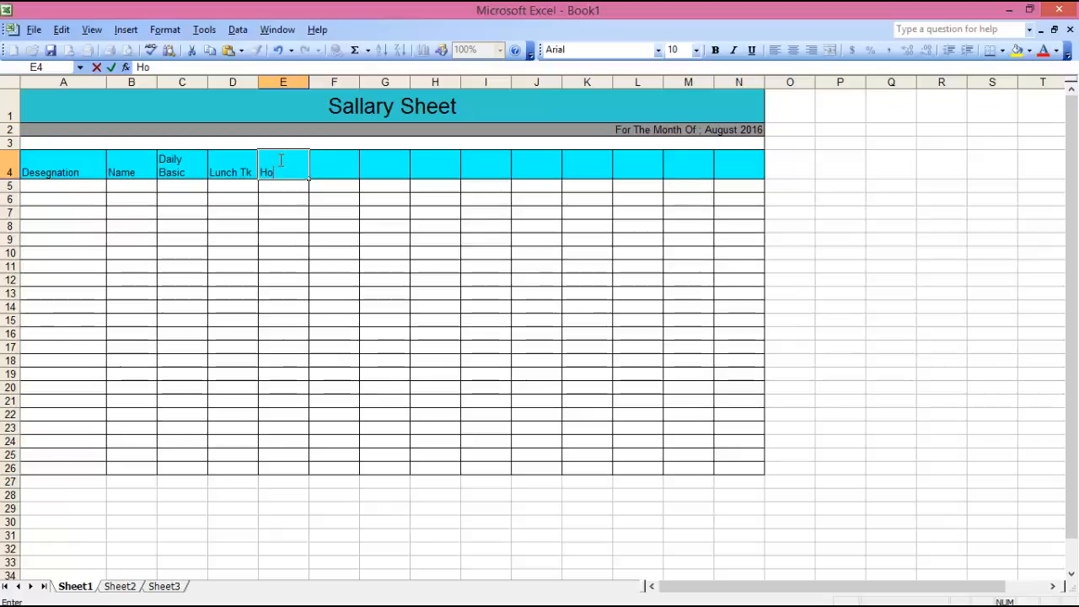
pyautogui.write('use ')
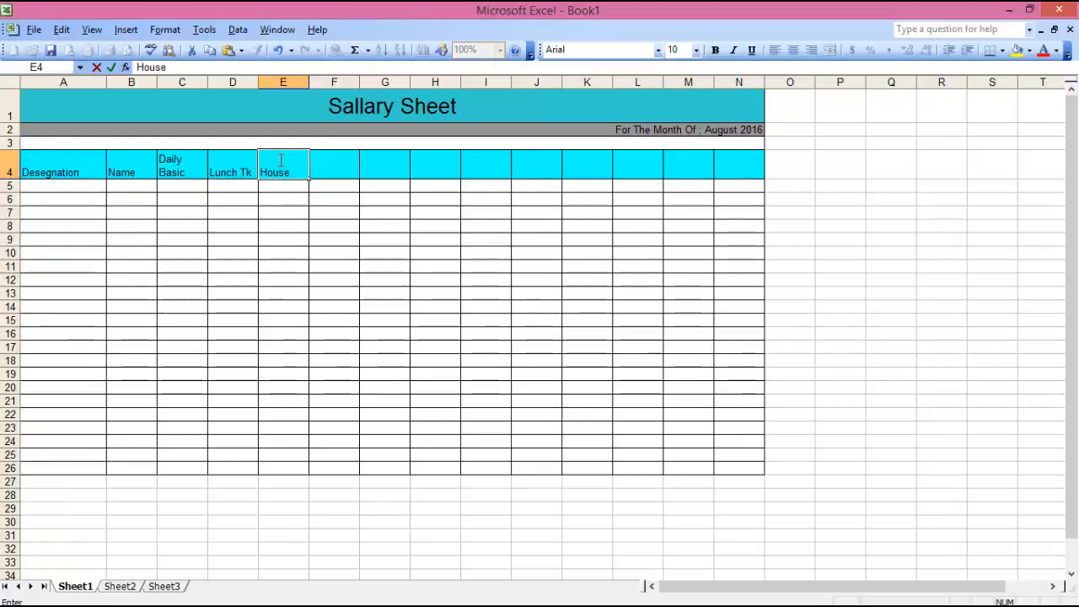
pyautogui.write('rent')
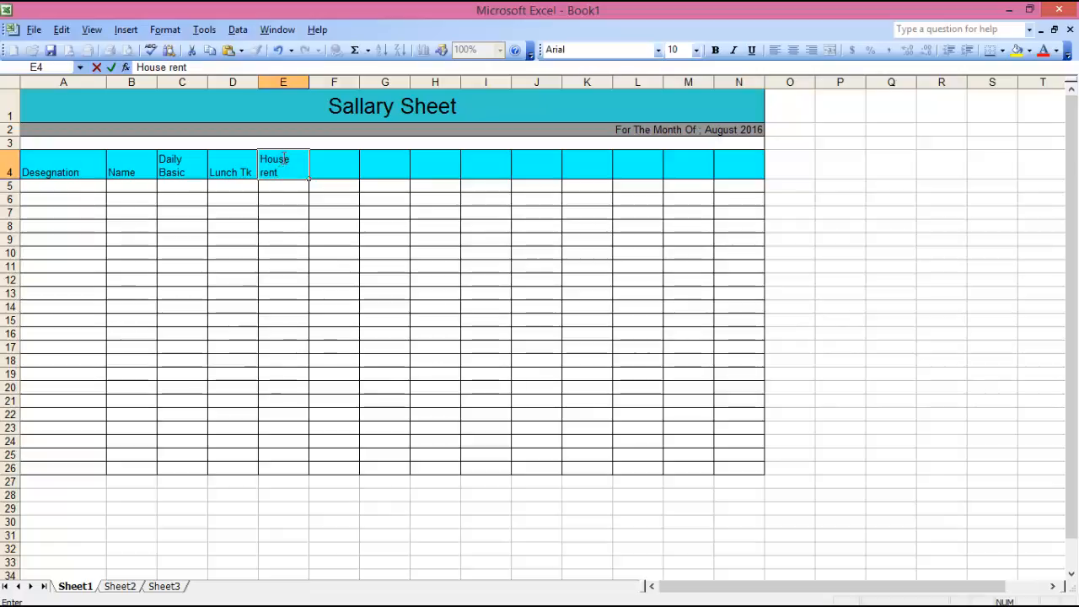
# Enter the column headings "Medical" in F4 and "Total Att Day" in G4.
pyautogui.click(334, 162)
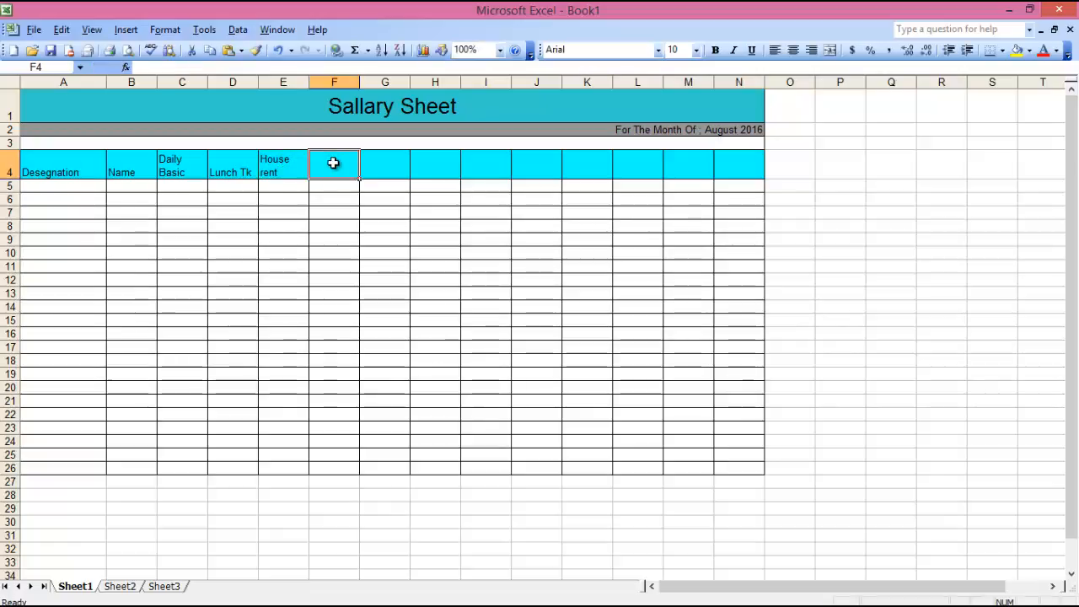
pyautogui.write('Med')
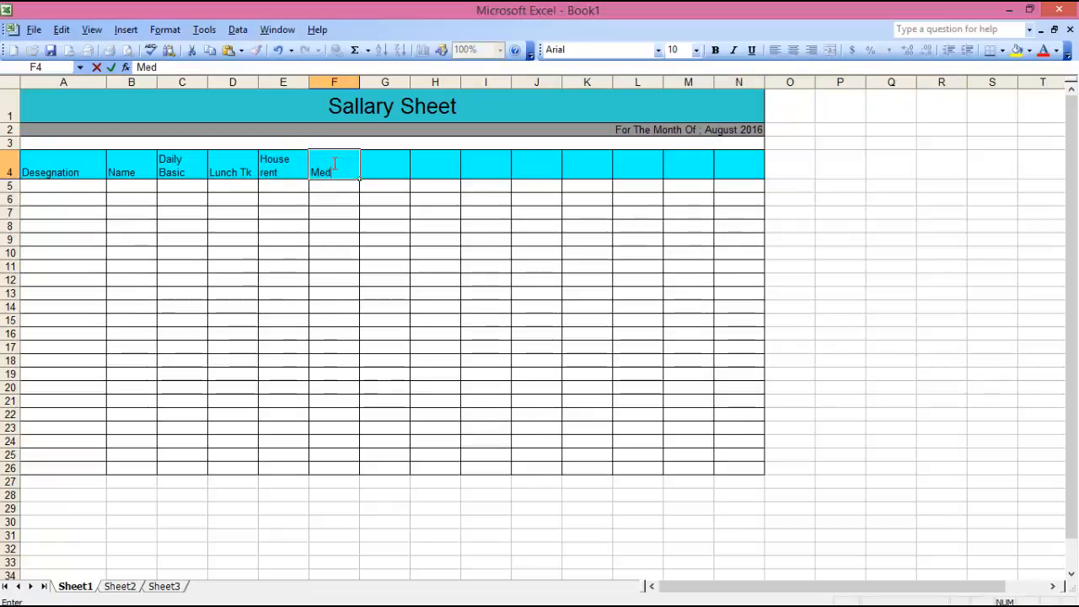
pyautogui.write('ical')
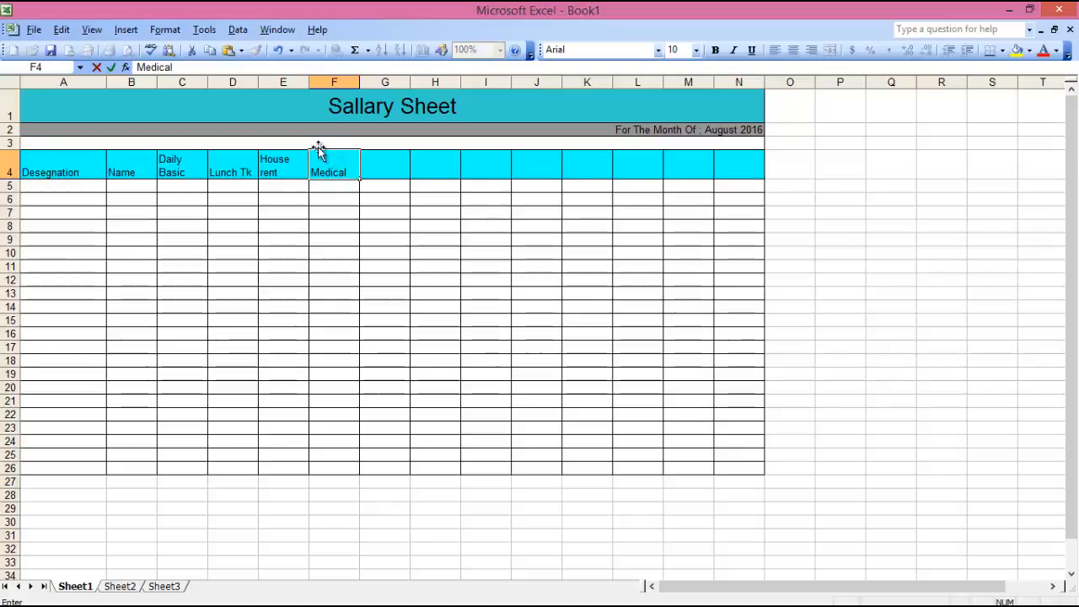
pyautogui.click(371, 166)
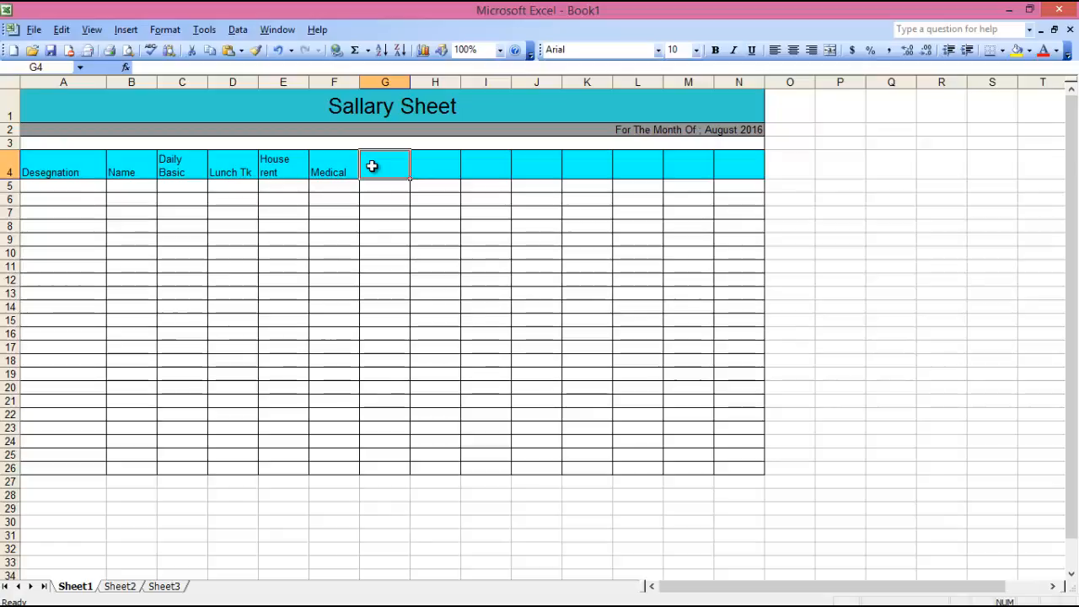
pyautogui.write('Tot')
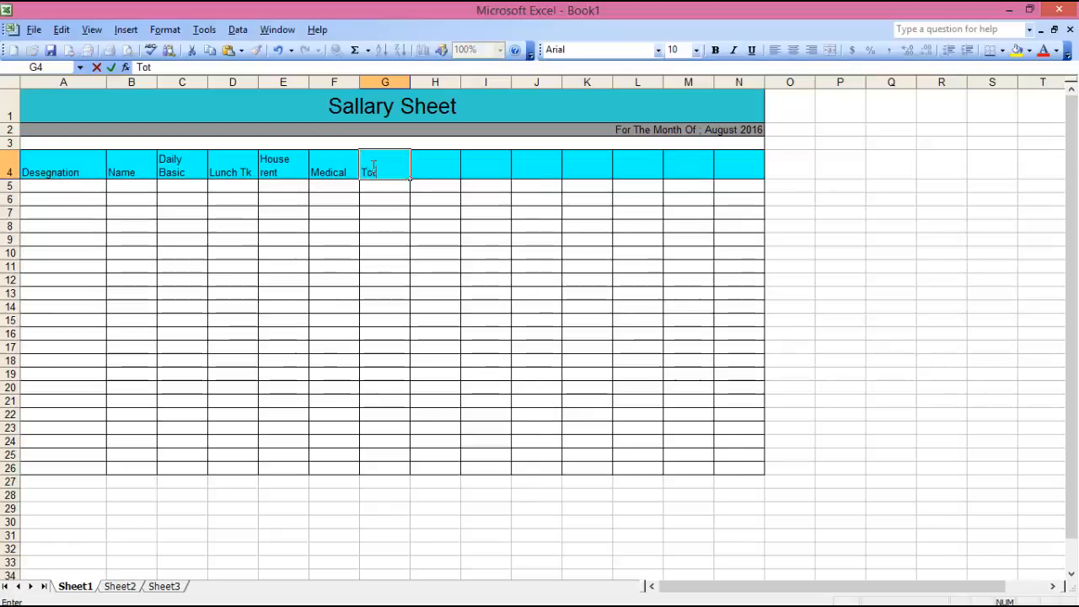
pyautogui.write('al A')
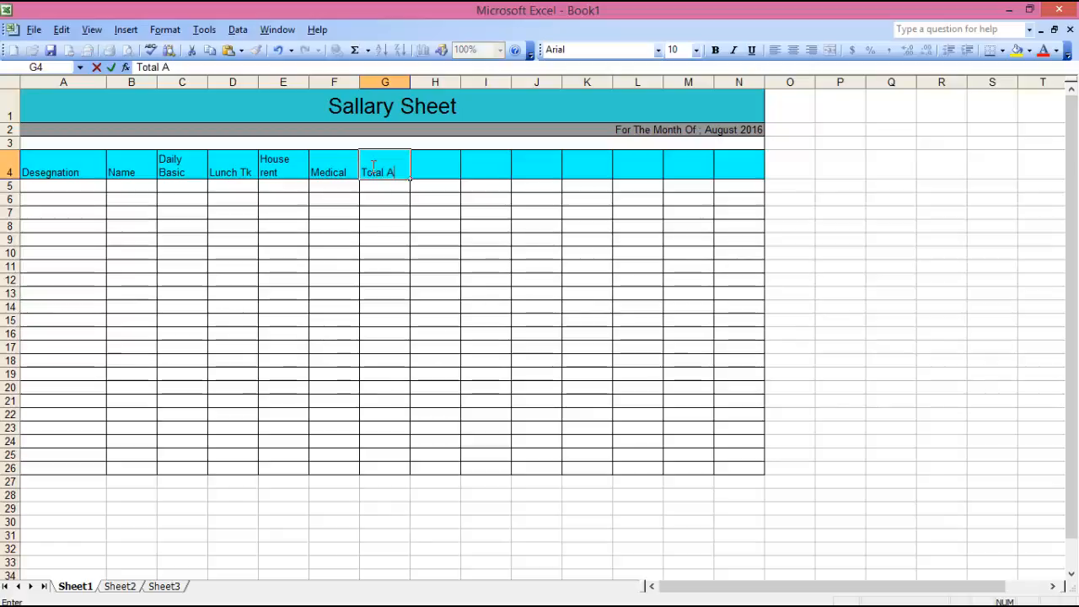
pyautogui.write('tt Day')
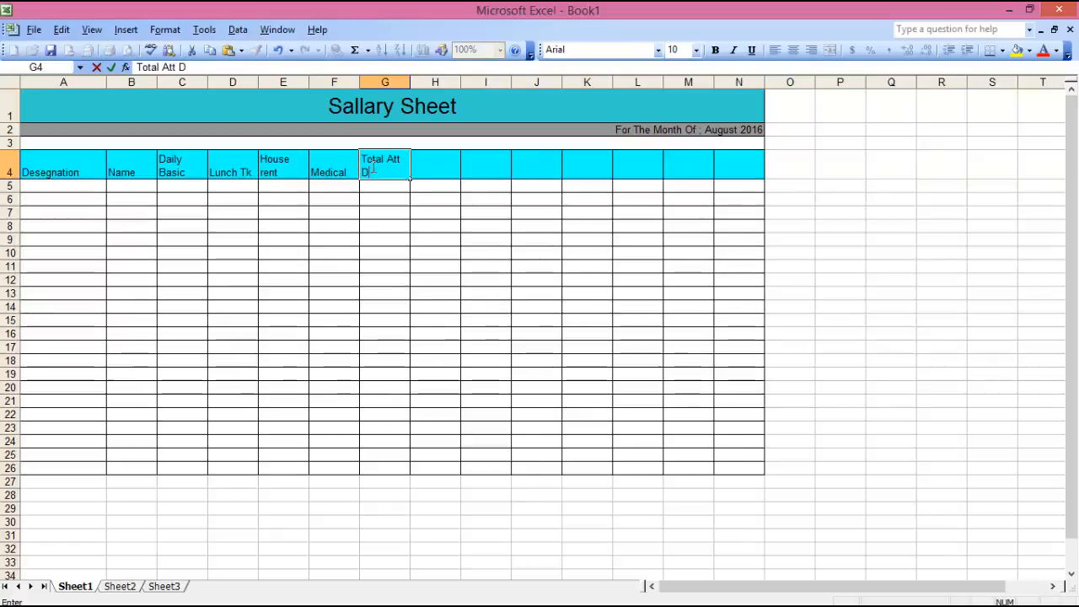
# Enter the column heading "Total O.T Hours" in cell H4.
pyautogui.click(434, 168)
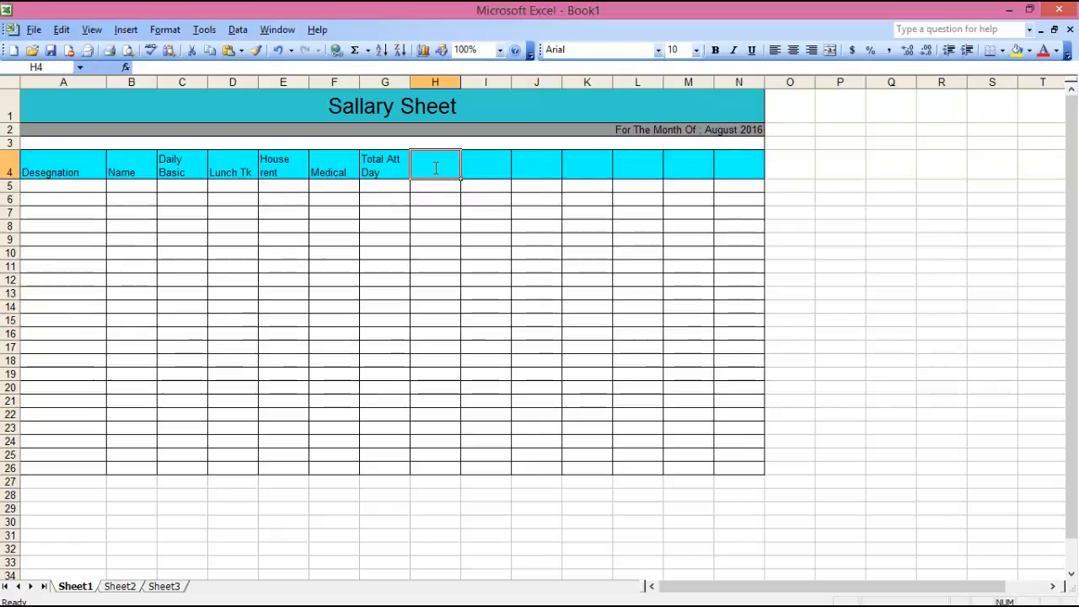
pyautogui.write('Total')
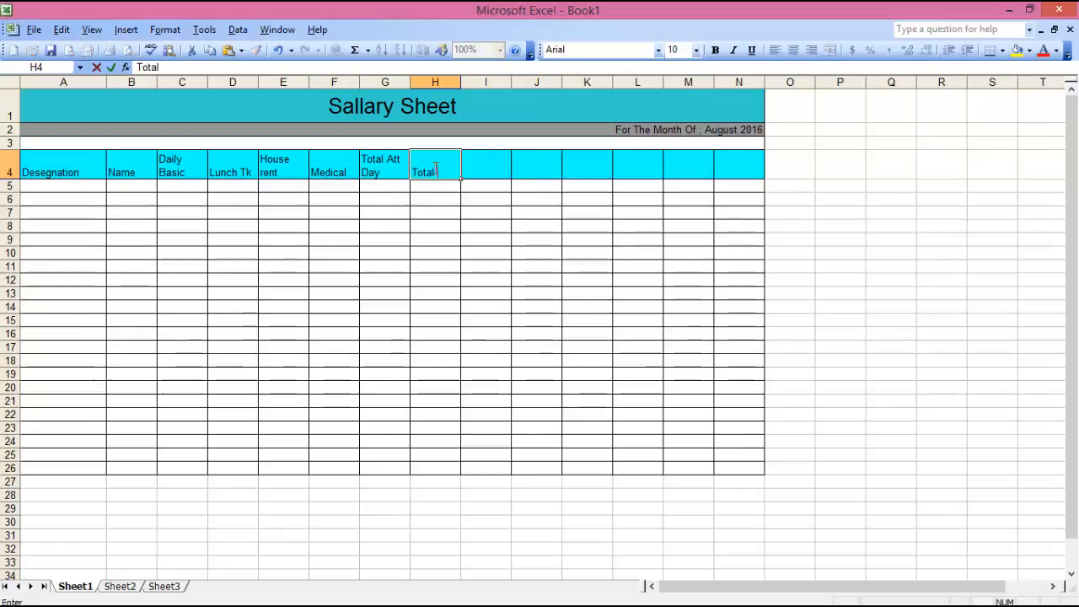
pyautogui.write(' OT')
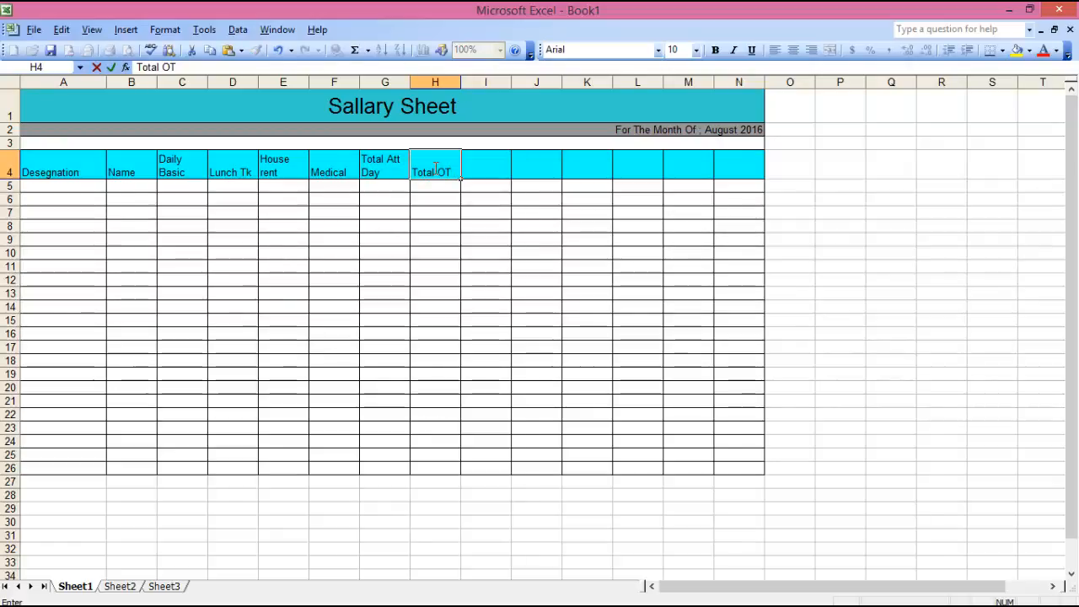
pyautogui.write(' Hours')
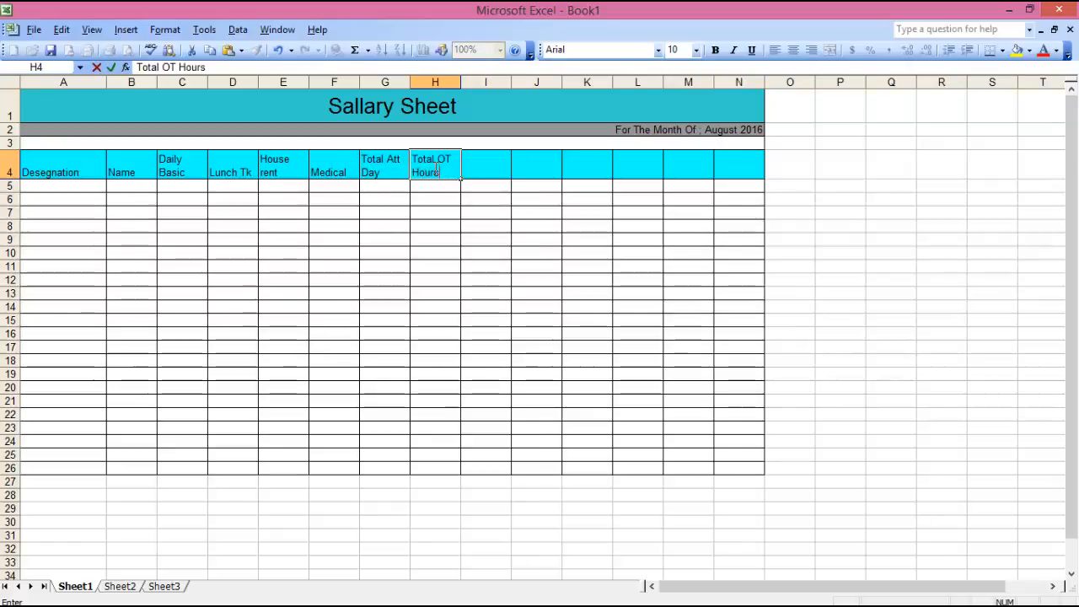
pyautogui.click(442, 171)
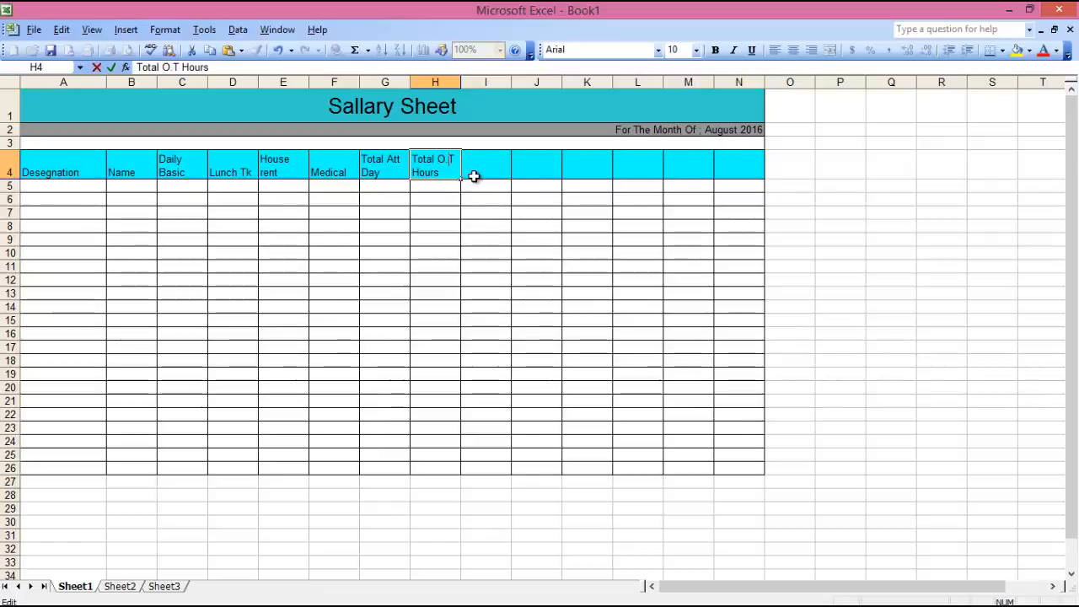
# Enter the column heading "Total O.T Amount" in cell I4.
pyautogui.click(474, 168)
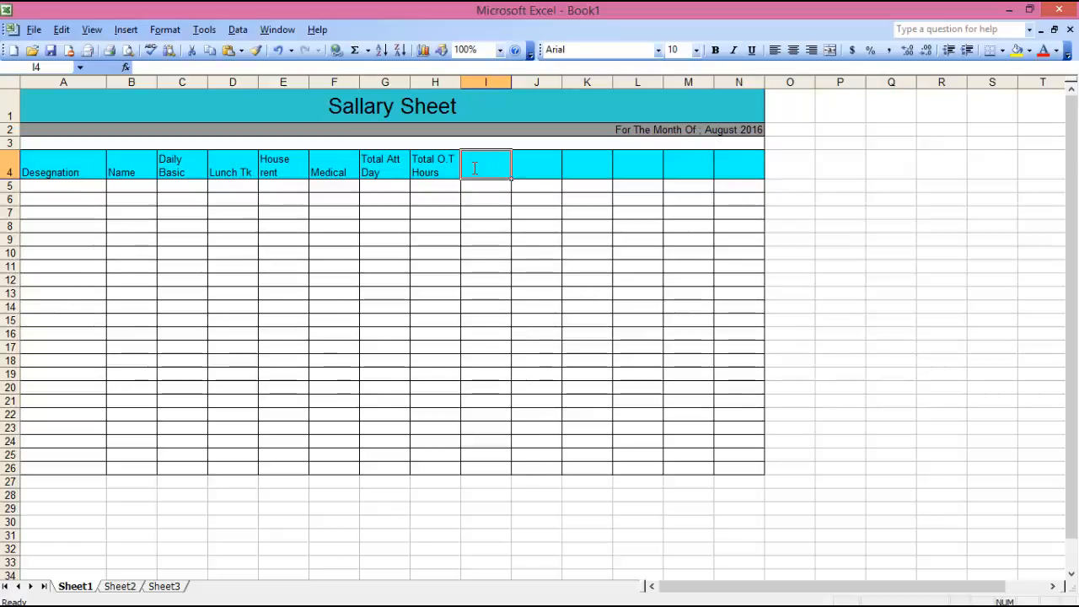
pyautogui.write('Tota')
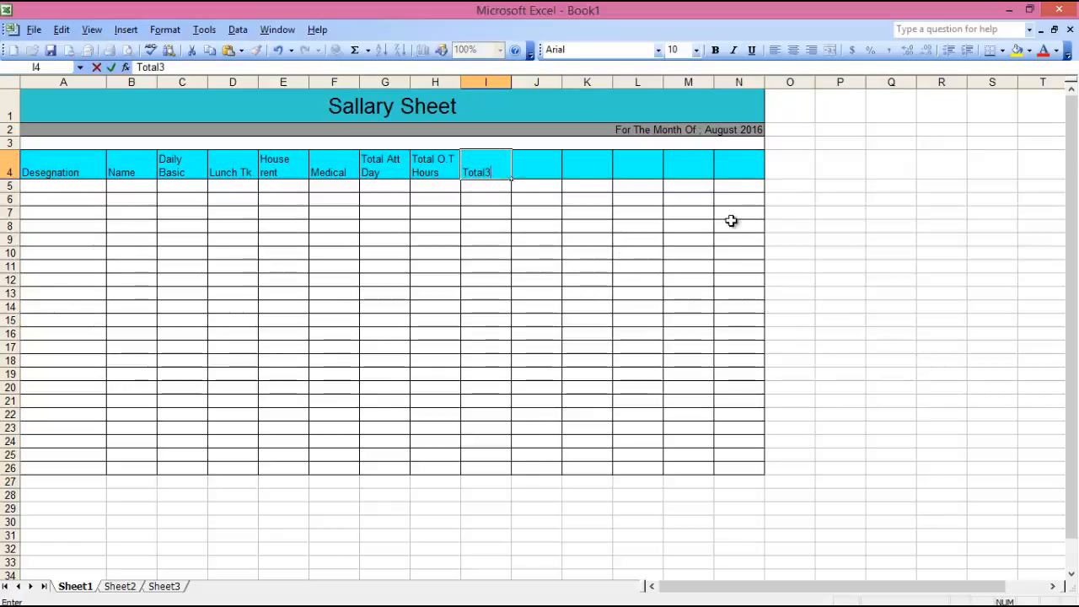
pyautogui.write('l3')
pyautogui.press('BackSpace')
pyautogui.press('BackSpace')
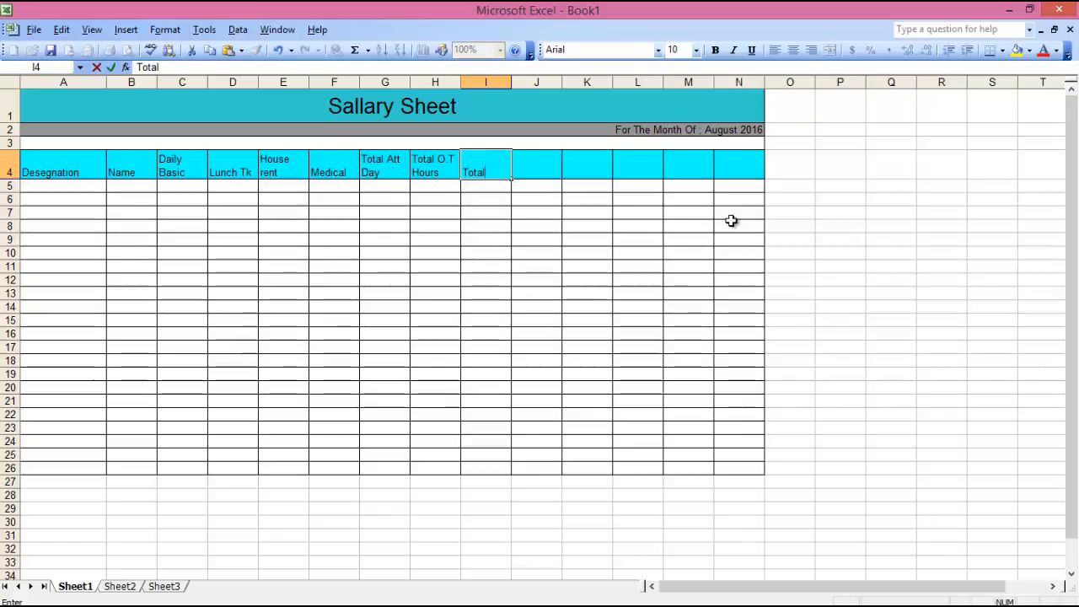
pyautogui.write('l IO')
pyautogui.press('BackSpace')
pyautogui.press('BackSpace')
pyautogui.write('O.T')
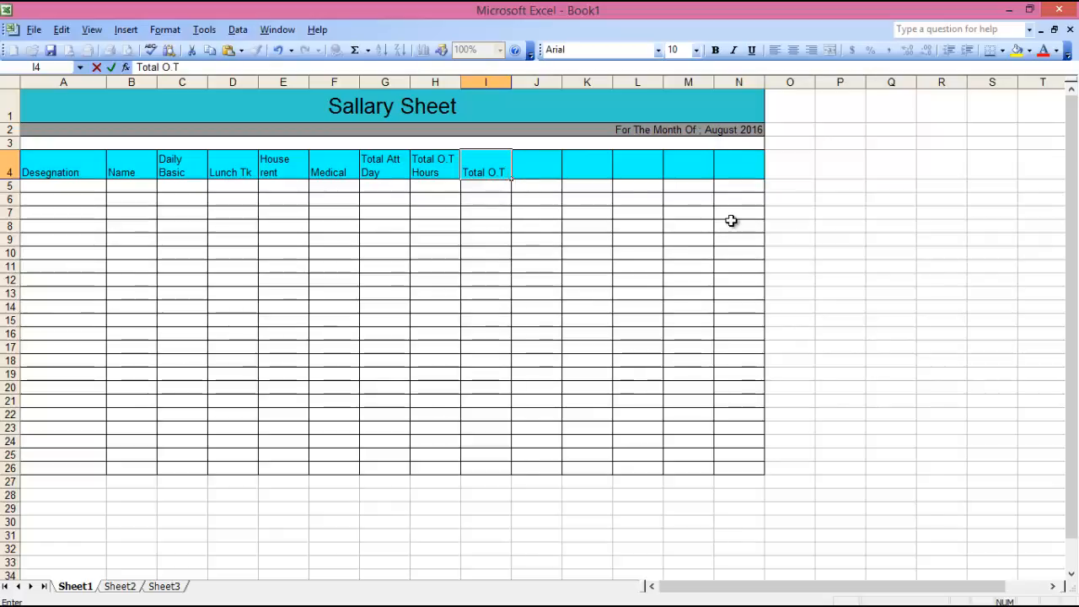
pyautogui.write('Amo')
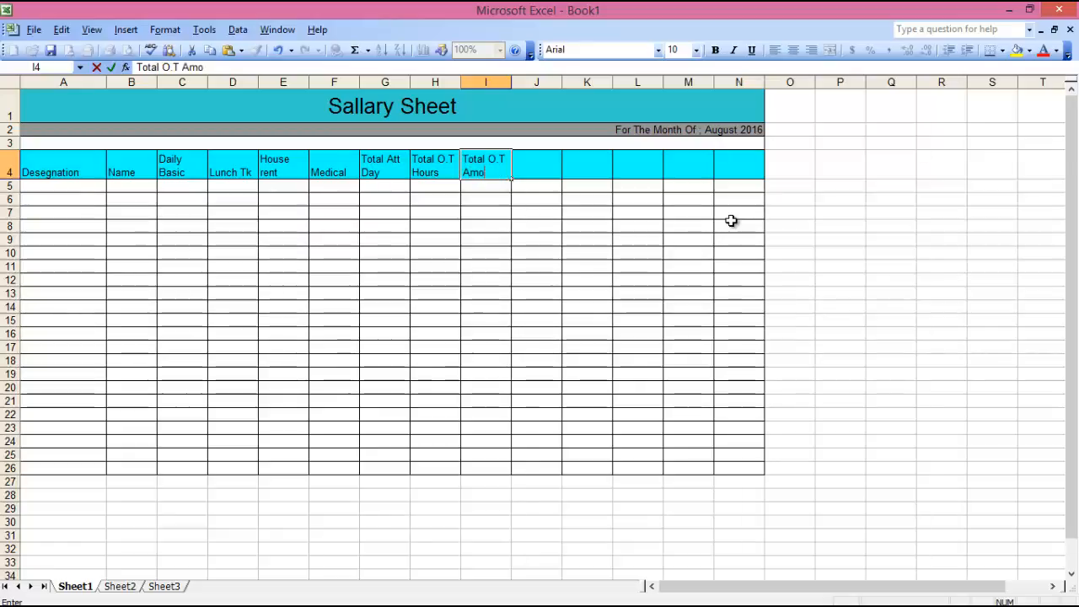
pyautogui.write('unt')
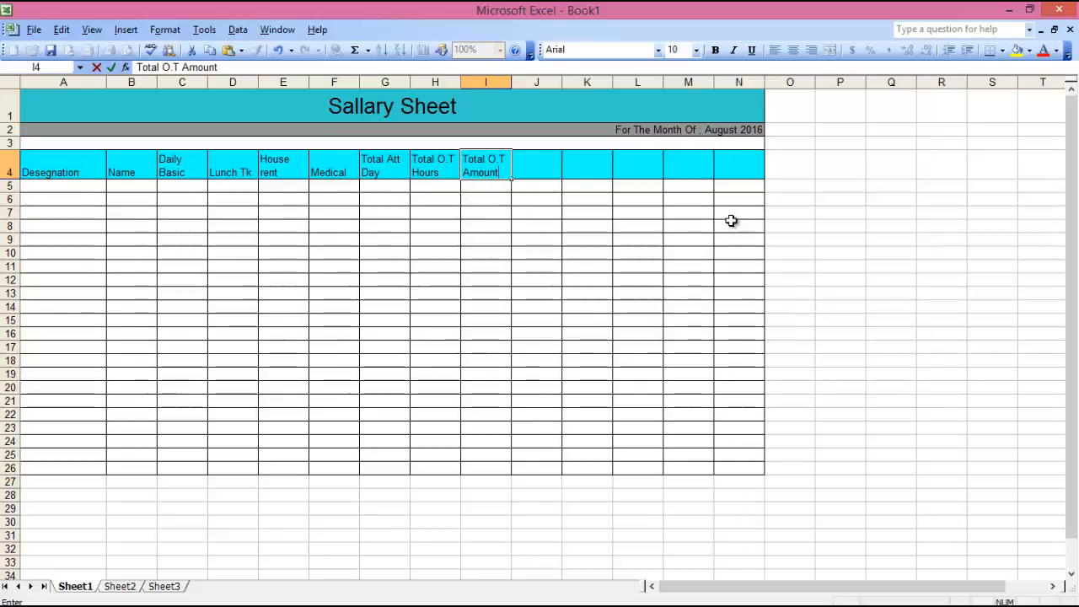
pyautogui.click(553, 170)
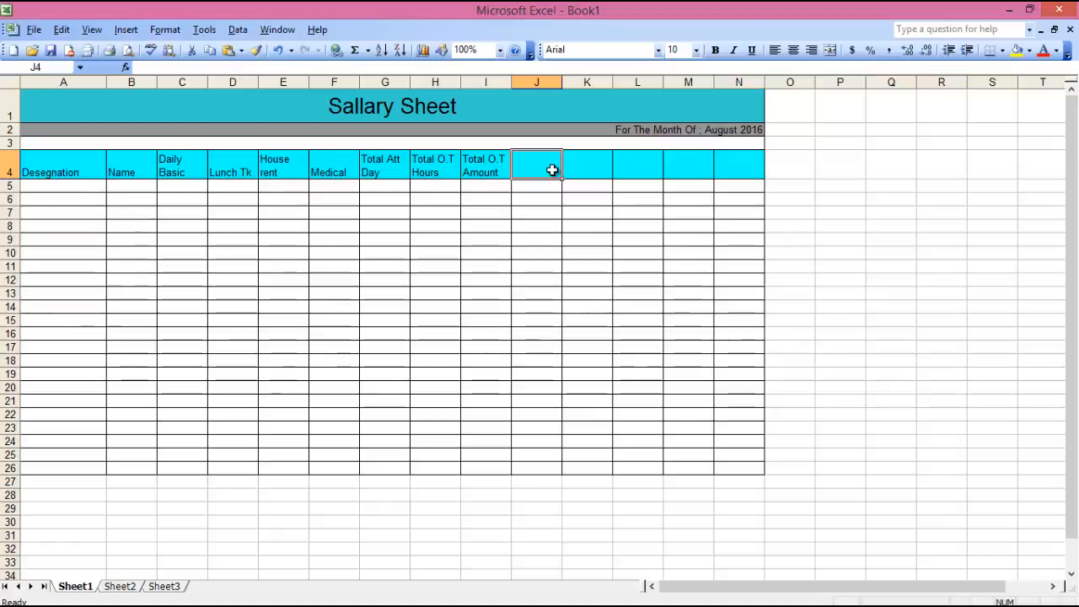
pyautogui.click(492, 173)
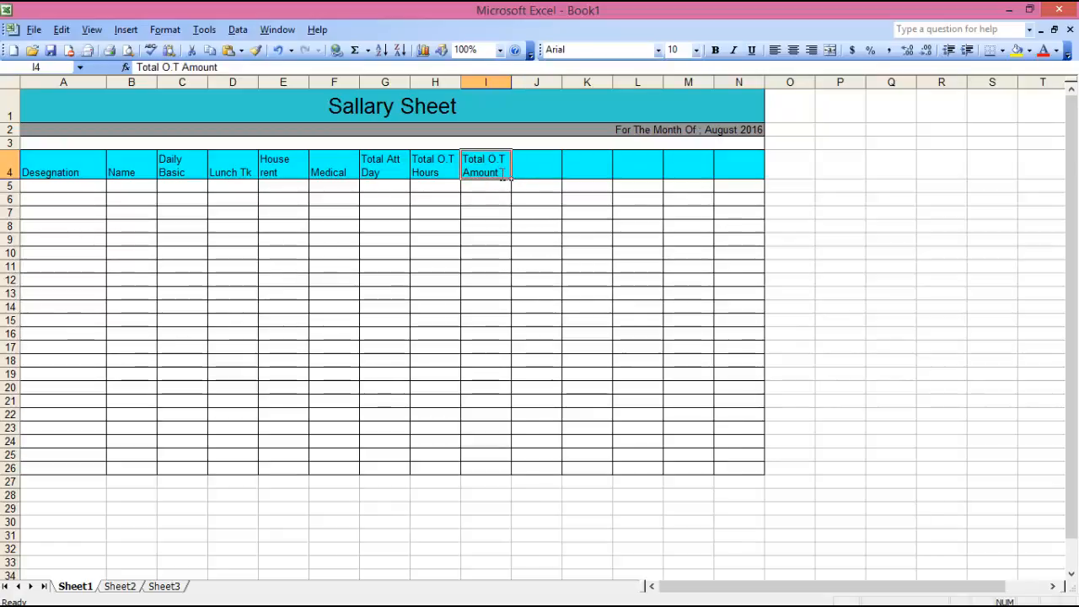
# Extend the heading in I4 to "Total O.T Amount 15/=" and enter the column heading "Total Att Amount" in J4.
pyautogui.doubleClick(498, 173)
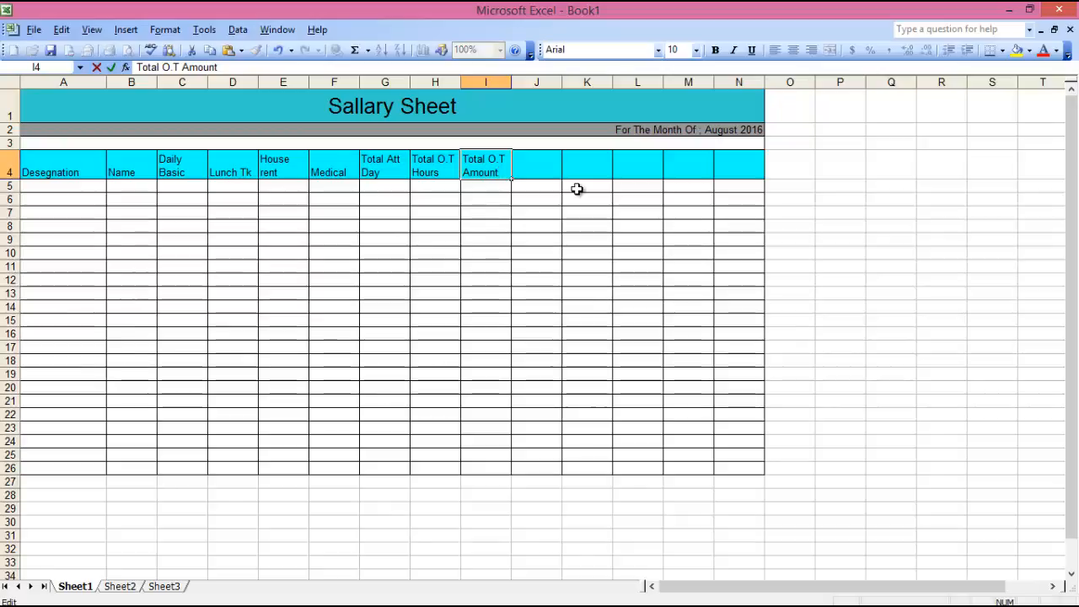
pyautogui.write('15/=')
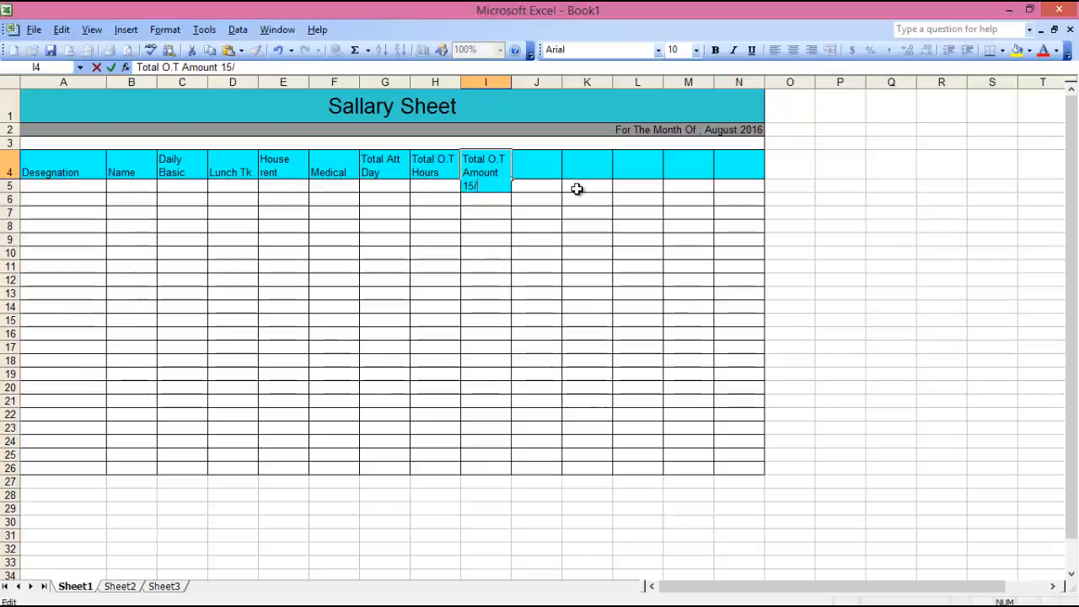
pyautogui.click(526, 163)
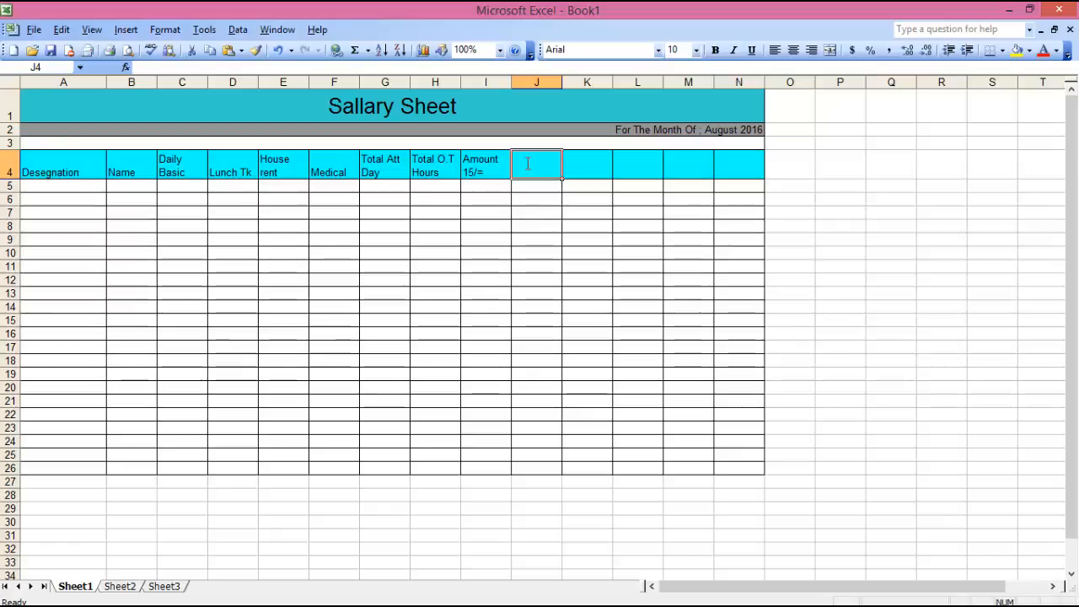
pyautogui.write('Total ')
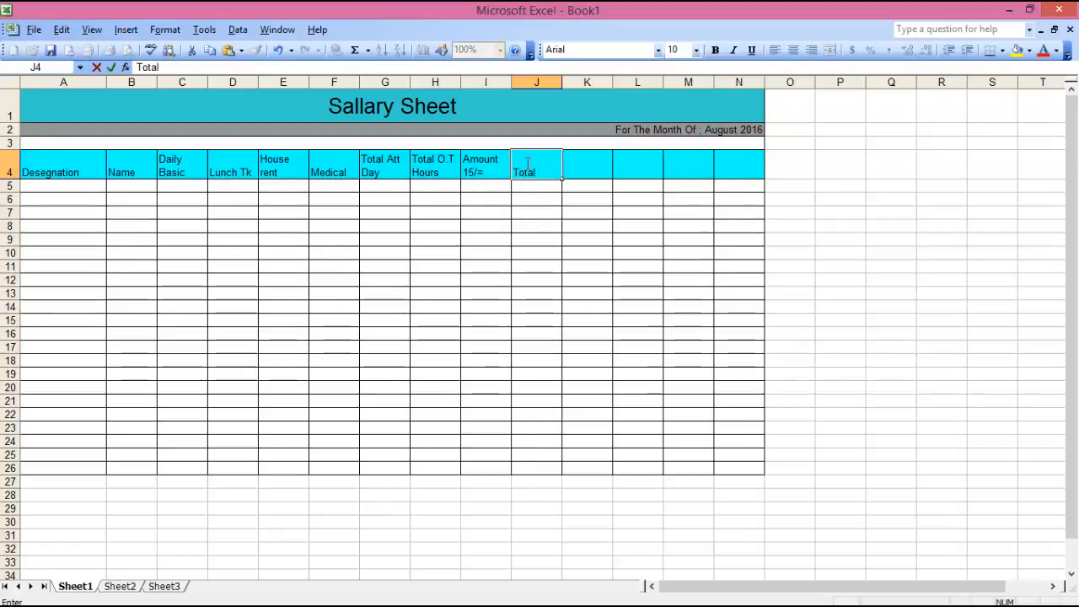
pyautogui.write('Att')
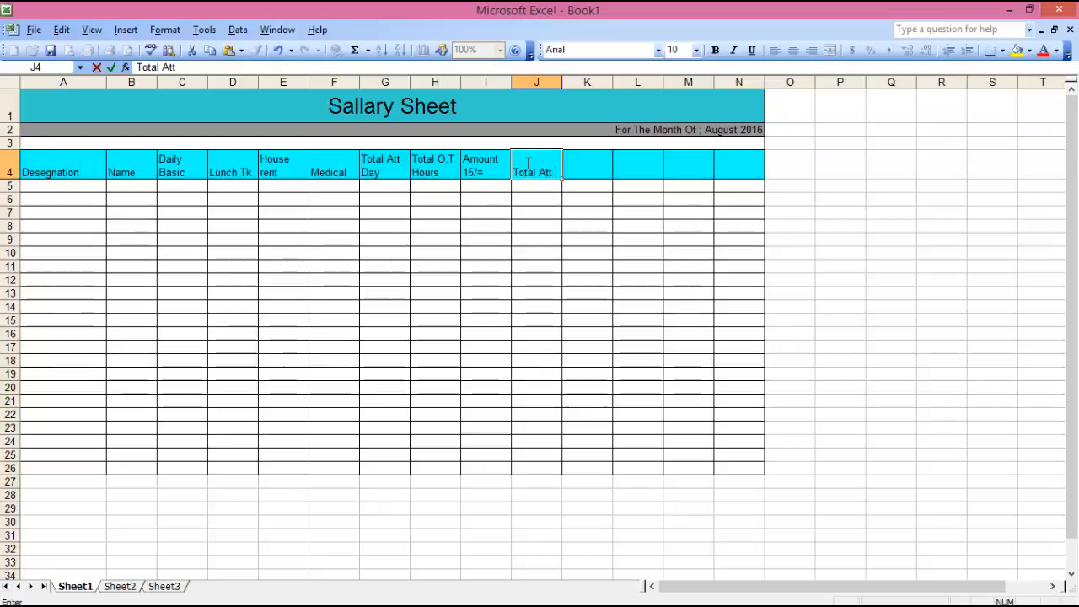
pyautogui.write(' Amou')
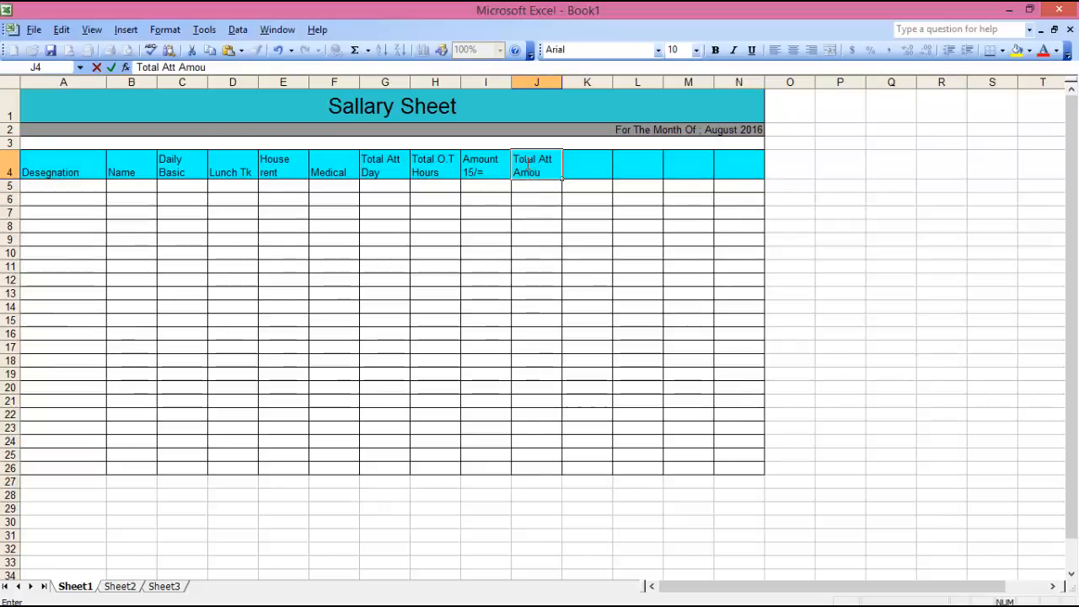
pyautogui.write('nt')
# Enter the column heading "Total amount" in cell K4.
pyautogui.click(577, 168)
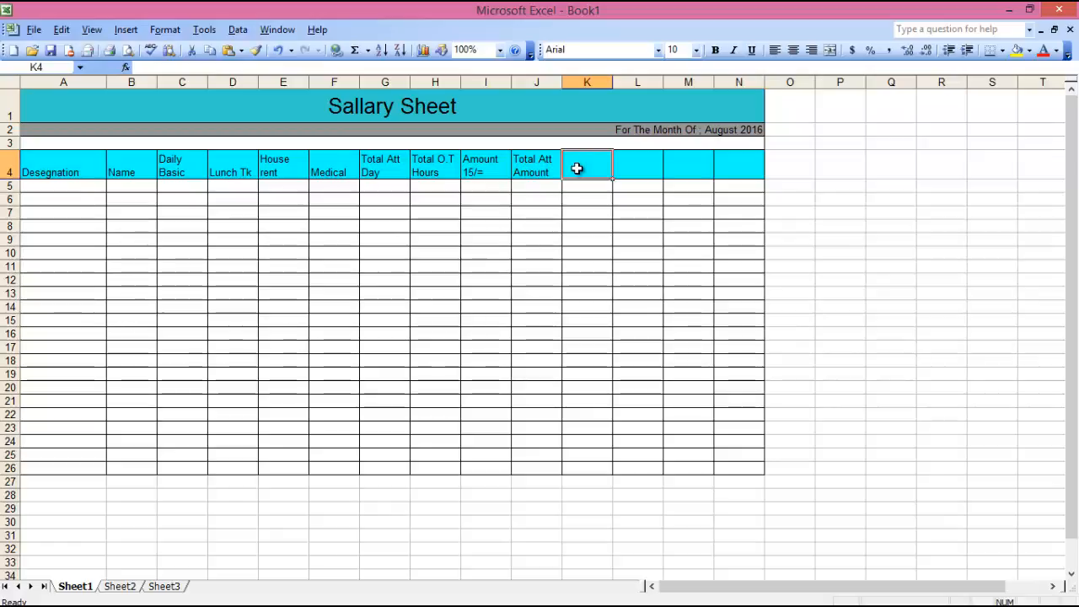
pyautogui.write('to')
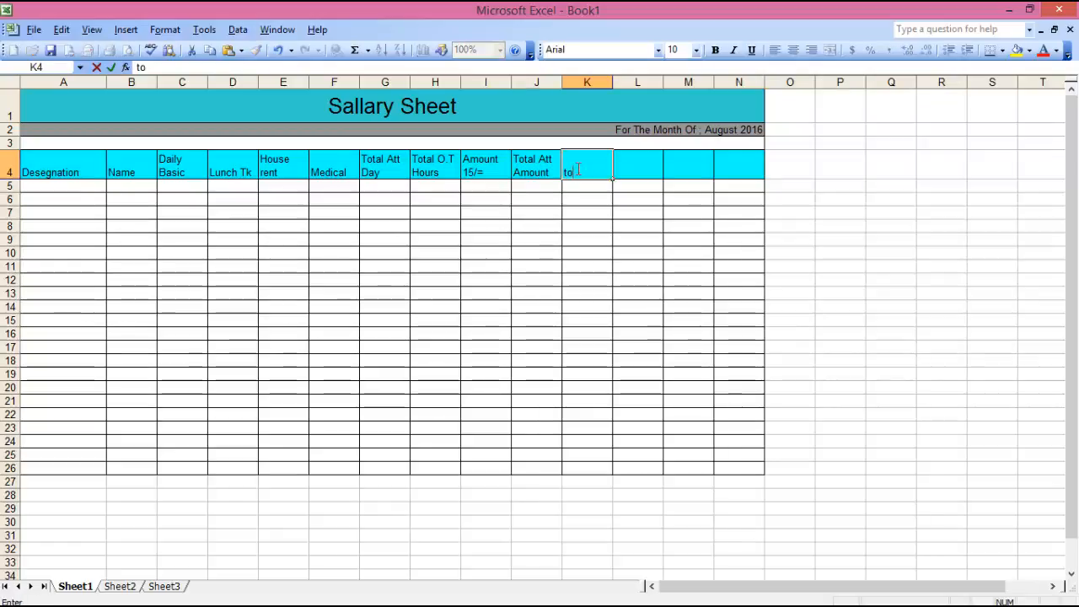
pyautogui.press('BackSpace')
pyautogui.press('BackSpace')
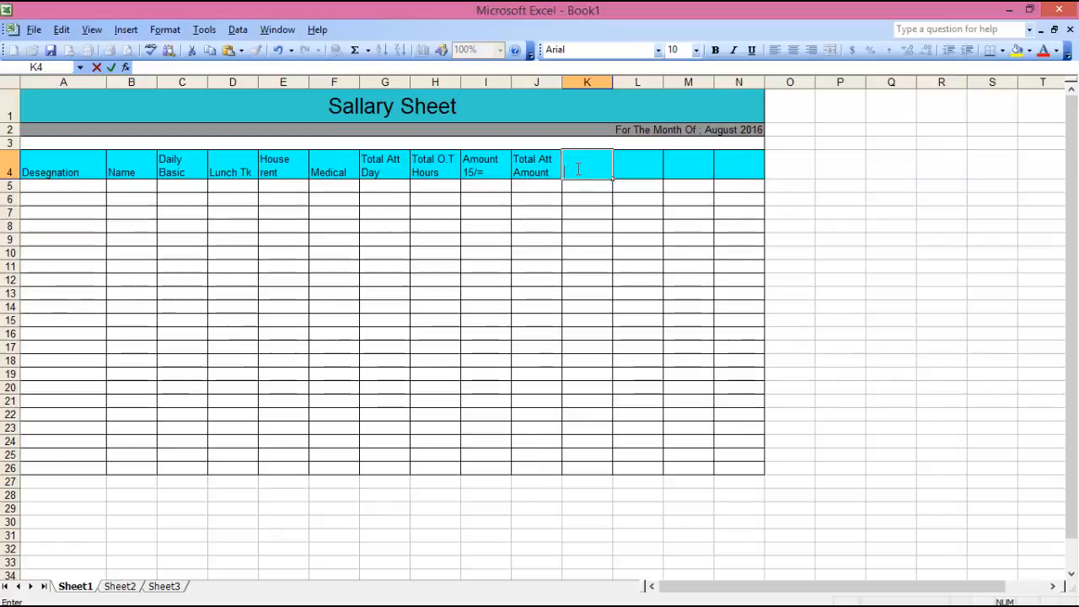
pyautogui.write('Tota')
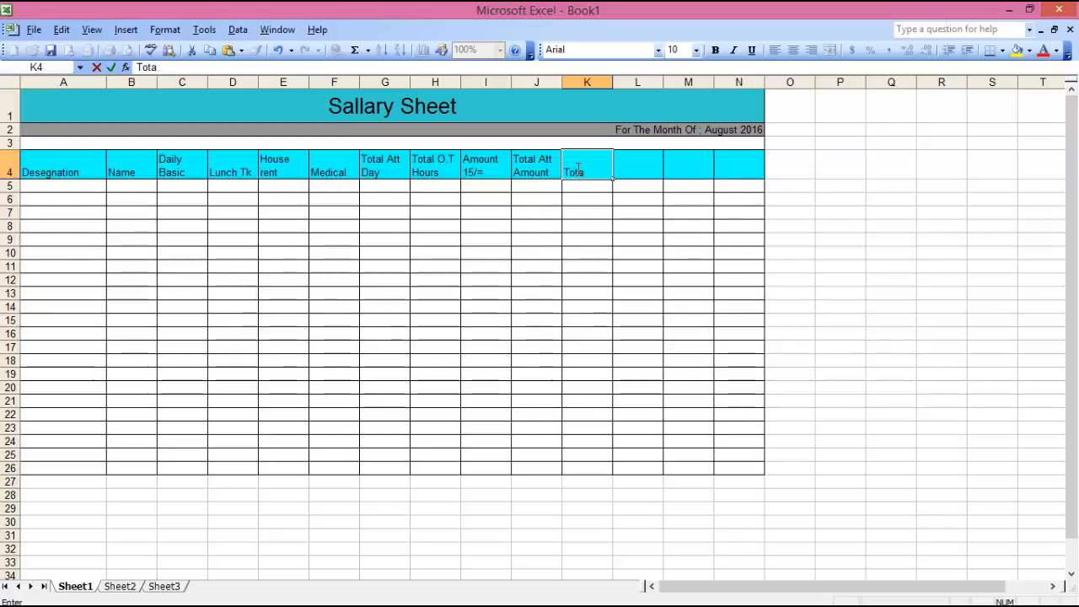
pyautogui.write('l amon')
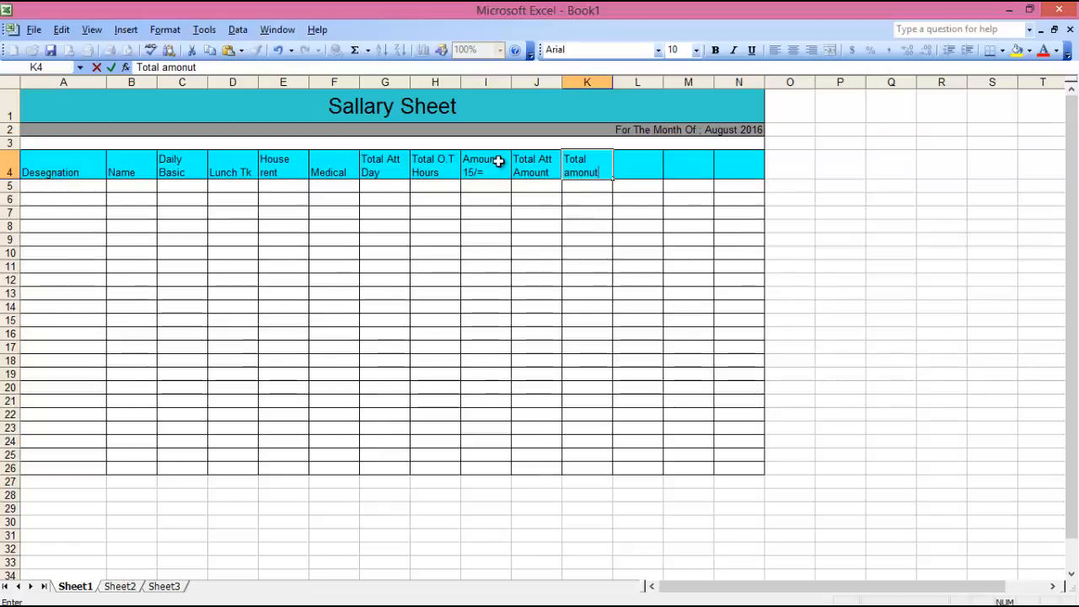
pyautogui.press('BackSpace')
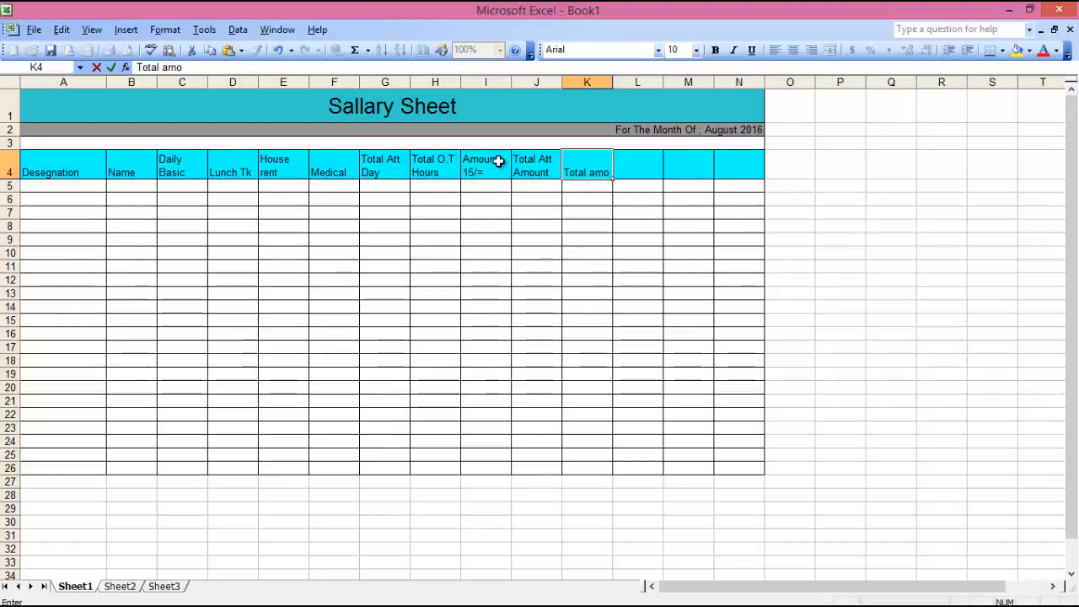
pyautogui.write('unt')
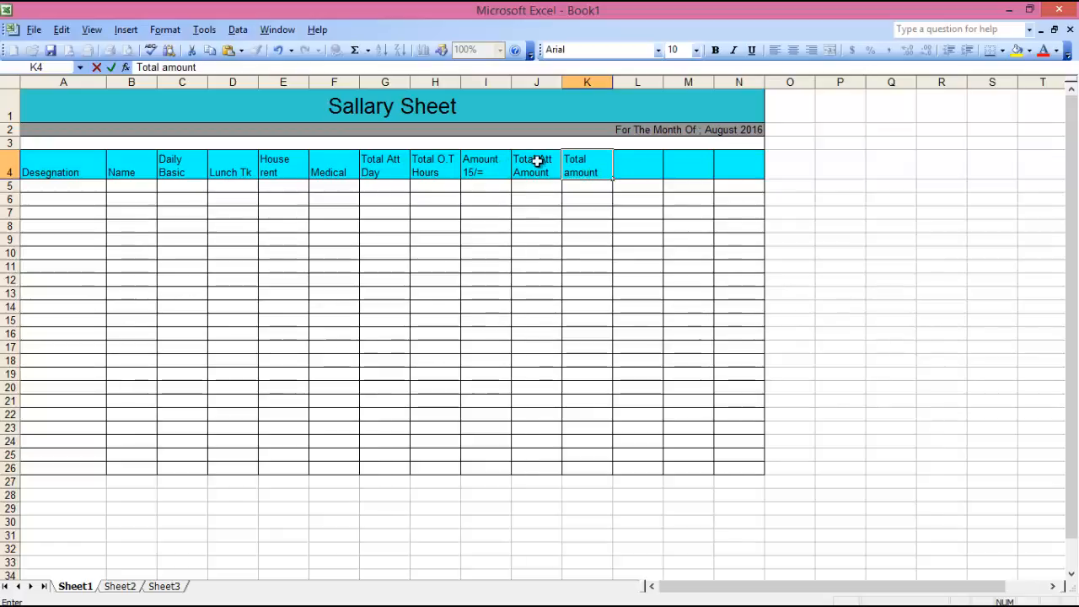
# Enter the column heading "Pro. Fund 2%" in cell L4.
pyautogui.click(637, 169)
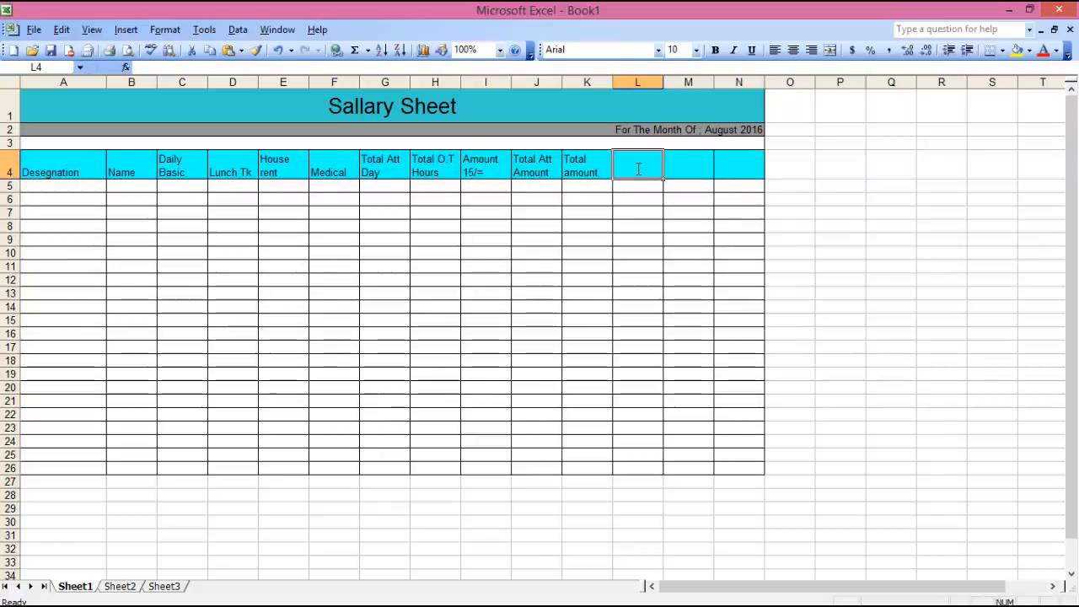
pyautogui.write('Pr')
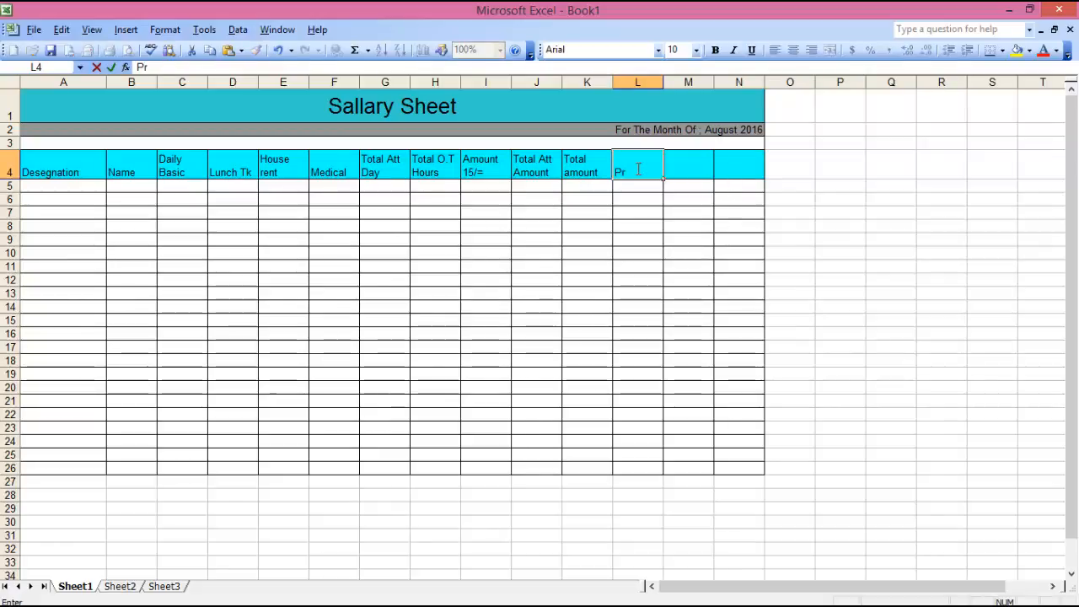
pyautogui.write('o.')
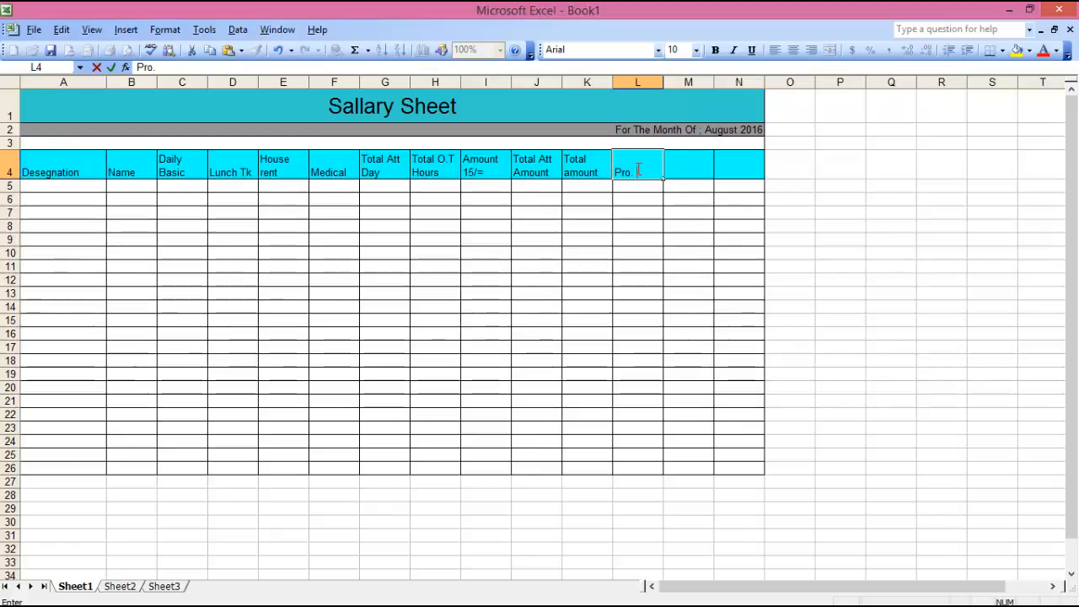
pyautogui.write(' Fund')
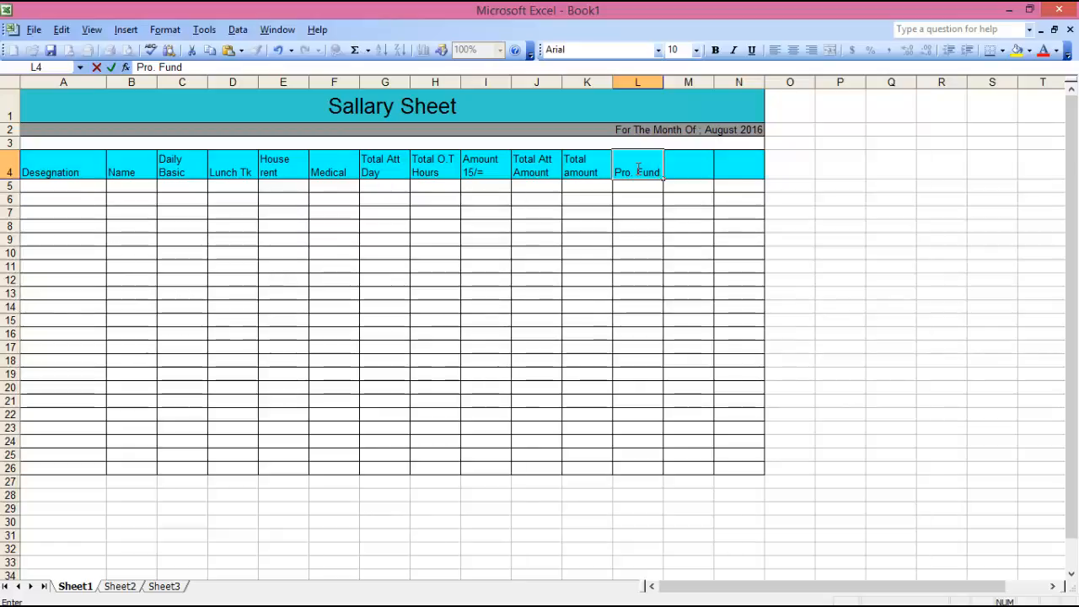
pyautogui.write('2')
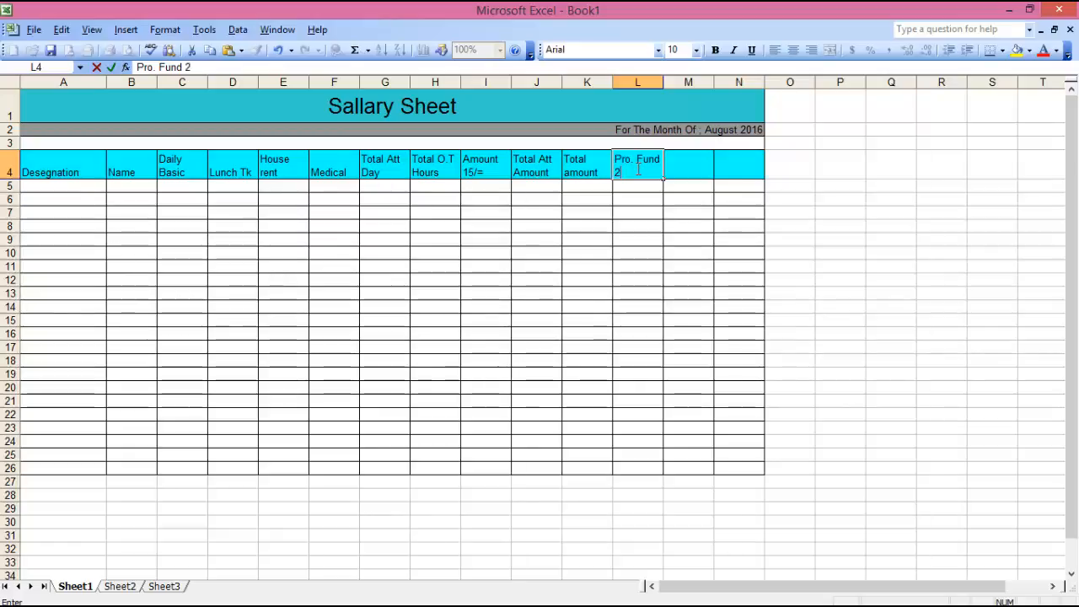
pyautogui.write('%')
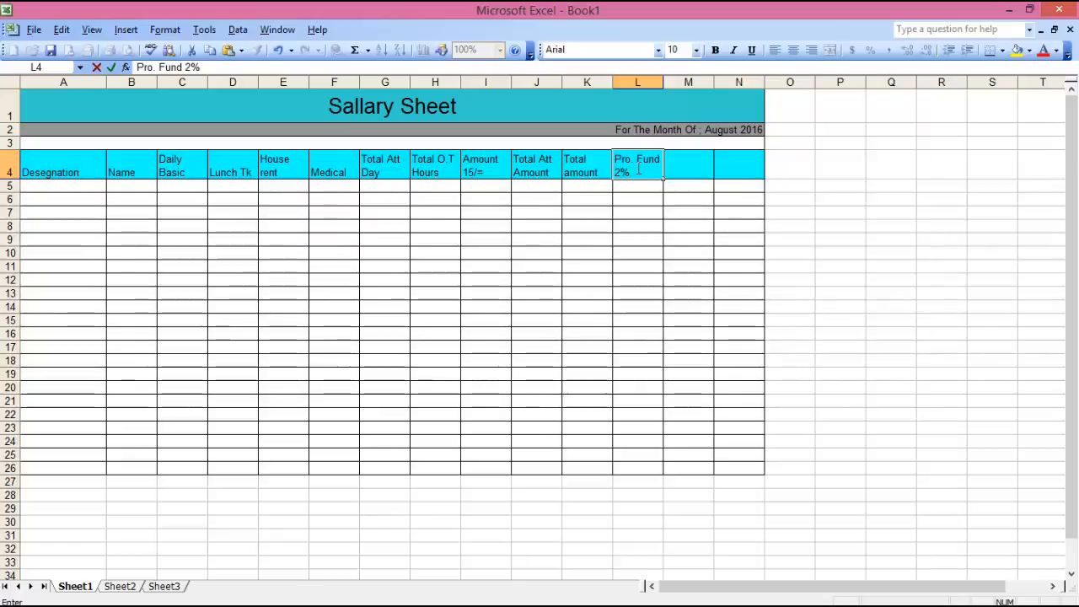
# Enter the column headings "Tex" in M4 and "Net amount" in N4.
pyautogui.click(675, 166)
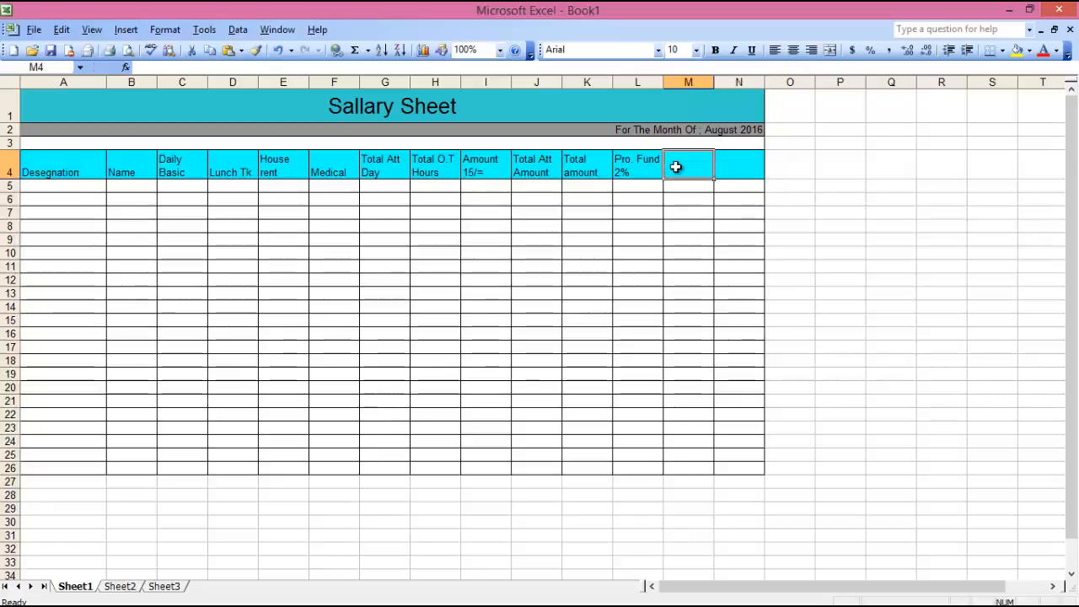
pyautogui.write('Te')
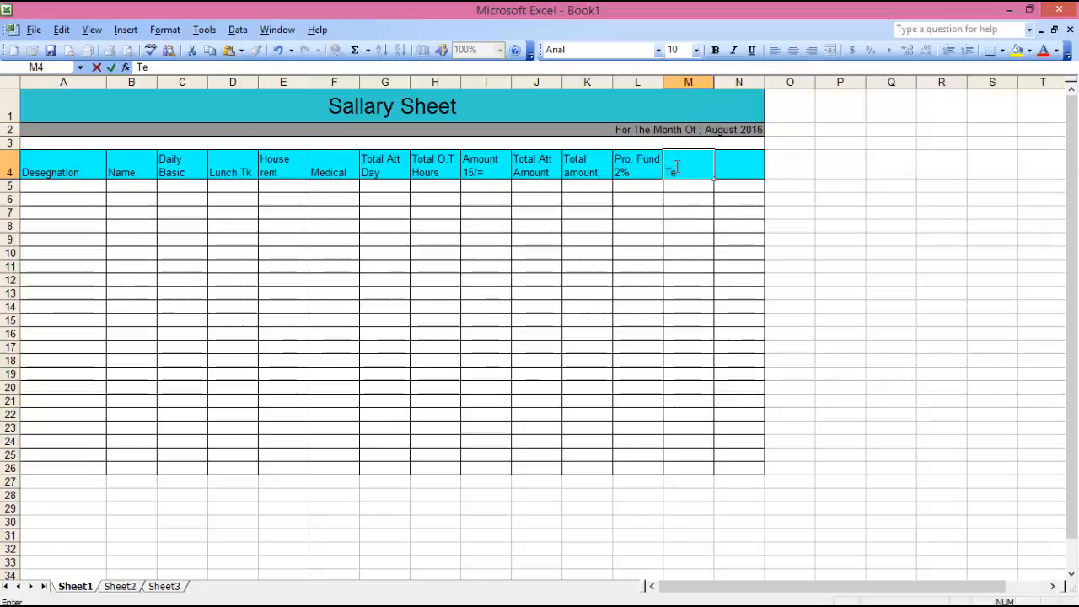
pyautogui.write('x')
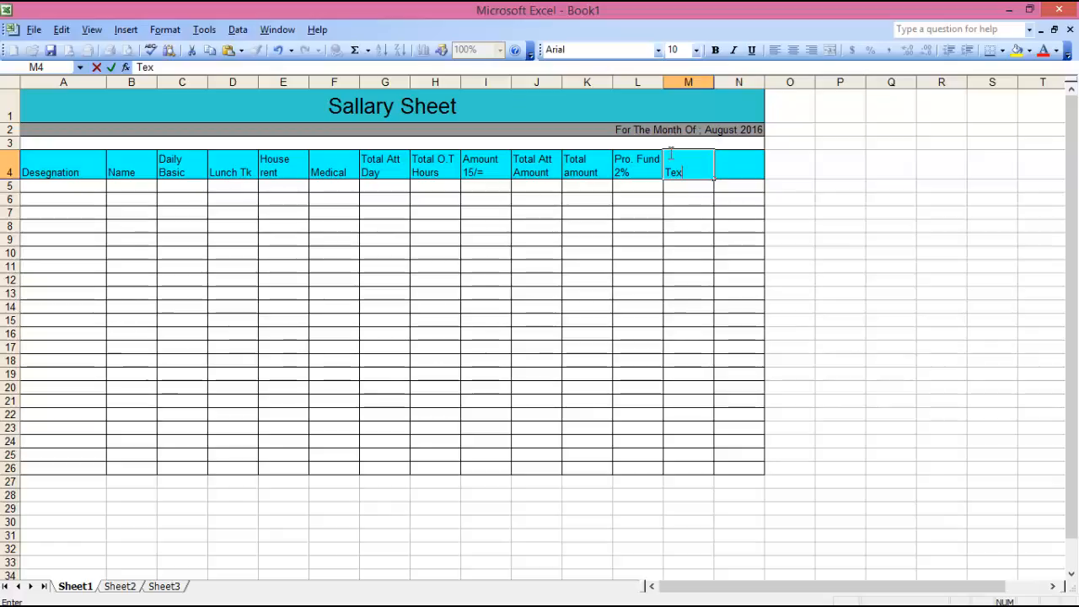
pyautogui.click(739, 174)
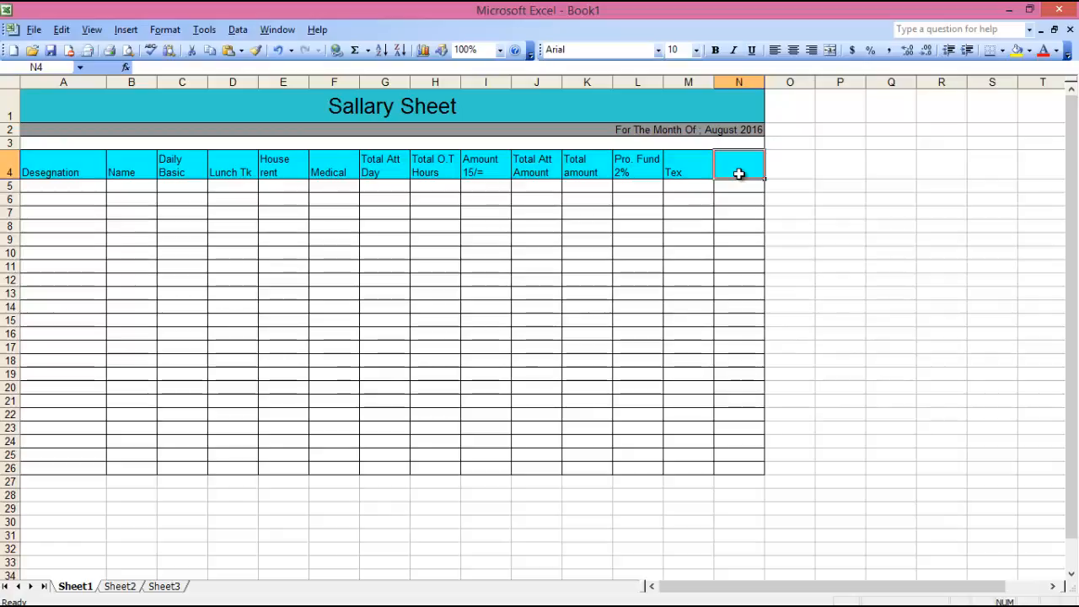
pyautogui.write('Net')
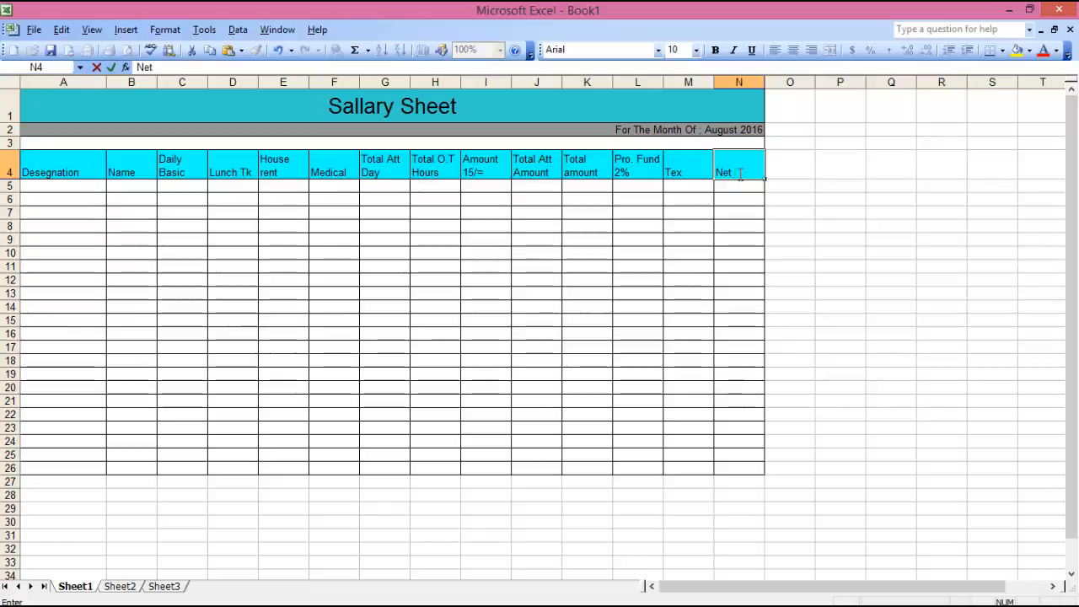
pyautogui.write(' amou')
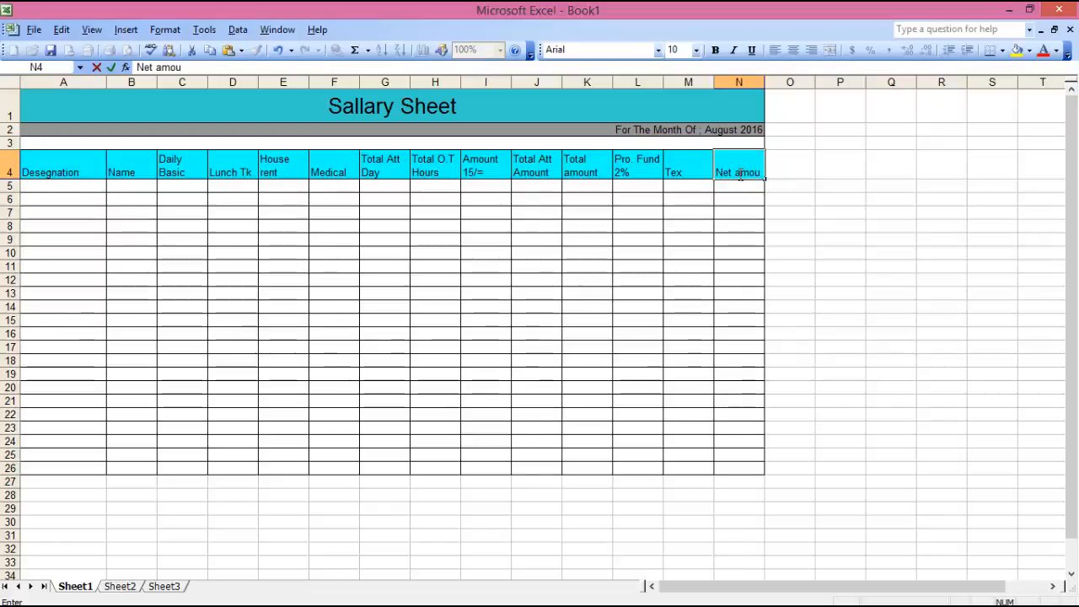
pyautogui.write('nt')
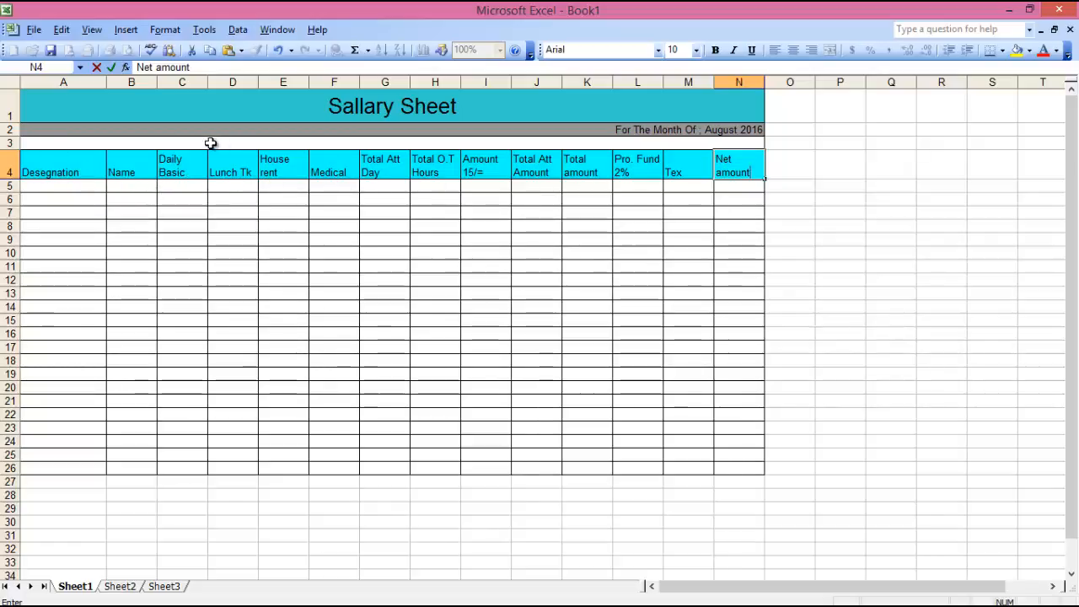
# Center the whole of header row 4 both horizontally and vertically, and make its text bold.
pyautogui.click(6, 160)
pyautogui.rightClick(181, 165)
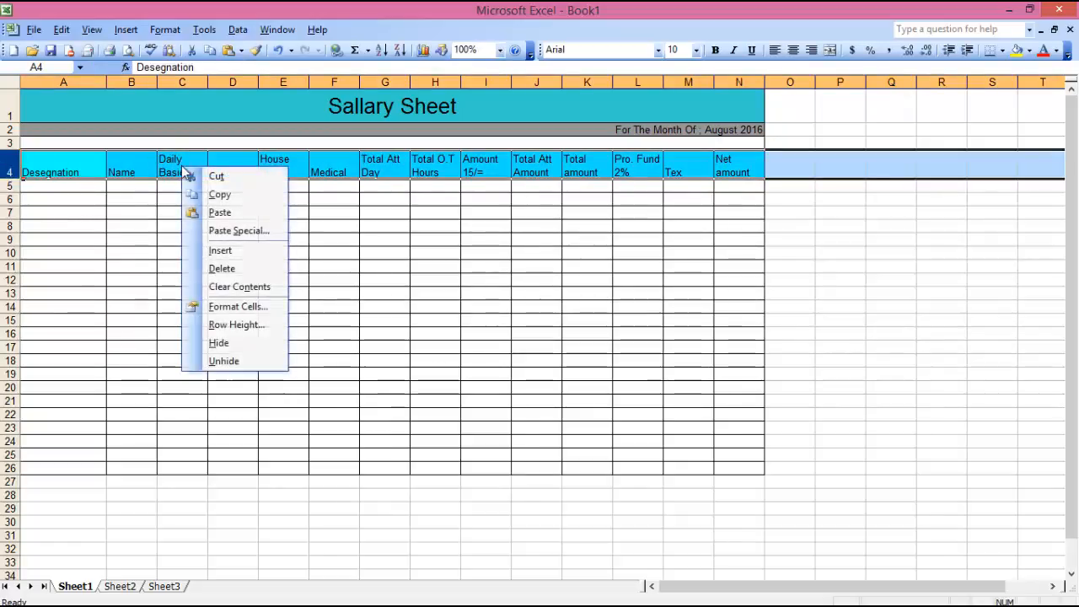
pyautogui.click(237, 307)
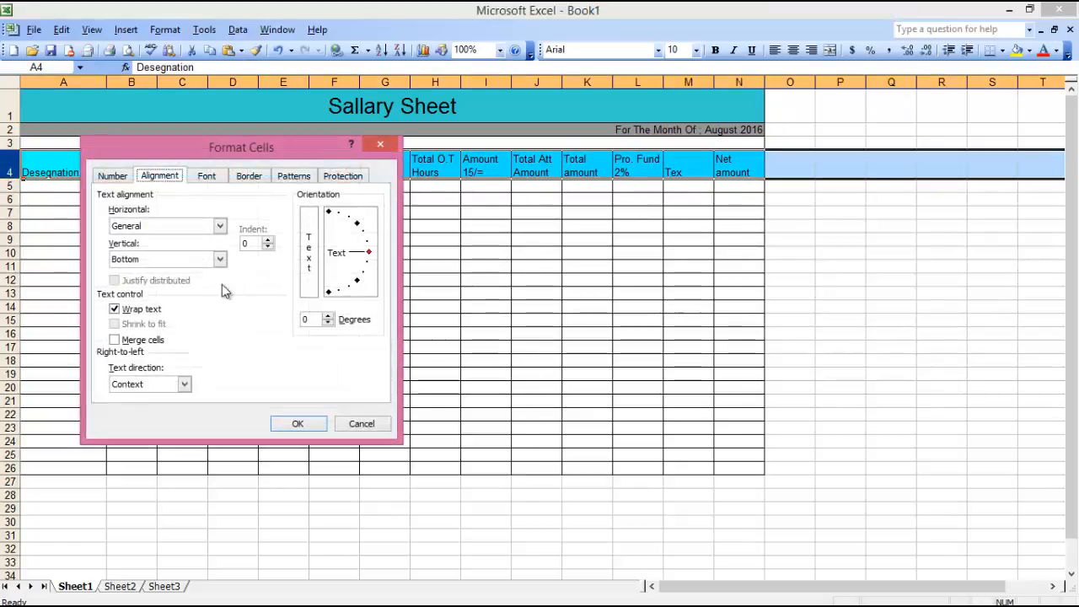
pyautogui.click(219, 227)
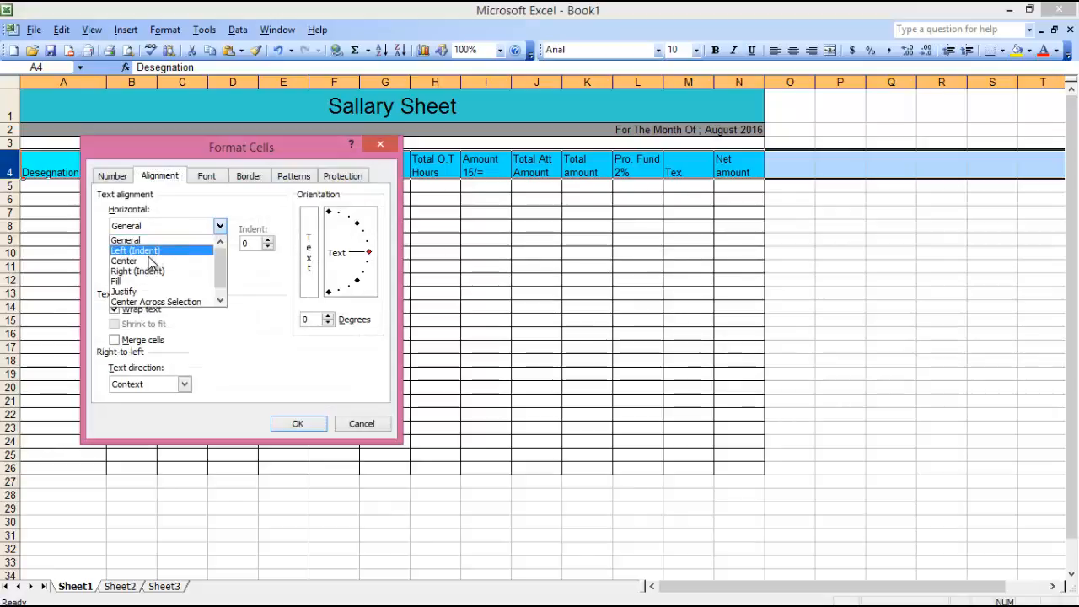
pyautogui.click(150, 263)
pyautogui.click(219, 259)
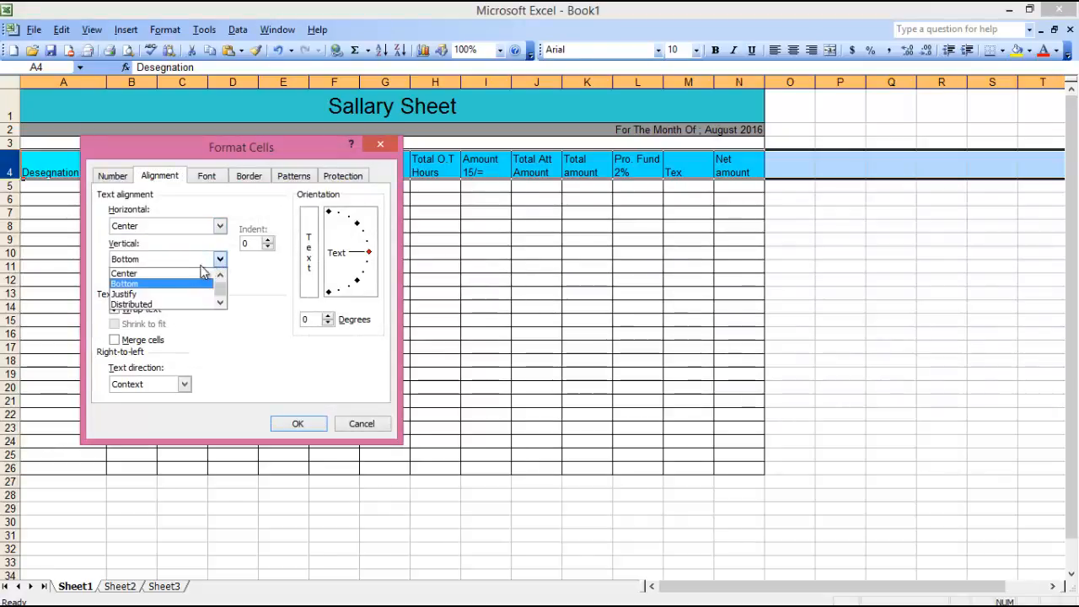
pyautogui.click(126, 279)
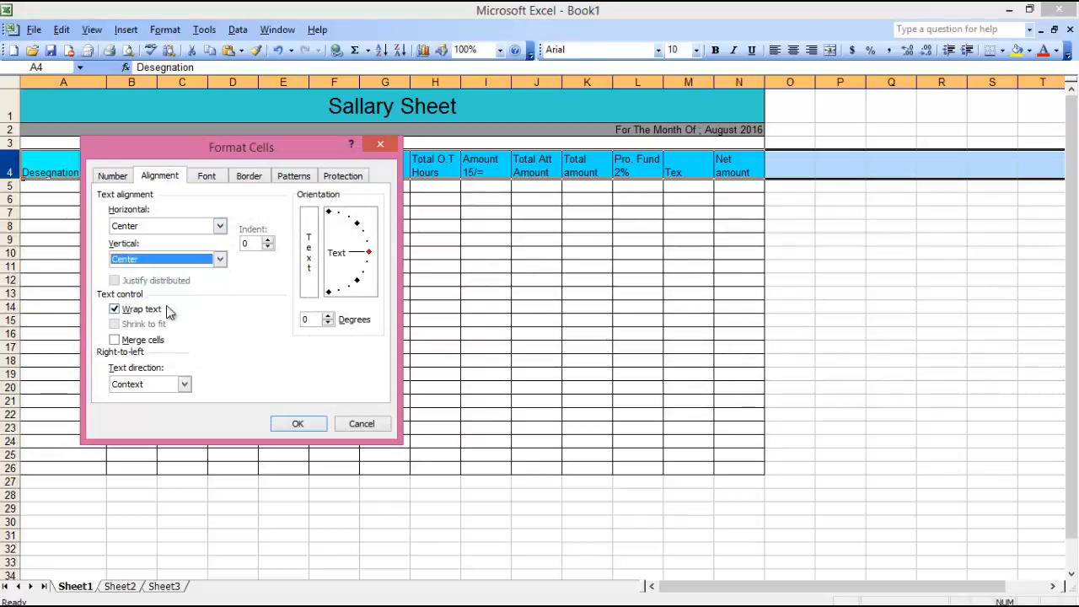
pyautogui.click(291, 423)
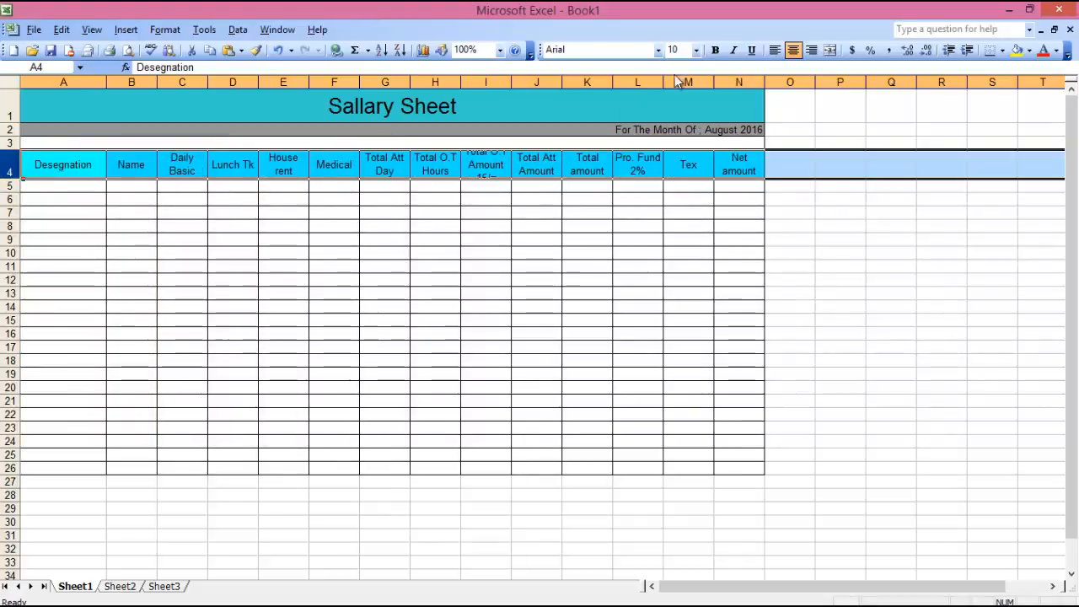
pyautogui.click(716, 50)
pyautogui.click(484, 168)
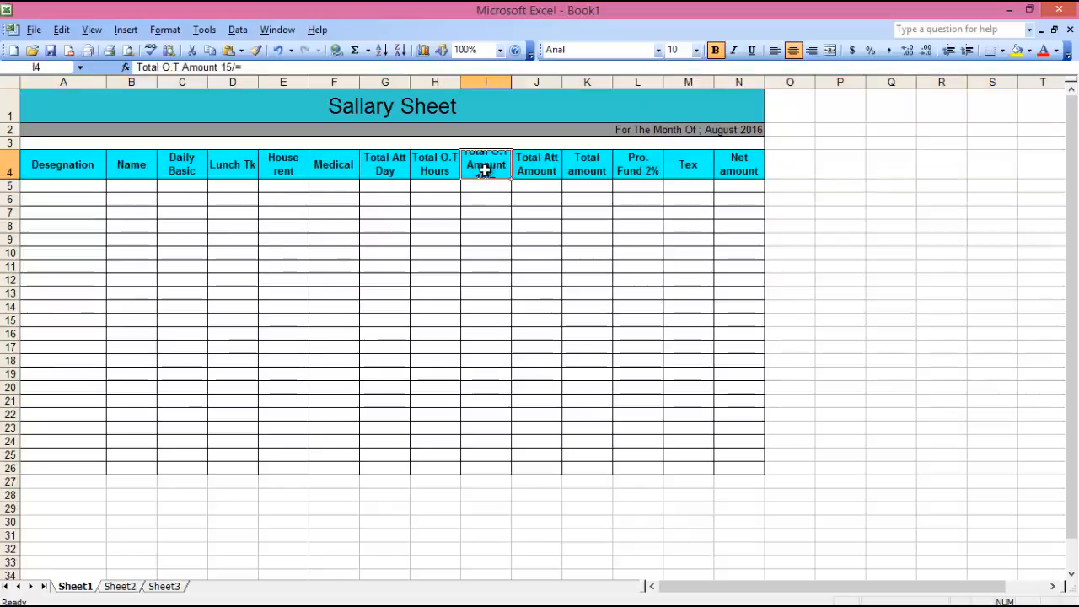
# Enter the designations "Manager" in cell A5 and "asst. Manager" in cell A6.
pyautogui.click(78, 190)
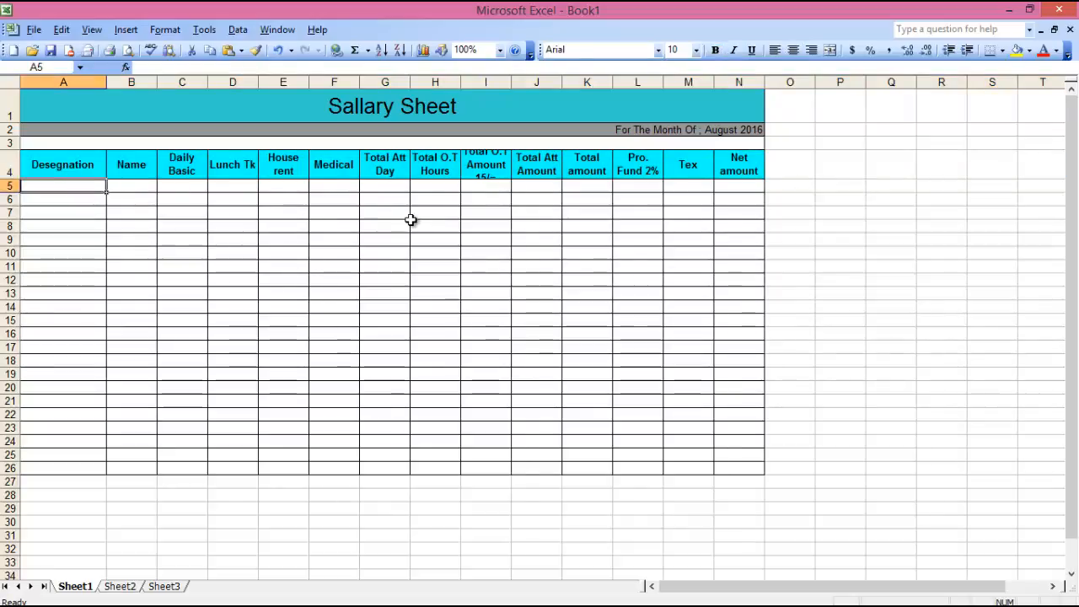
pyautogui.write('Manage')
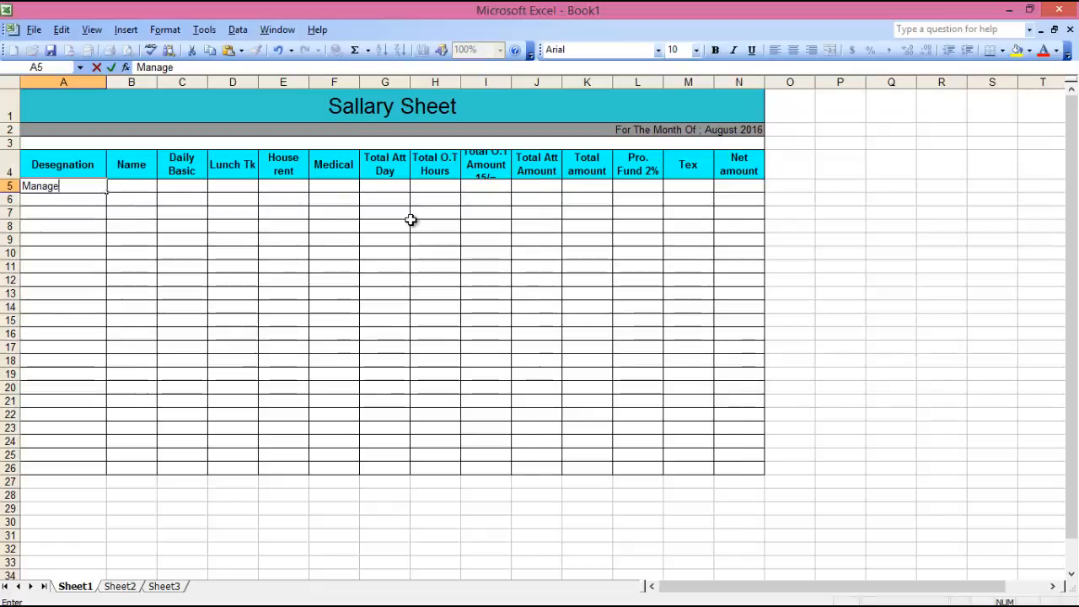
pyautogui.write('r')
pyautogui.press('Return')
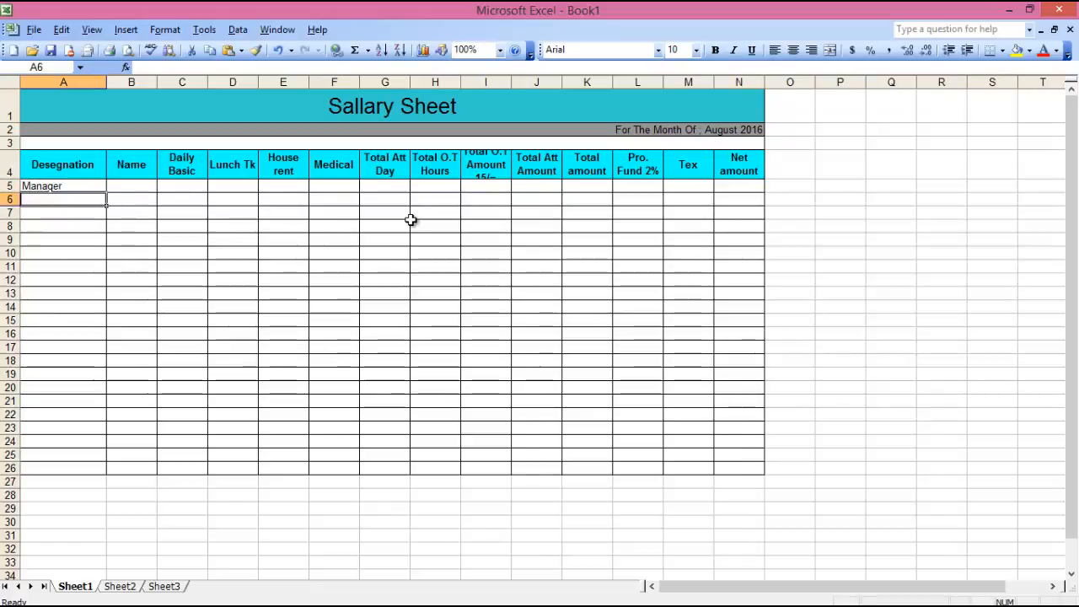
pyautogui.write('ass')
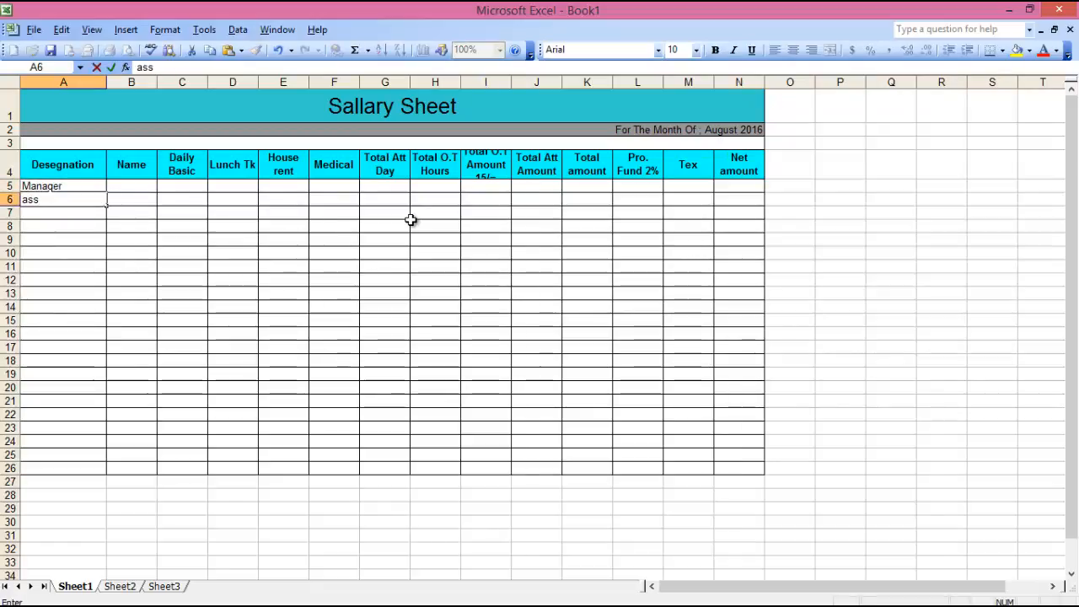
pyautogui.write('t. Man')
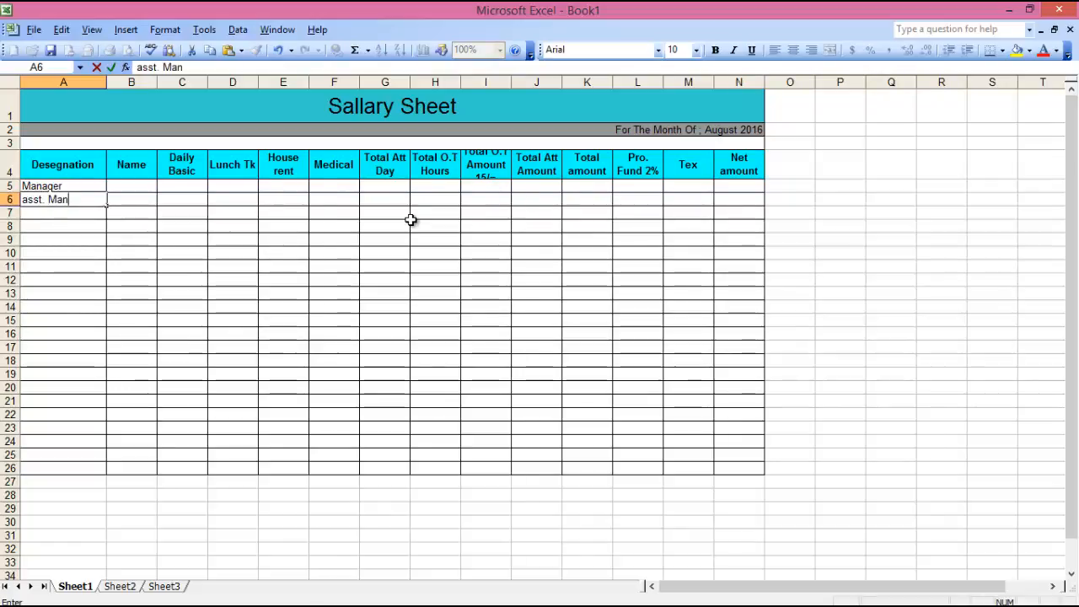
pyautogui.write('ager')
pyautogui.press('Return')
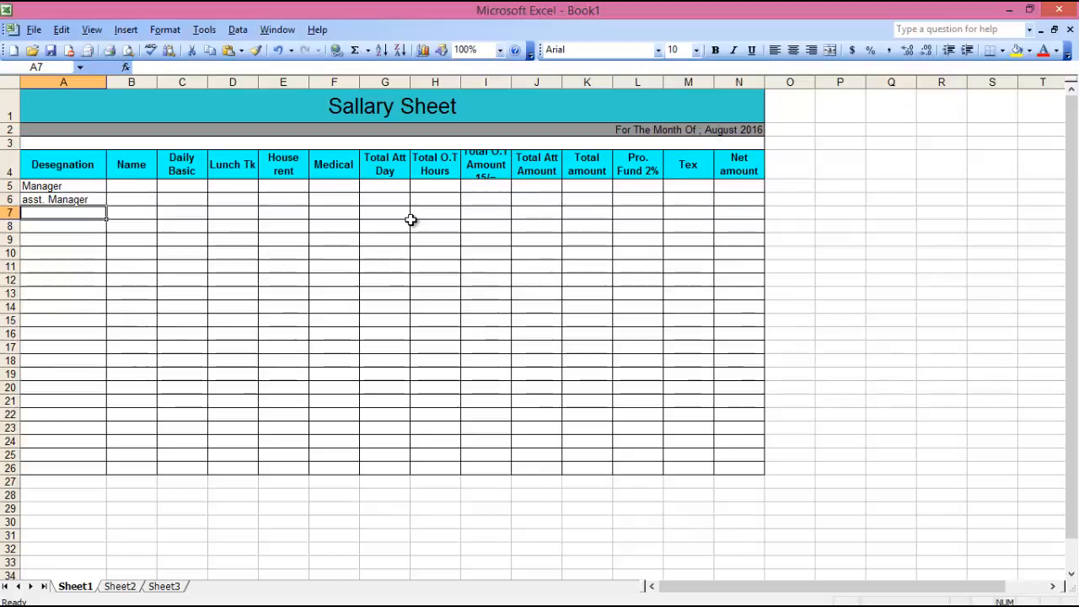
# Enter the designation "worker" in cell A7 and fill it down the Desegnation column through A25.
pyautogui.write('wor')
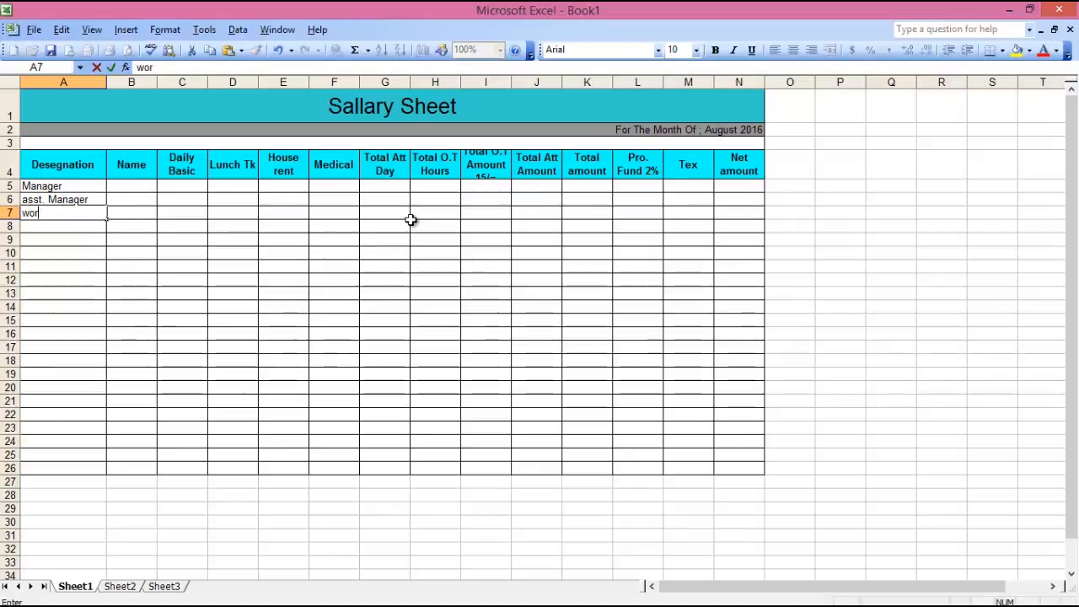
pyautogui.write('ker')
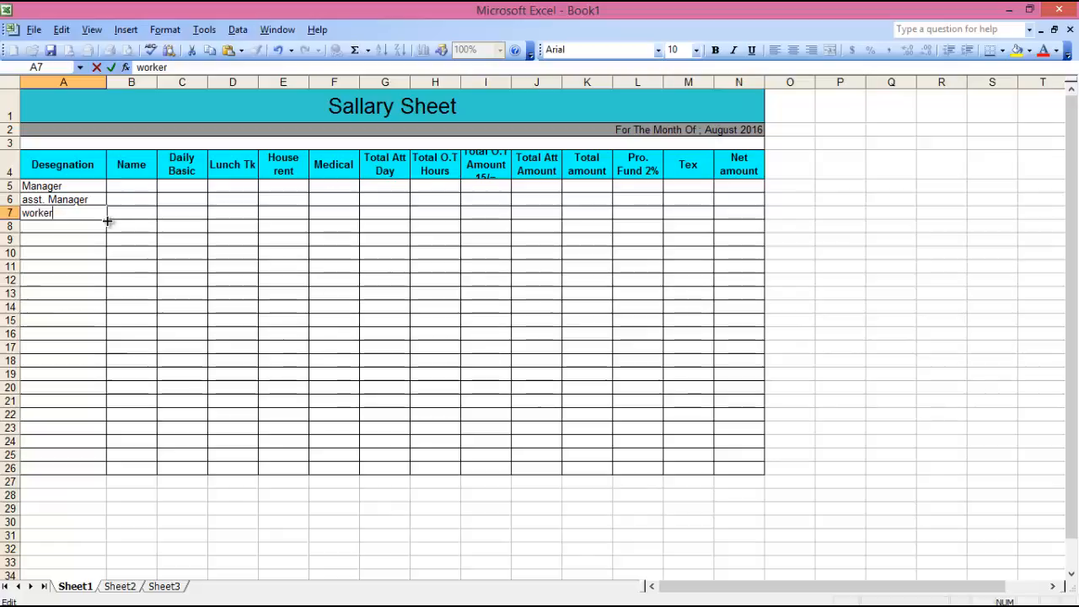
pyautogui.moveTo(108, 221); pyautogui.dragTo(84, 468)
pyautogui.click(144, 277)
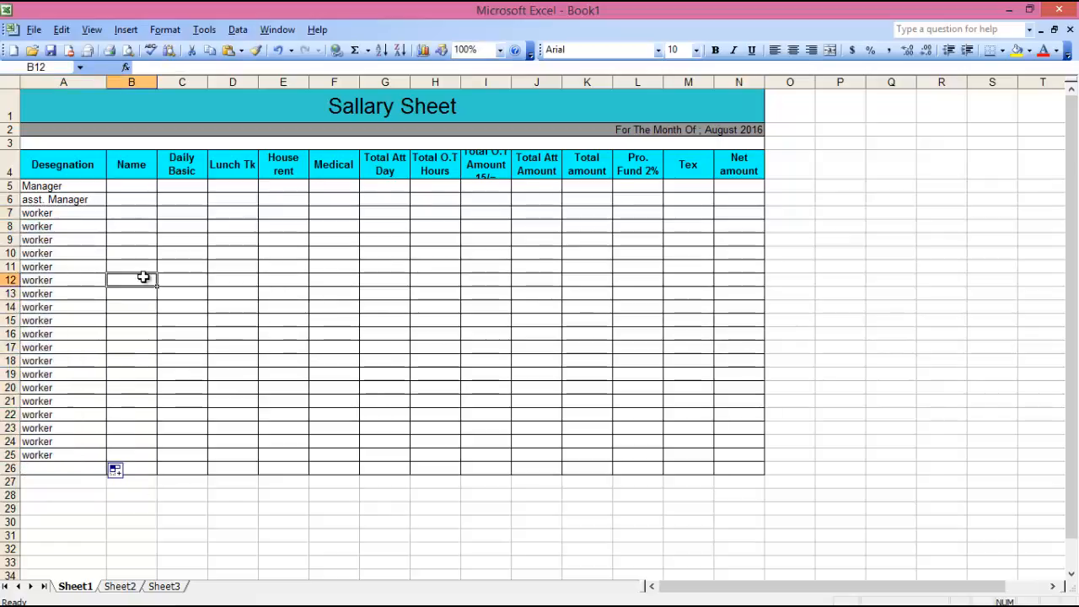
# Enter dotted placeholder names beginning with A, B and c in cells B5, B6 and B7 of the Name column.
pyautogui.click(133, 184)
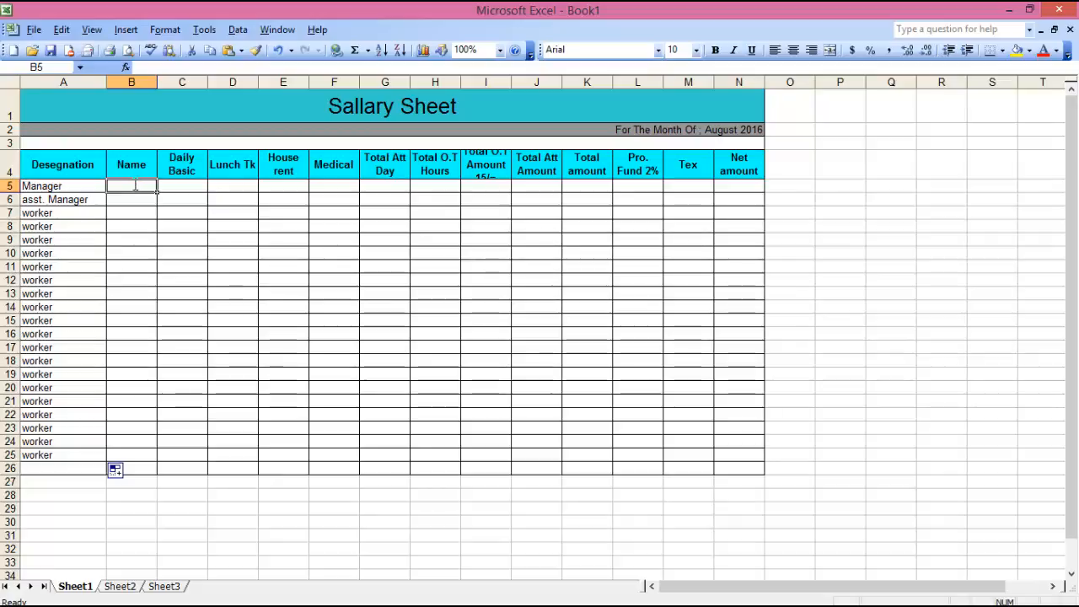
pyautogui.write('A')
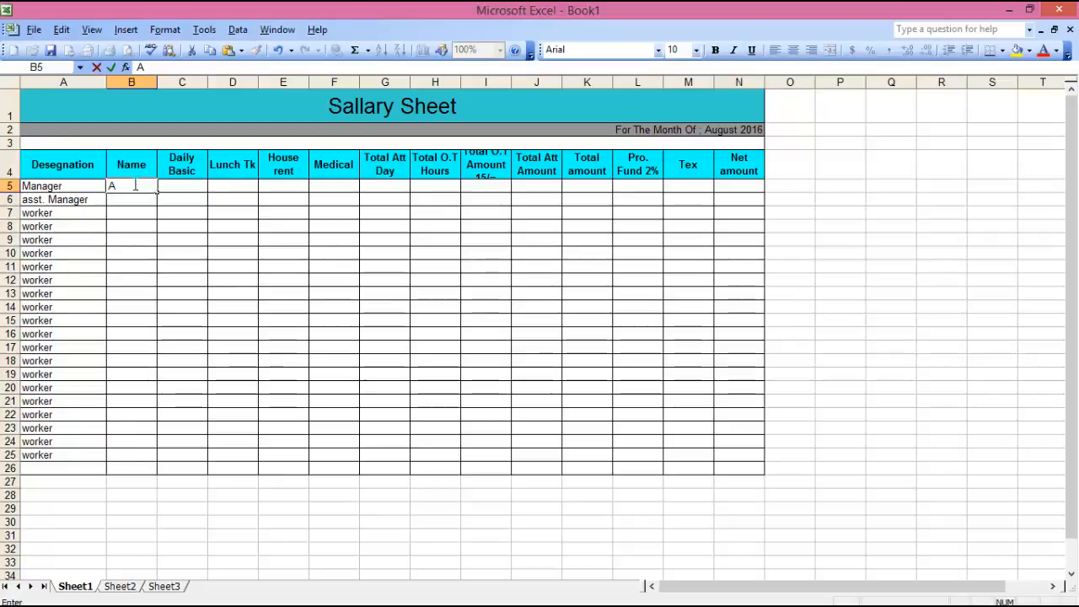
pyautogui.write('........')
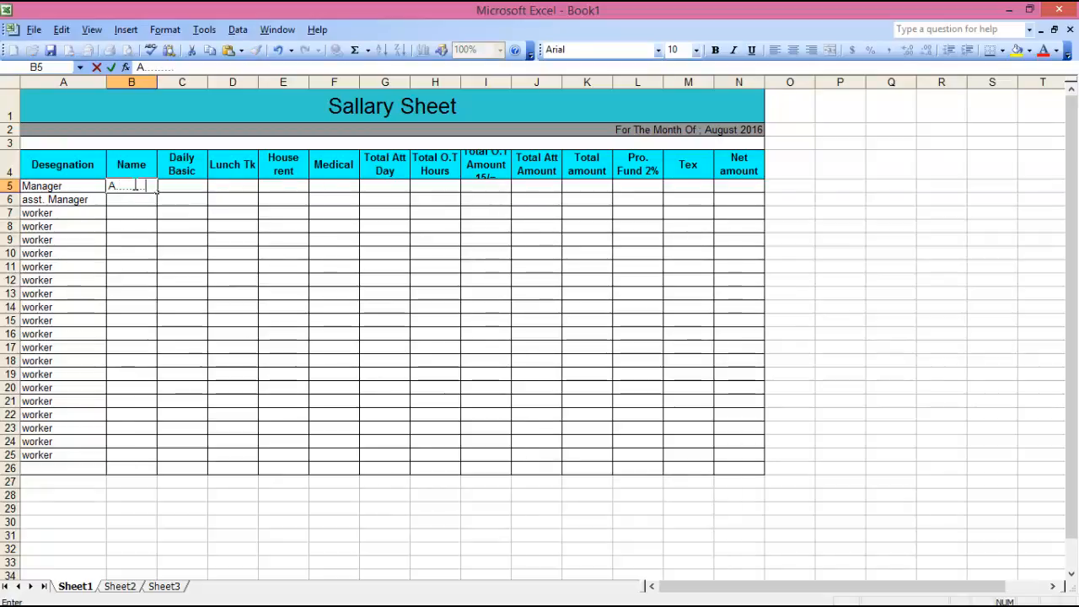
pyautogui.press('Return')
pyautogui.write('B..........')
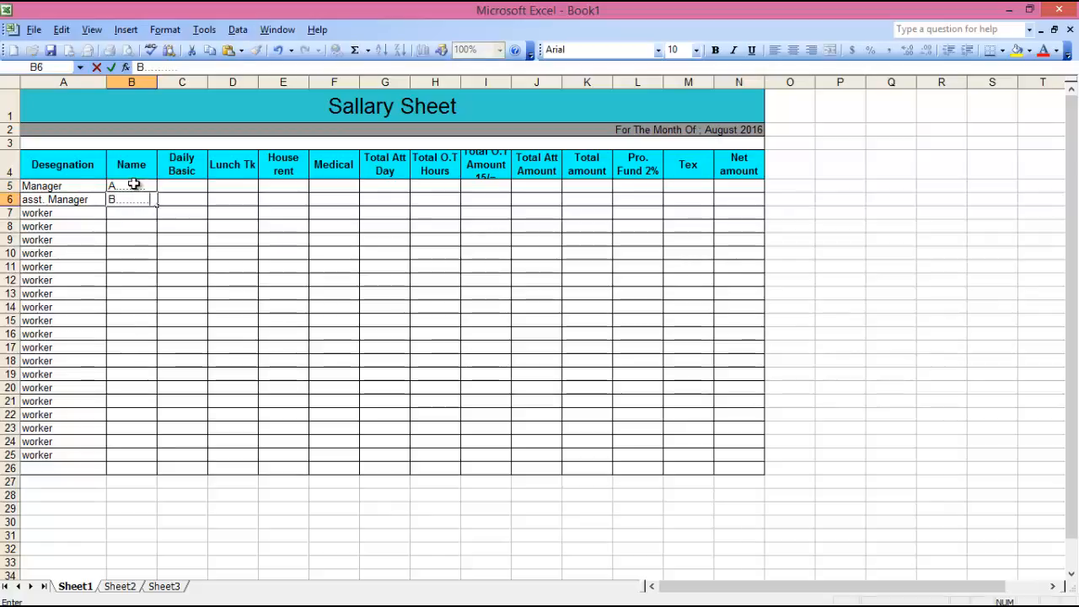
pyautogui.press('Return')
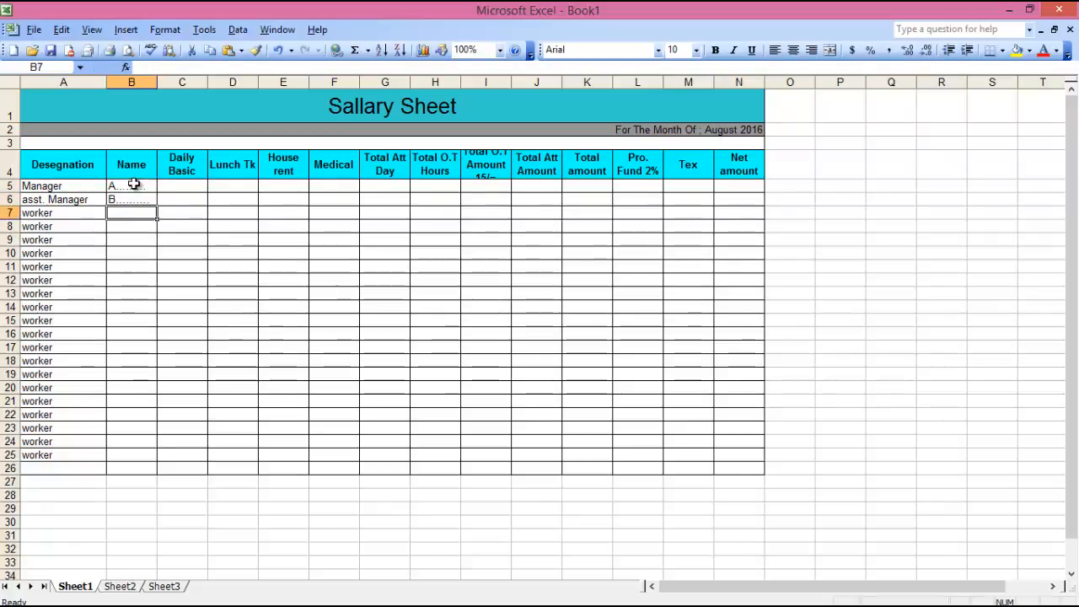
pyautogui.write('c............')
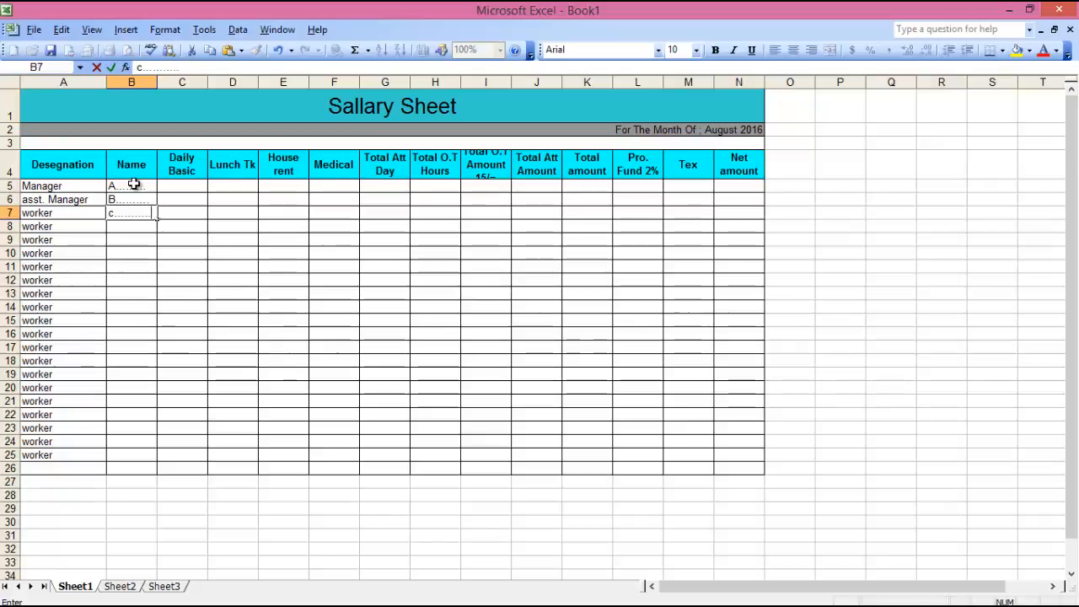
pyautogui.press('Return')
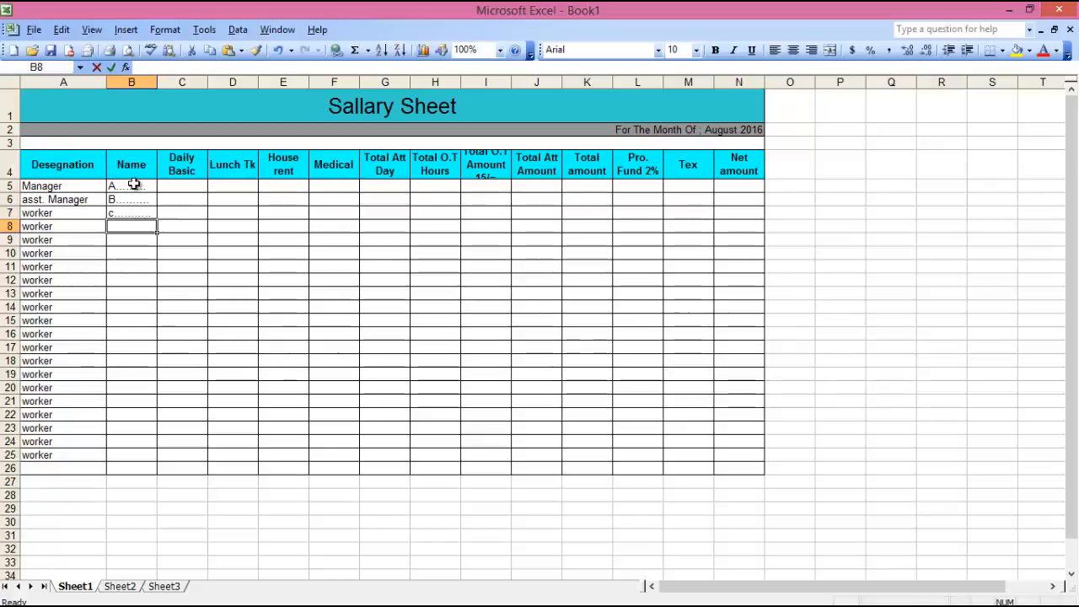
# Enter dotted placeholder names beginning with D, E and F in cells B8, B9 and B10.
pyautogui.write('D...')
pyautogui.press('capslock')
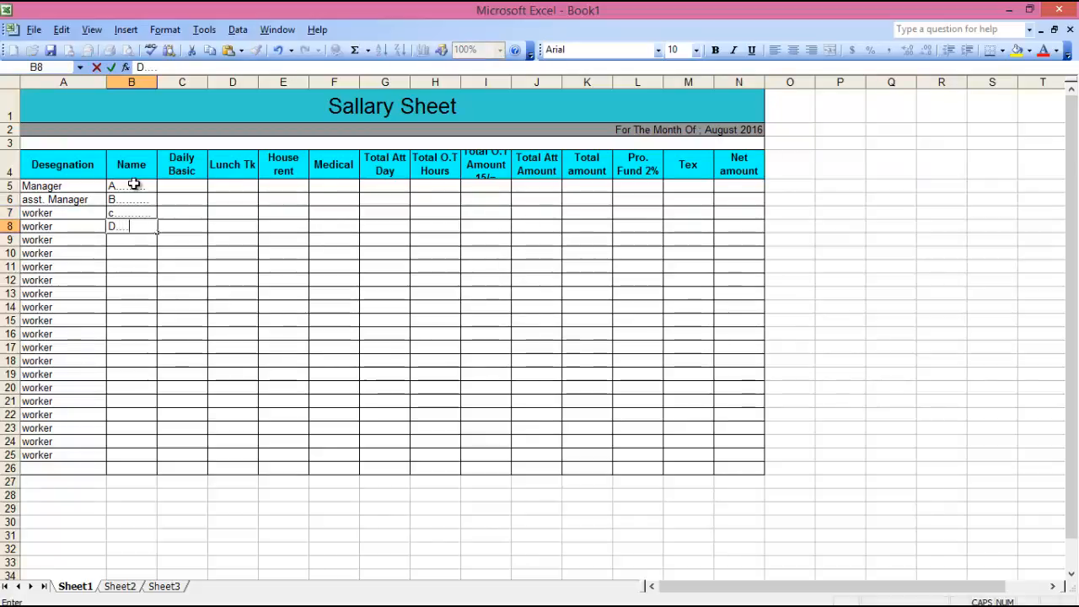
pyautogui.write('......')
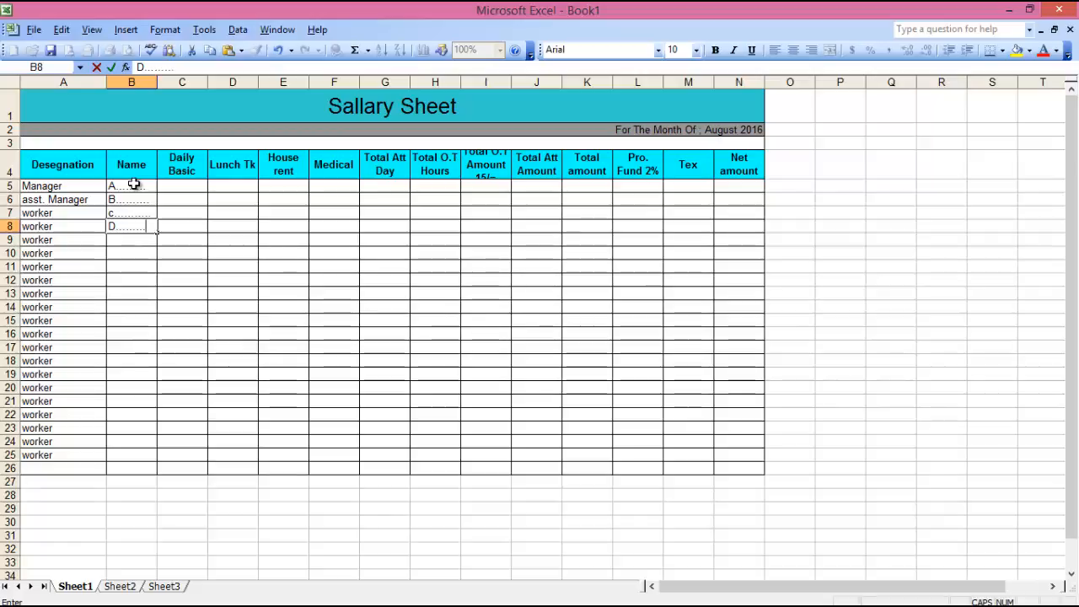
pyautogui.press('Return')
pyautogui.write('E')
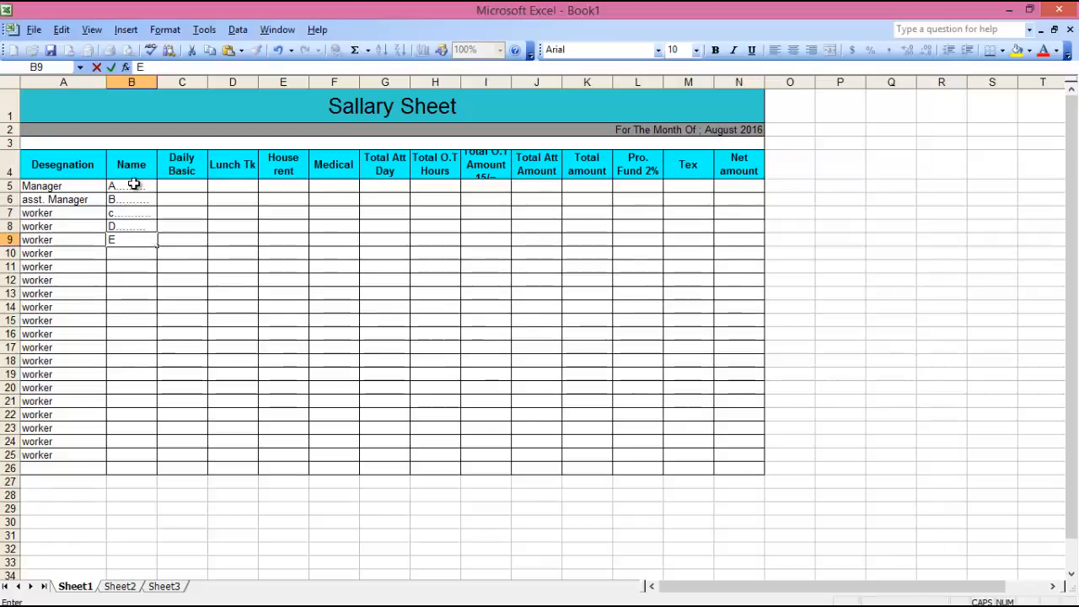
pyautogui.write('........')
pyautogui.press('Return')
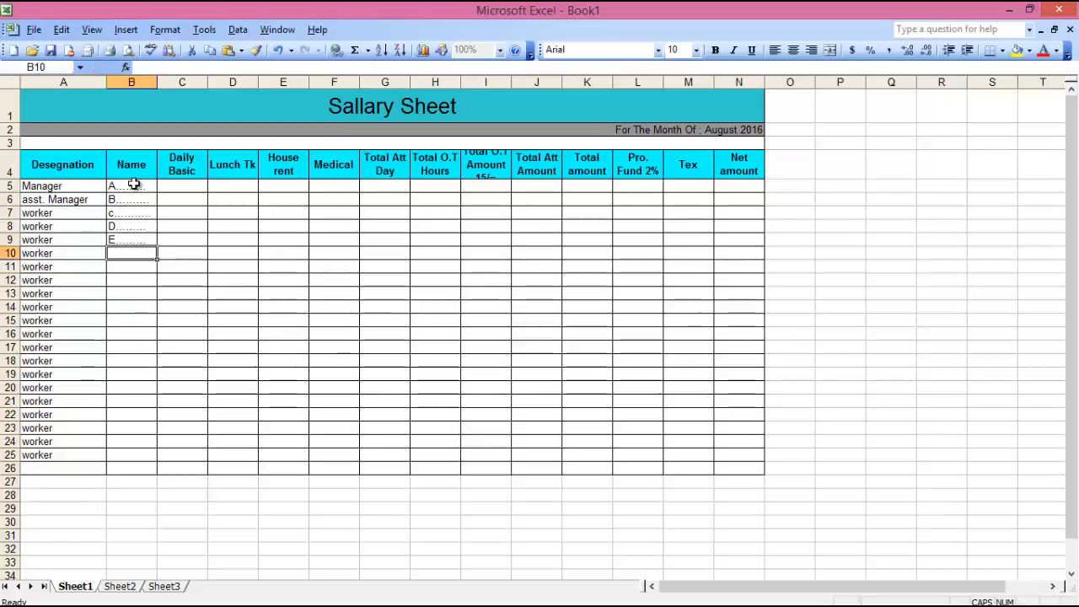
pyautogui.write('F..........')
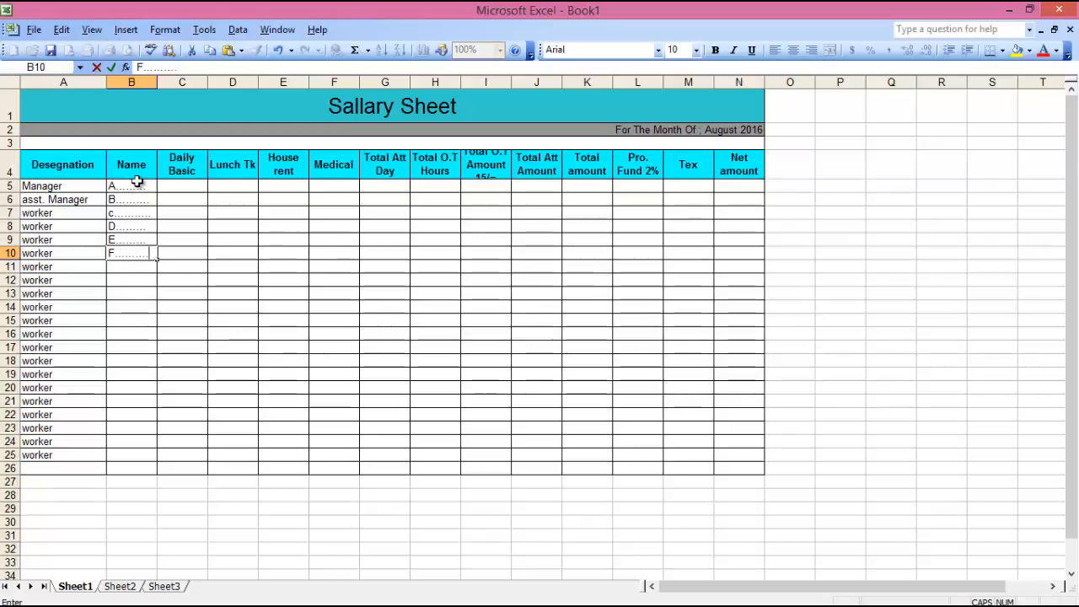
# Enter the Daily Basic amounts 500 in cell C5 and 450 in cell C7.
pyautogui.click(188, 184)
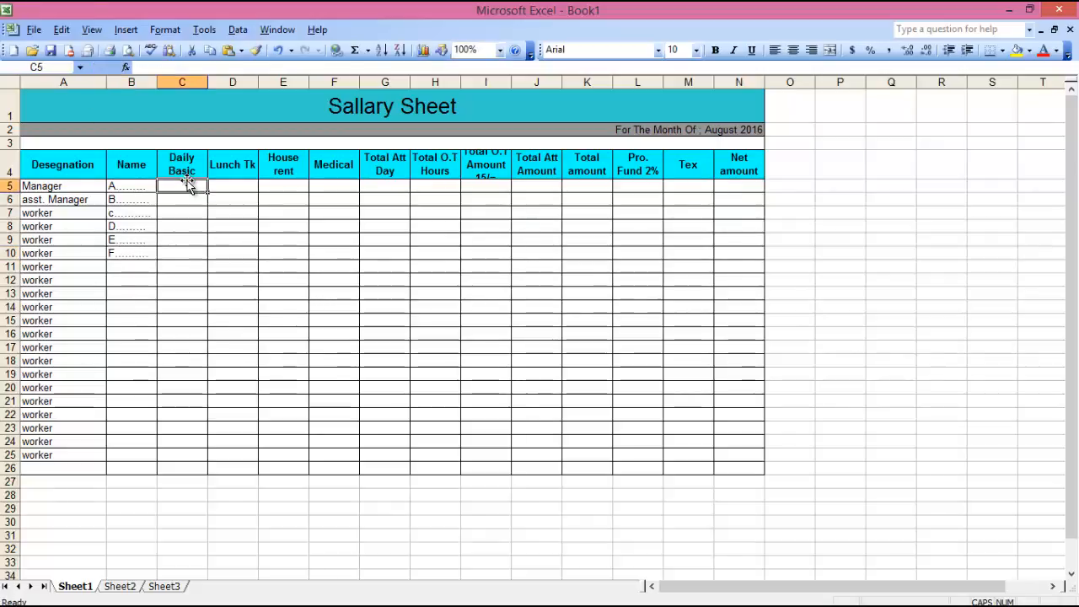
pyautogui.write('5')
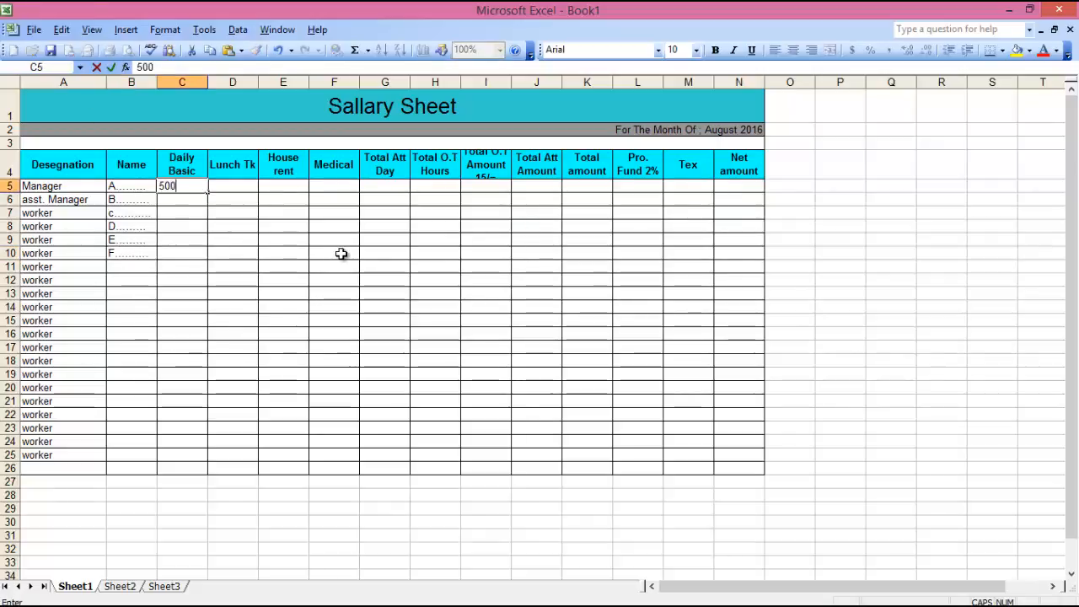
pyautogui.write('00')
pyautogui.click(187, 211)
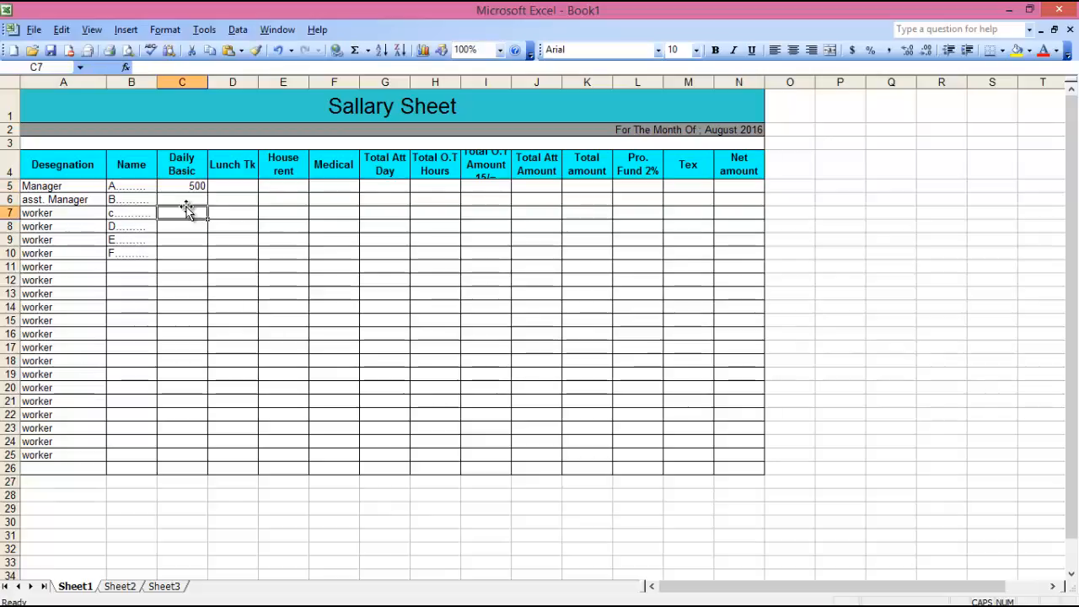
pyautogui.write('45')
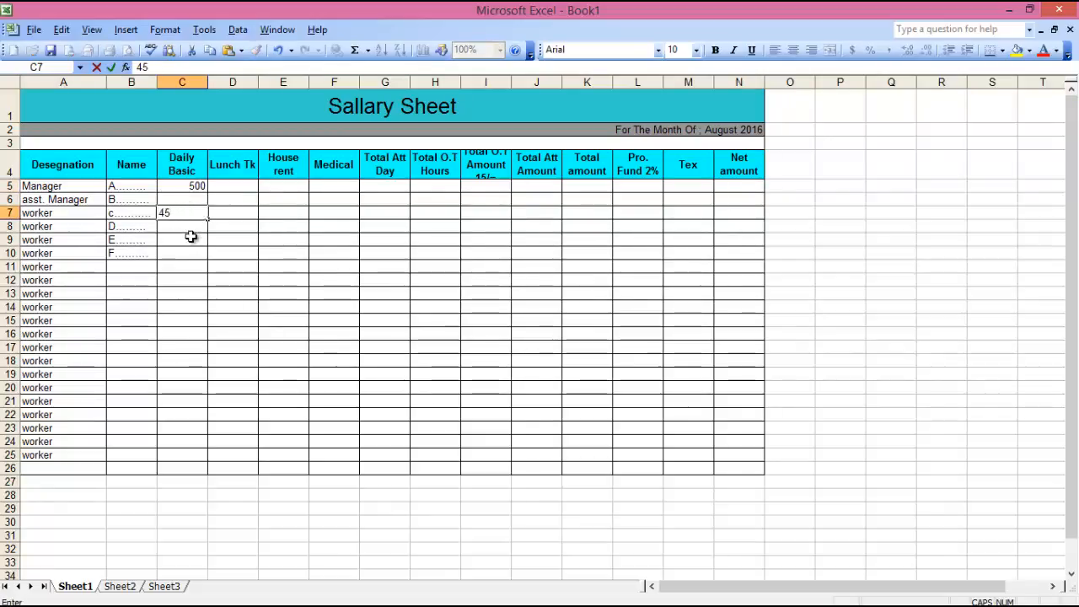
pyautogui.write('40')
# Enter 350 as the Daily Basic in cell C8 and fill it down through C26.
pyautogui.click(184, 228)
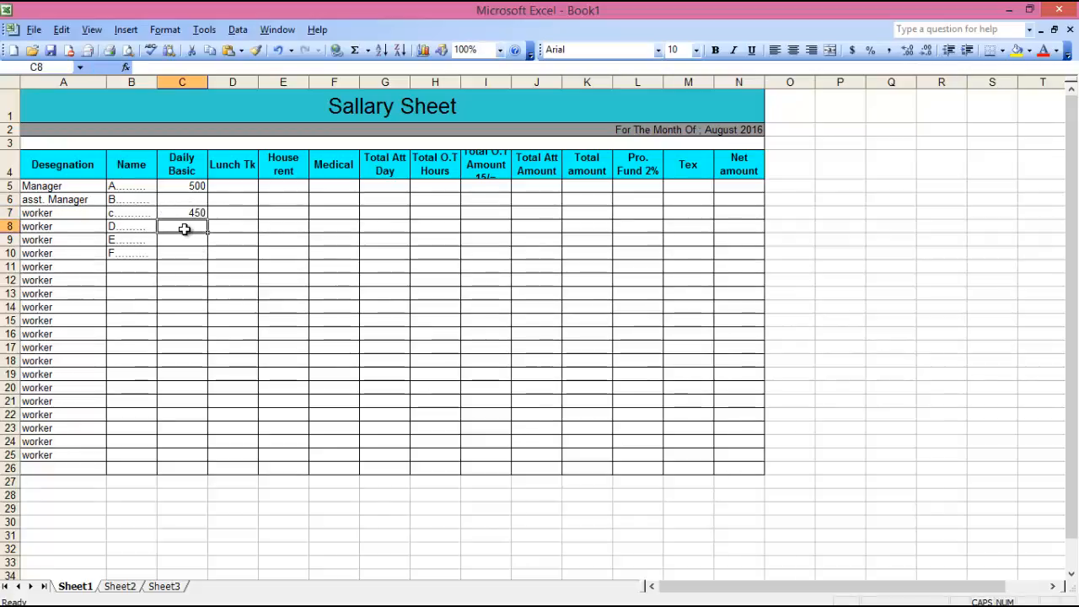
pyautogui.write('350')
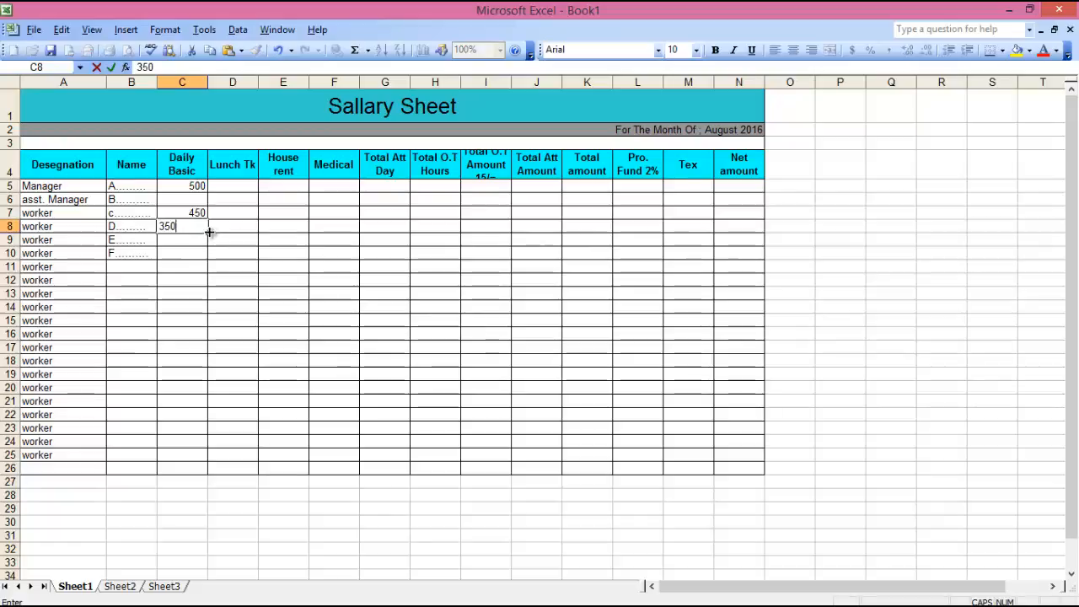
pyautogui.moveTo(210, 231); pyautogui.dragTo(196, 469)
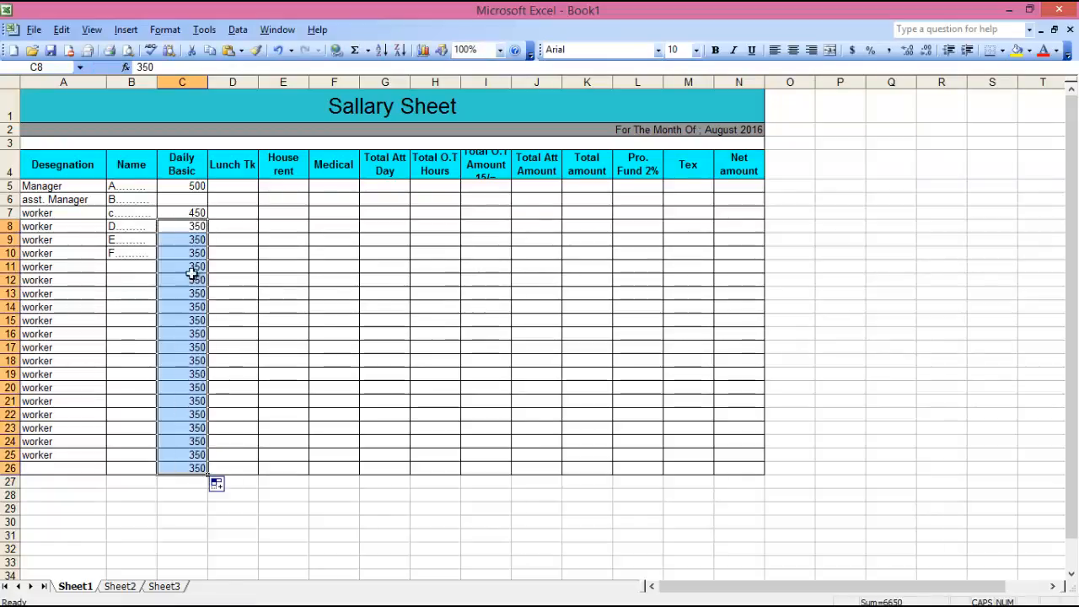
pyautogui.click(232, 184)
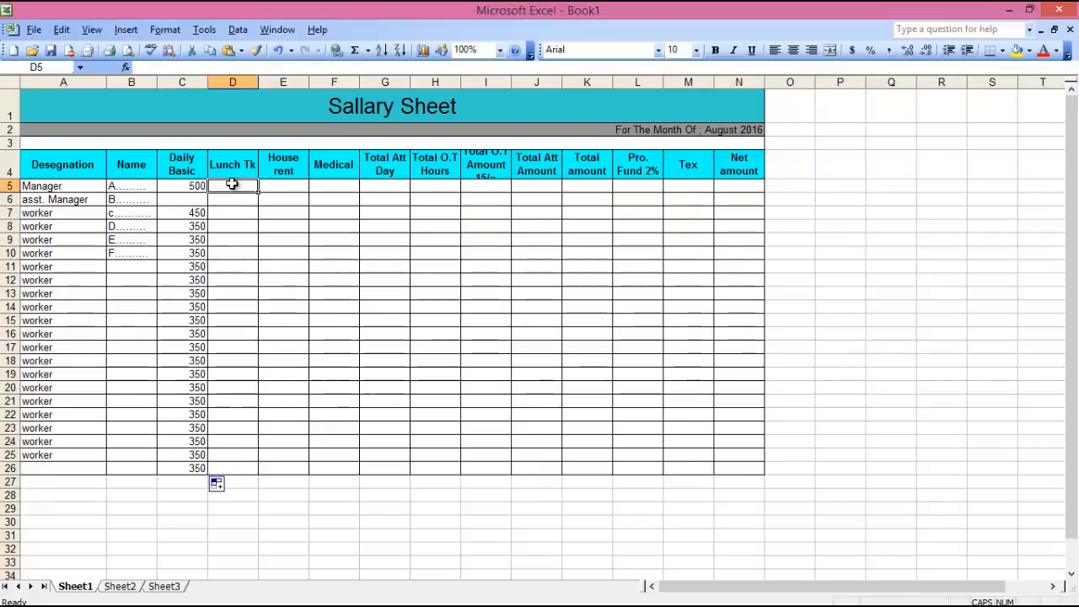
pyautogui.click(387, 185)
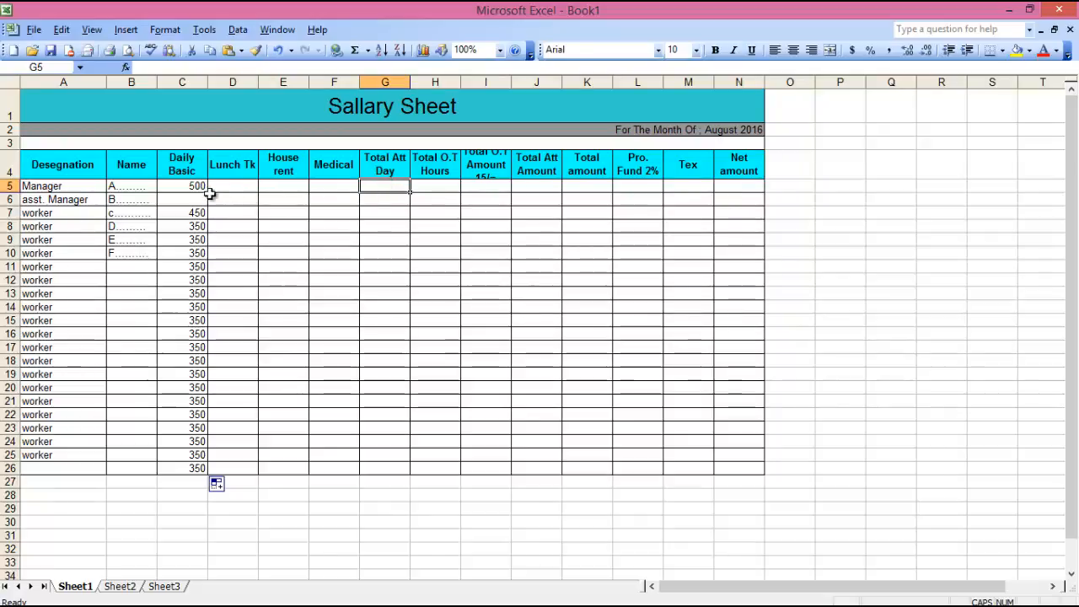
# Set the Daily Basic to 450 for the asst. Manager in C6 and to 350 for the first worker in C7.
pyautogui.click(180, 201)
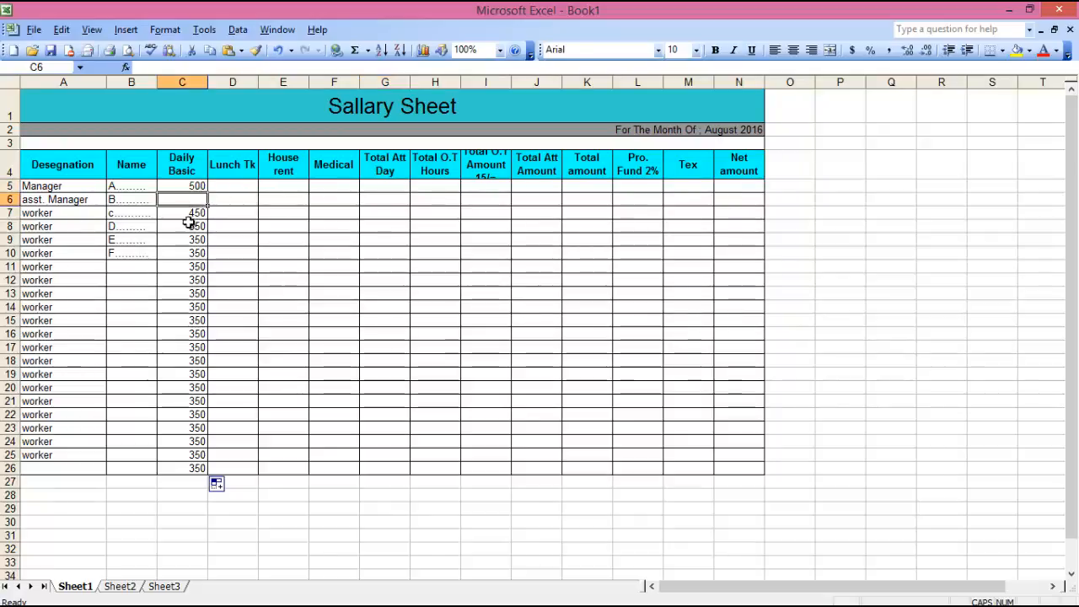
pyautogui.click(196, 214)
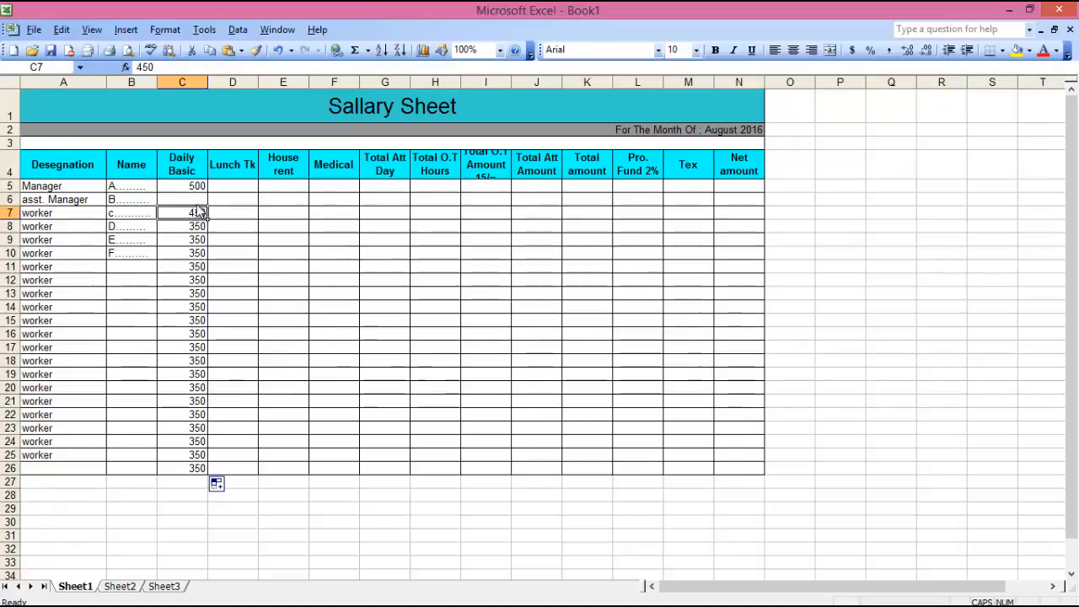
pyautogui.click(198, 199)
pyautogui.write('450')
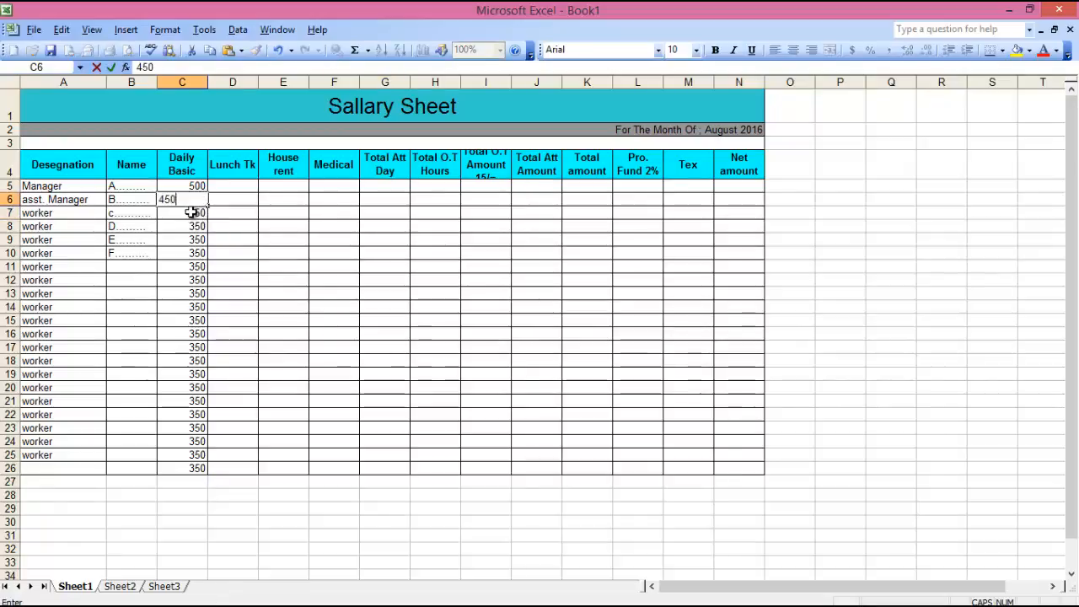
pyautogui.click(193, 213)
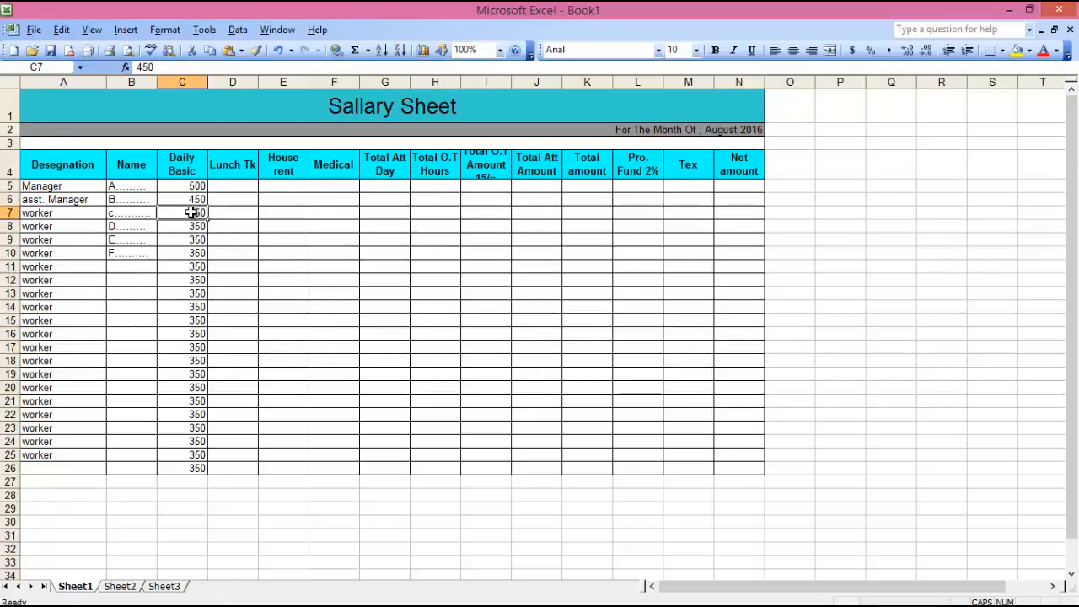
pyautogui.write('350')
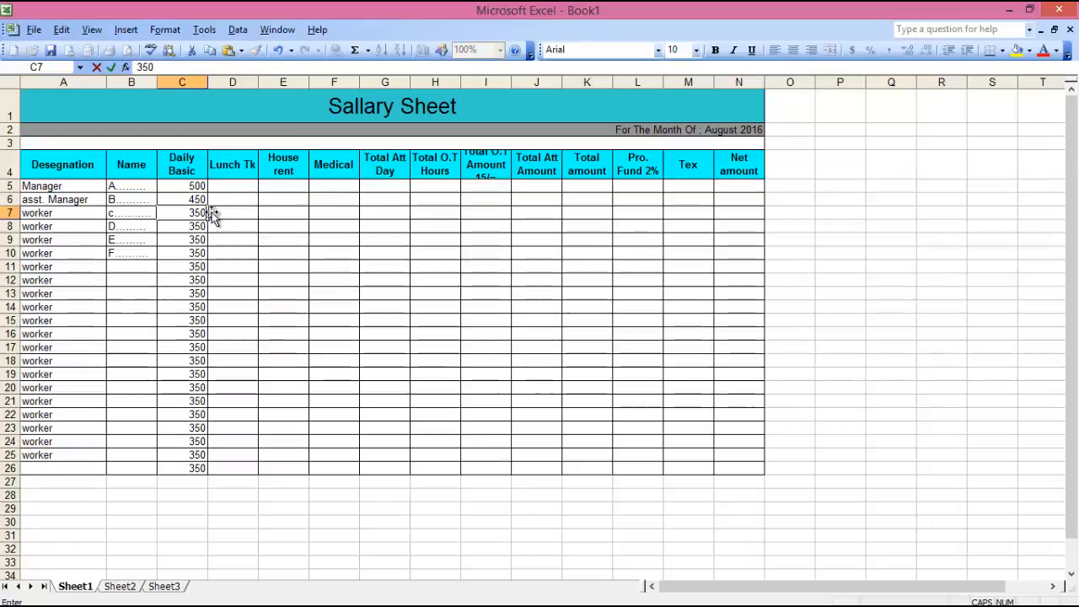
# Enter the Total Att Day values 30 in cell G5 and 29 in cell G6.
pyautogui.click(391, 185)
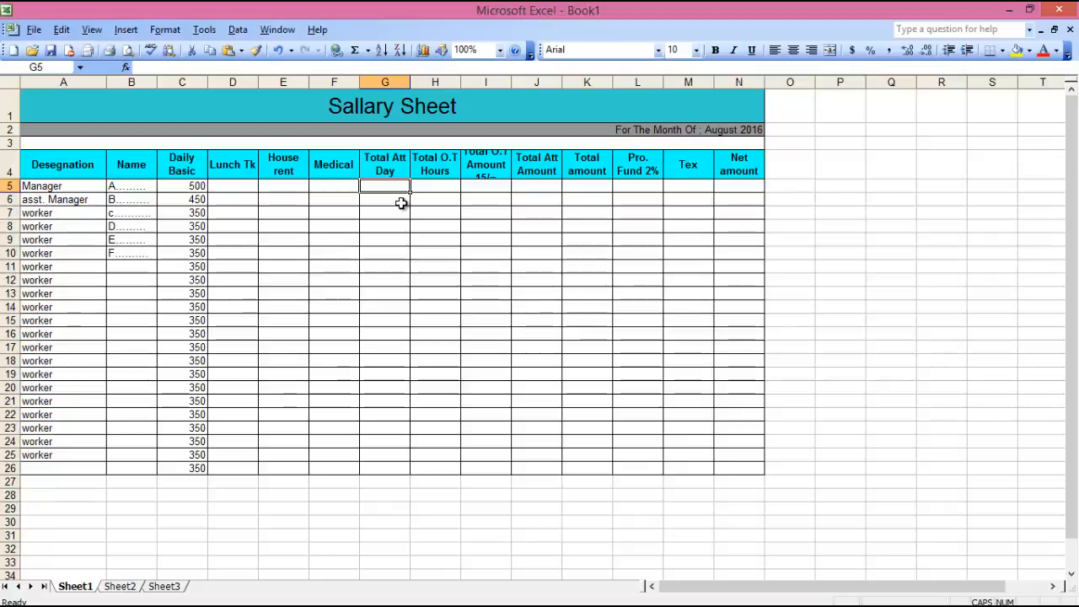
pyautogui.write('30')
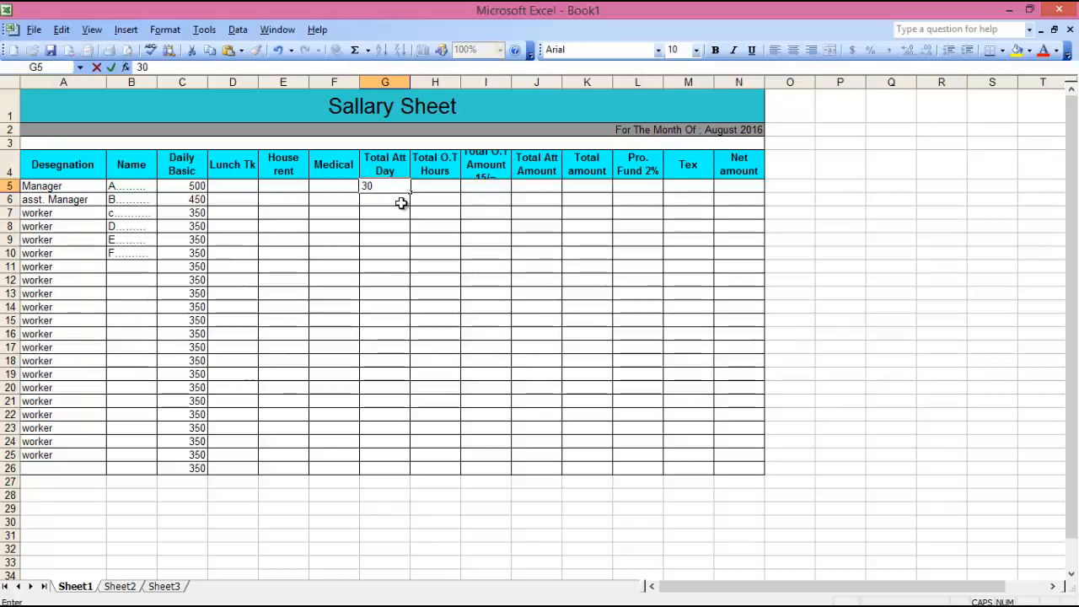
pyautogui.press('Return')
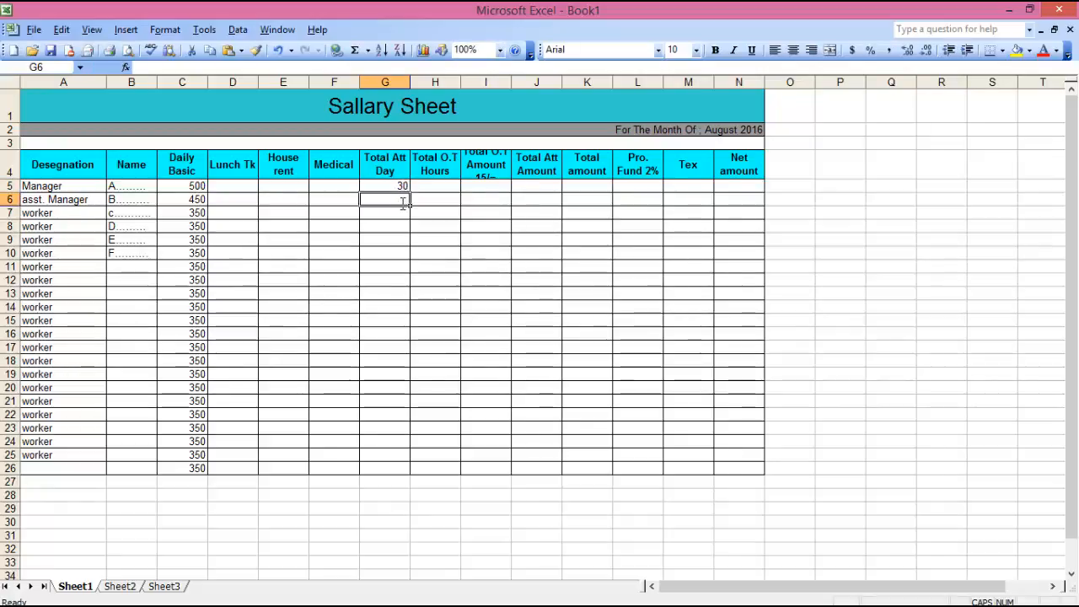
pyautogui.write('28')
pyautogui.press('Return')
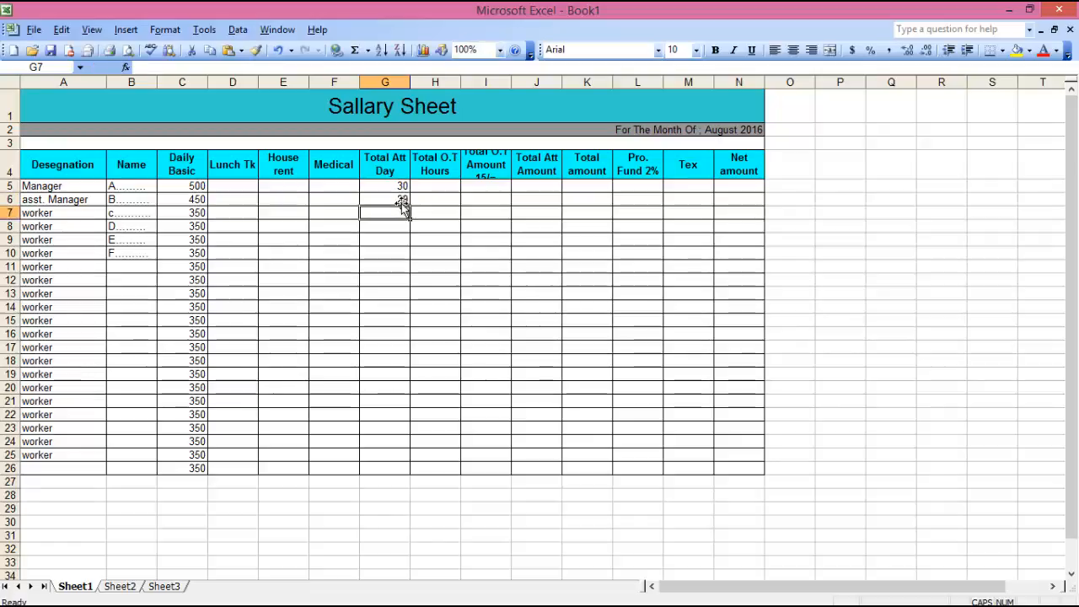
# Enter 30 as the Total Att Day in cell G7 and fill it down through G26.
pyautogui.write('30')
pyautogui.press('Return')
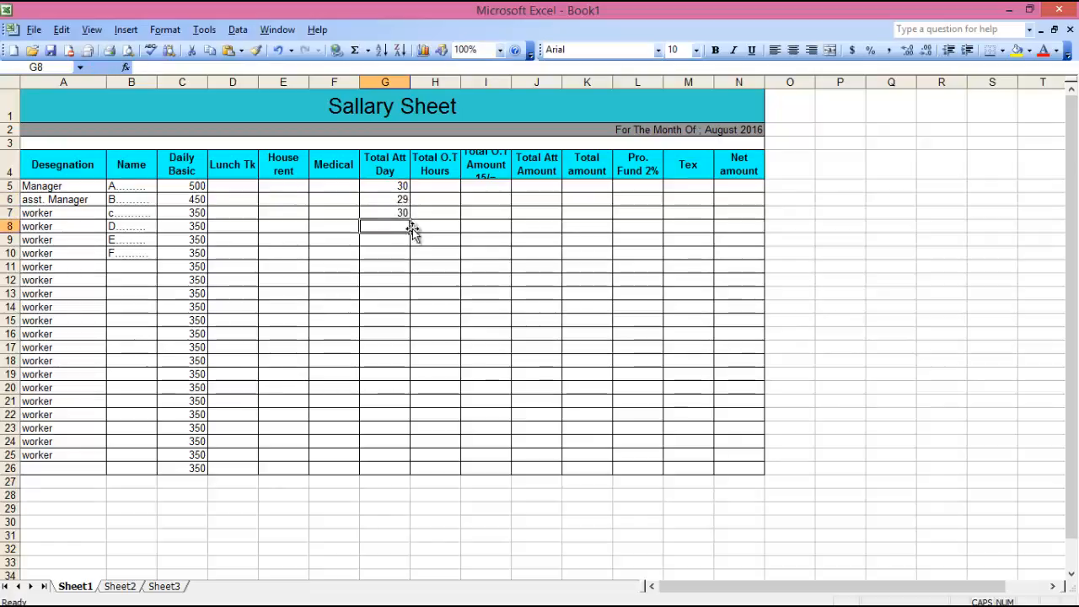
pyautogui.click(409, 213)
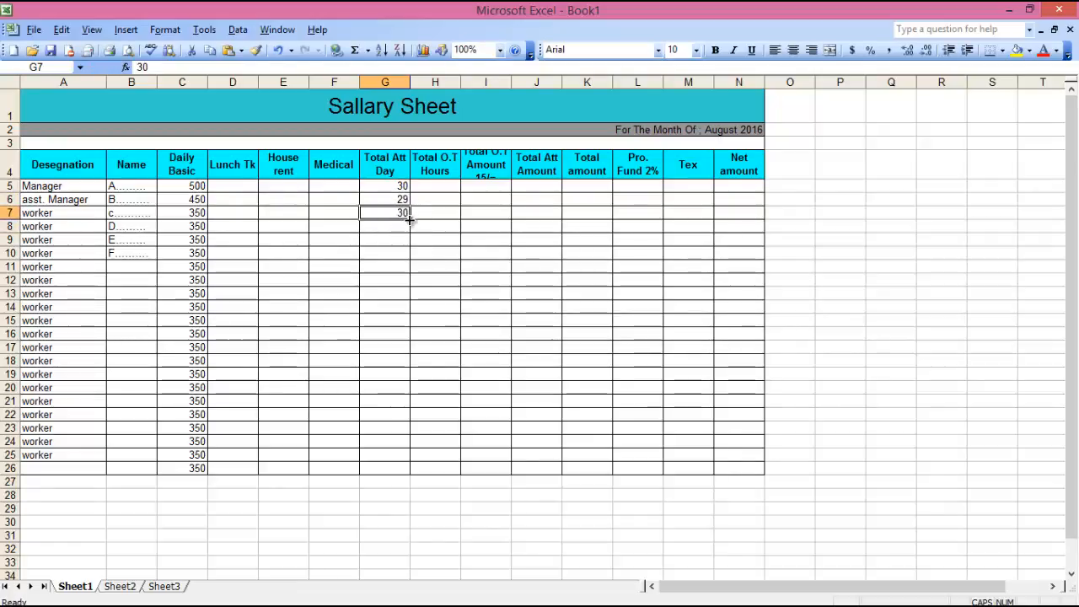
pyautogui.moveTo(409, 218); pyautogui.dragTo(404, 472)
# Widen column I, which holds the Total O.T Amount heading, slightly.
pyautogui.click(433, 184)
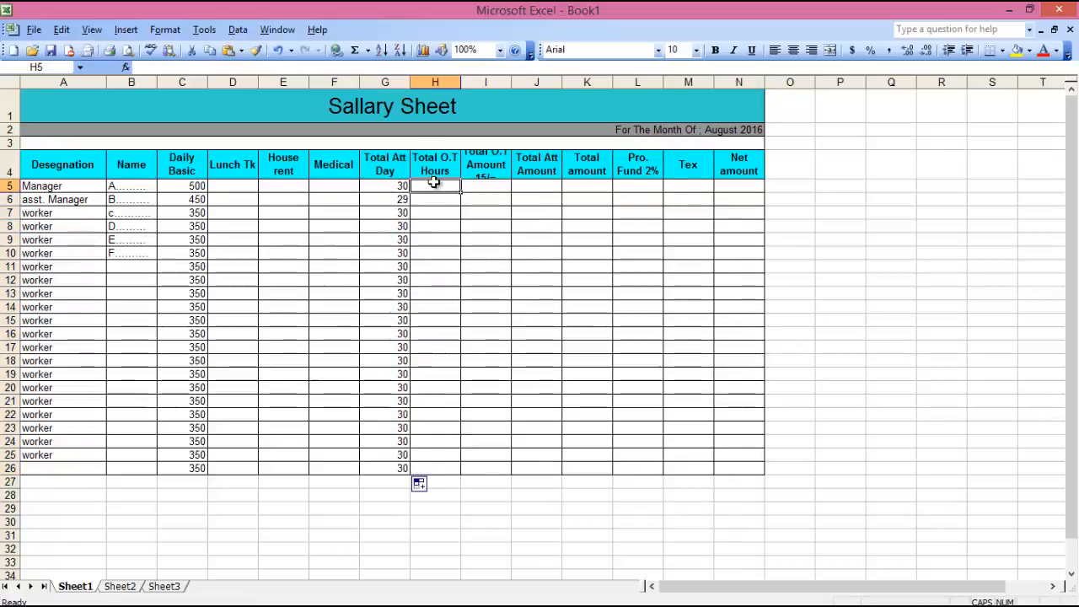
pyautogui.click(487, 170)
pyautogui.click(422, 163)
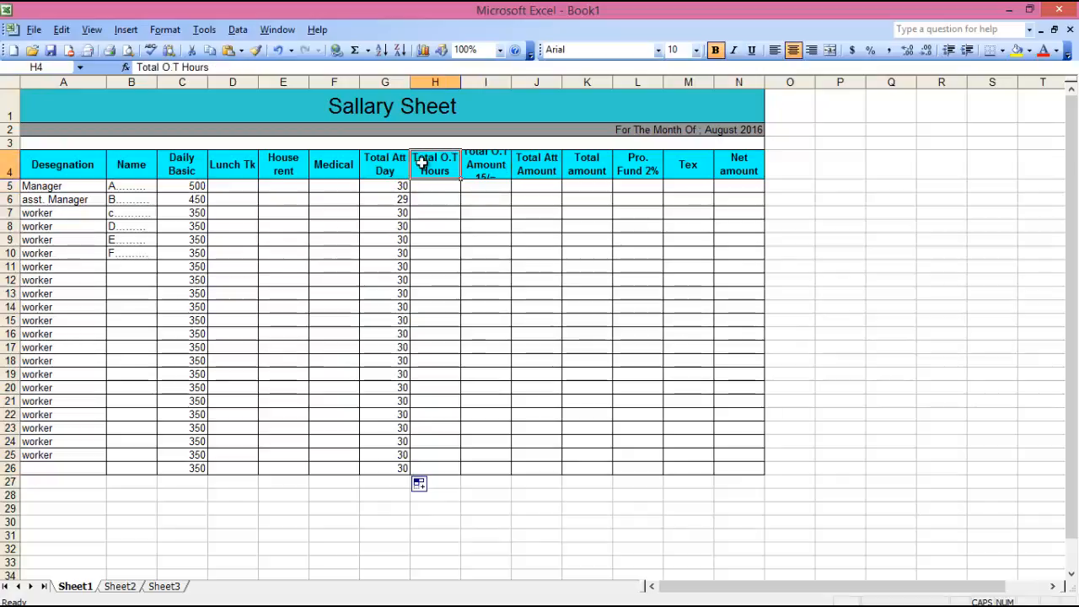
pyautogui.click(424, 188)
pyautogui.moveTo(511, 81); pyautogui.dragTo(518, 84)
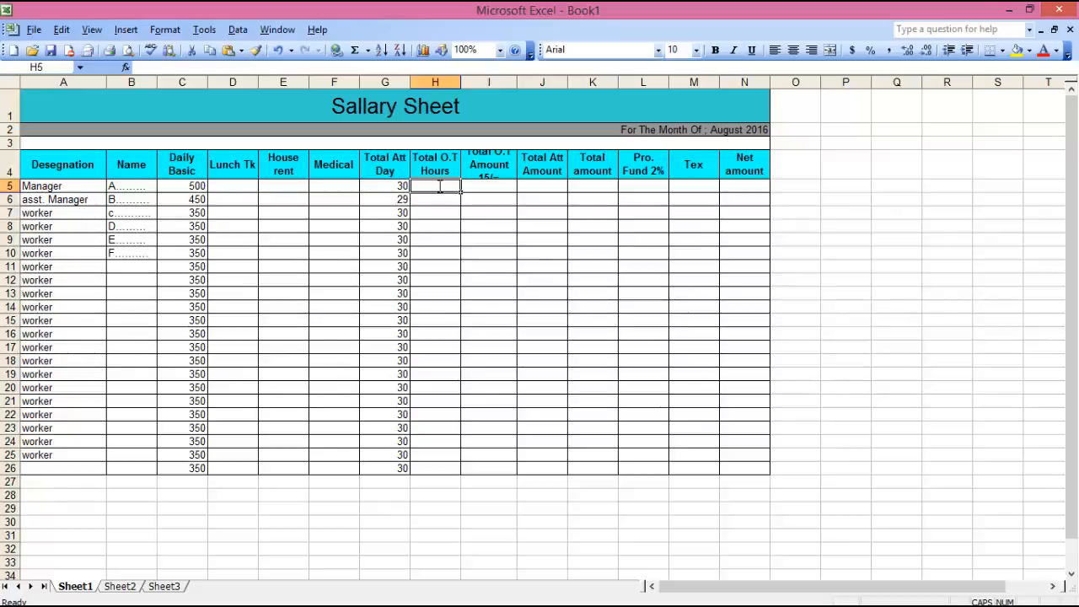
# Enter Total O.T Hours of 50 in H5, 40 in H6 and 30 in H7, filling the 30 down through H26.
pyautogui.write('50')
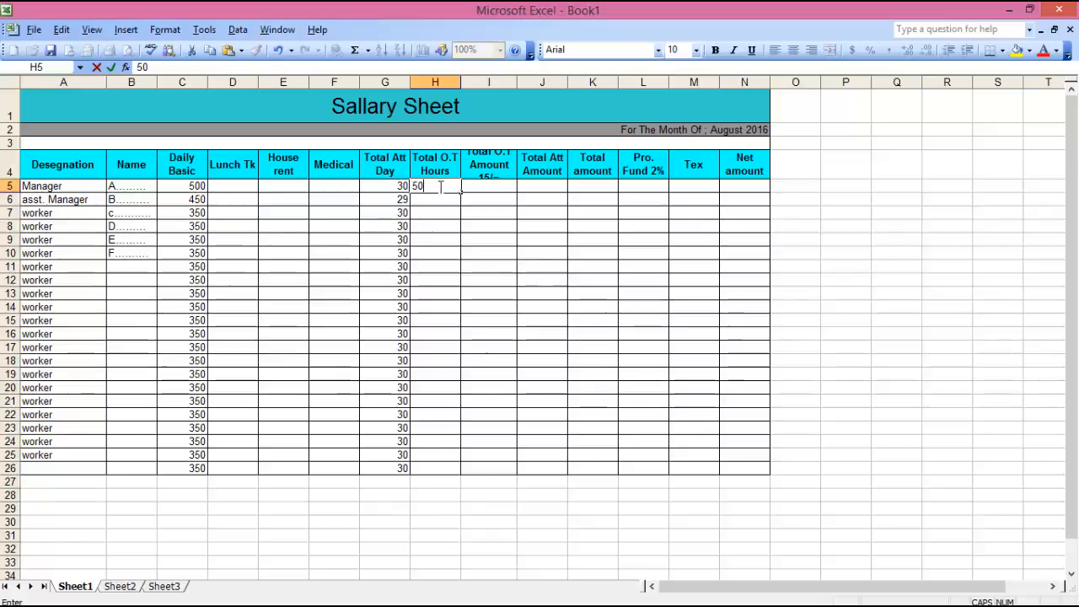
pyautogui.click(445, 197)
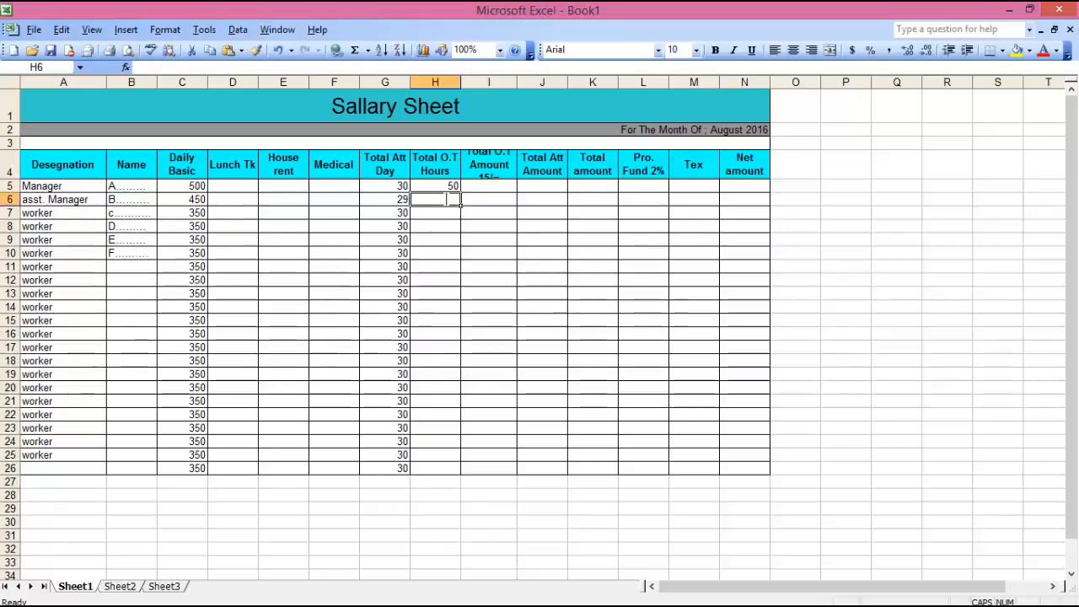
pyautogui.write('40')
pyautogui.press('Return')
pyautogui.write('30')
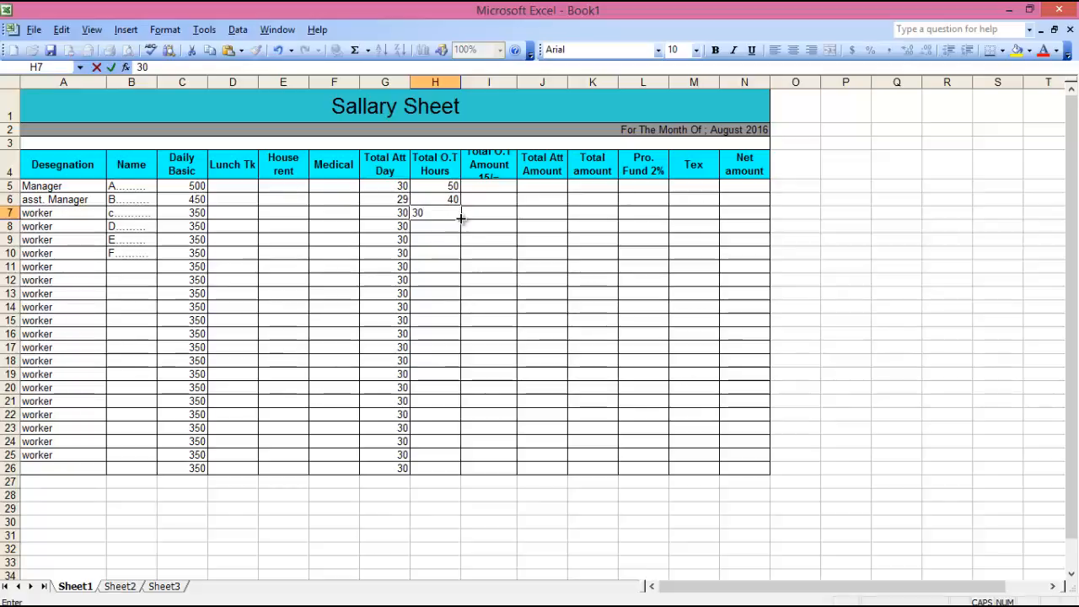
pyautogui.moveTo(461, 228); pyautogui.dragTo(461, 470)
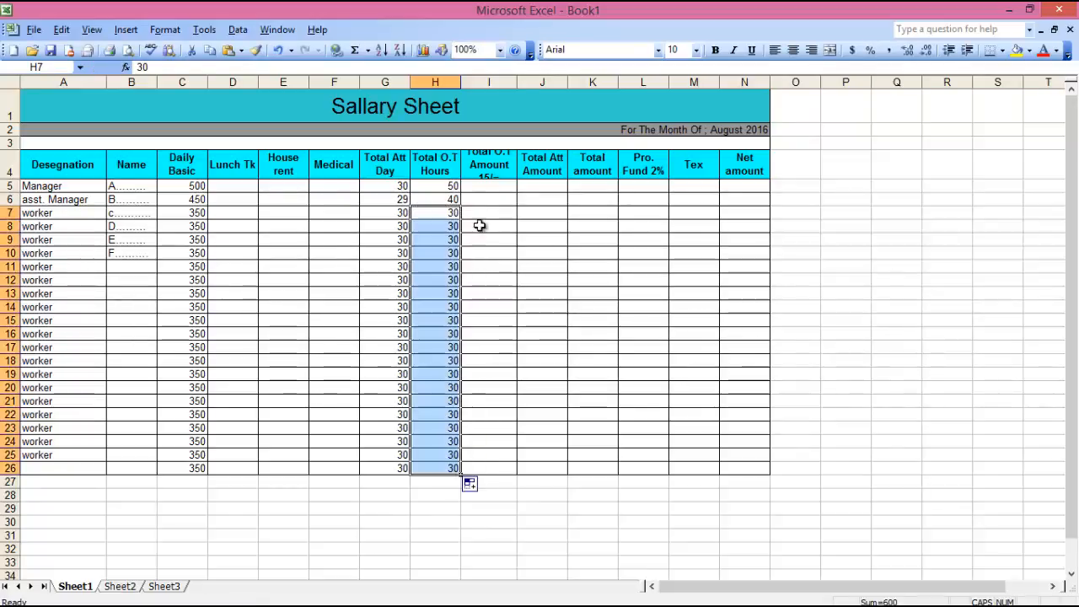
# Calculate the Total Att Amount in J5 with =C5*G5 and fill the formula down through J26.
pyautogui.click(490, 184)
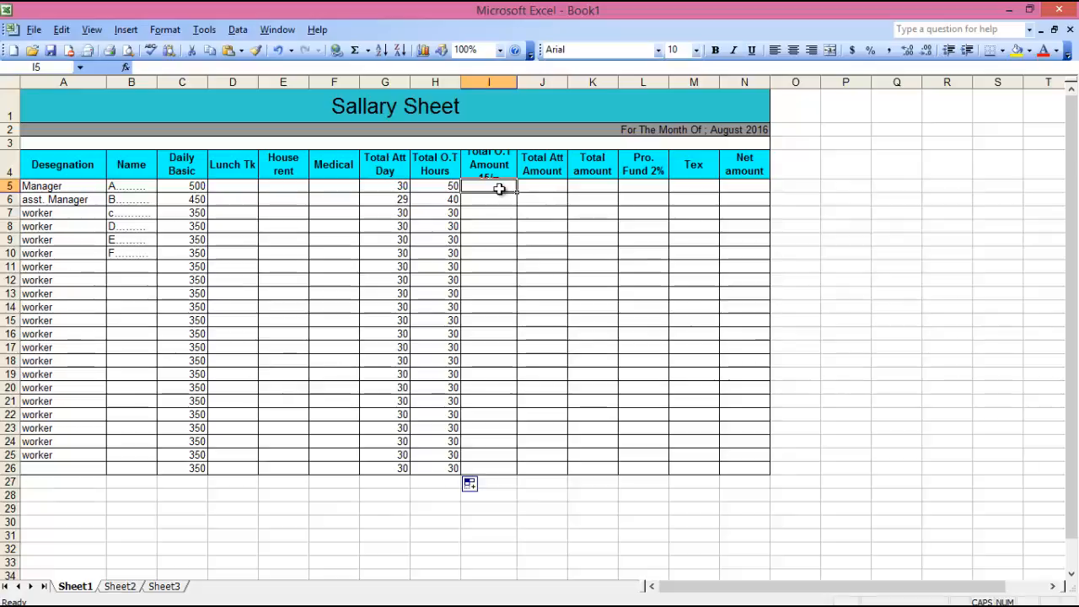
pyautogui.click(552, 190)
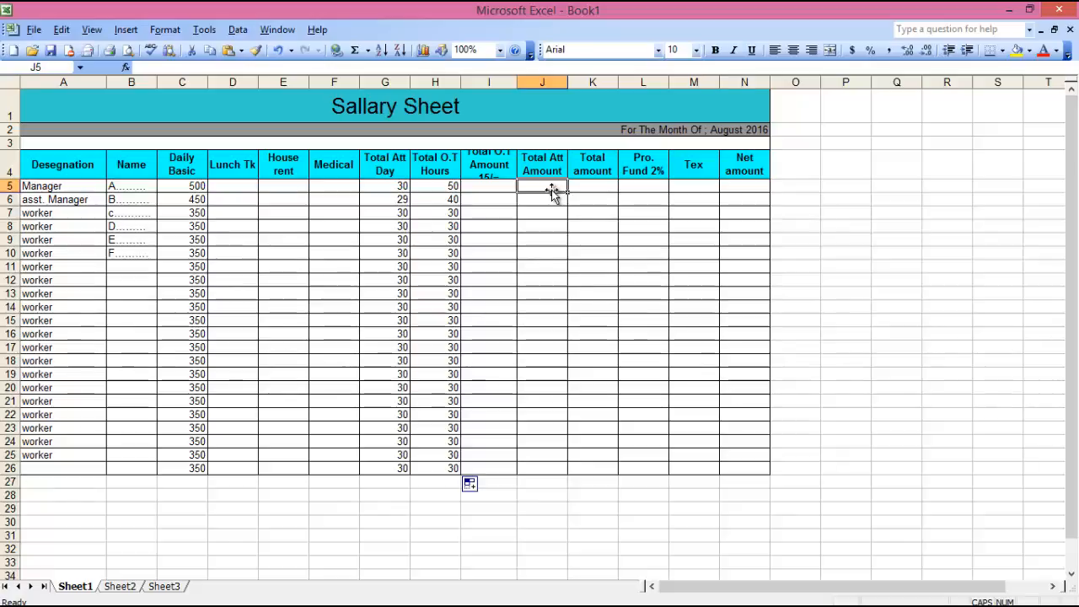
pyautogui.write('=')
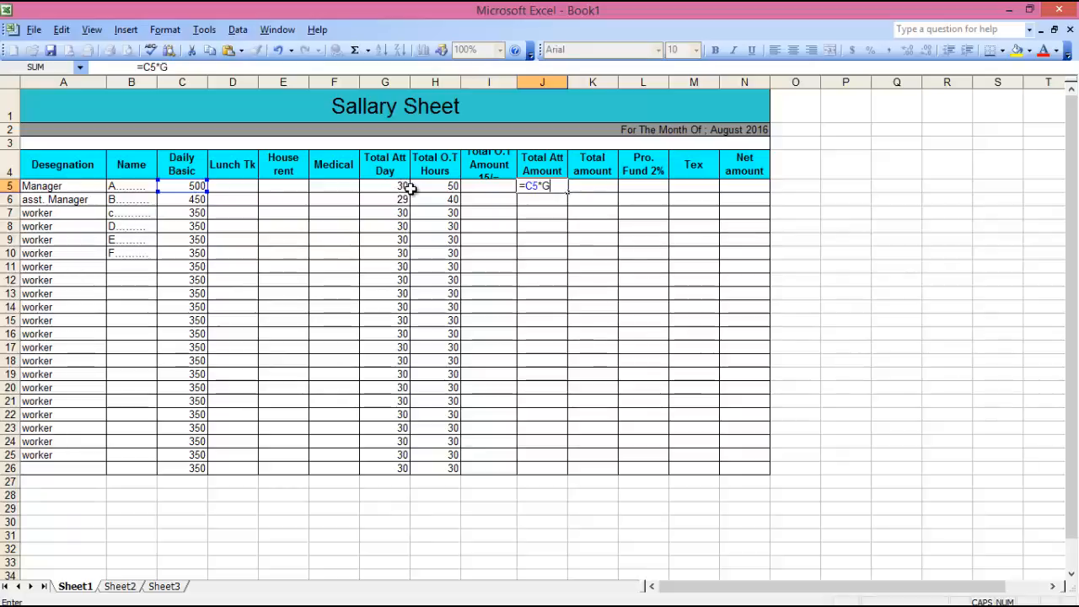
pyautogui.write('5')
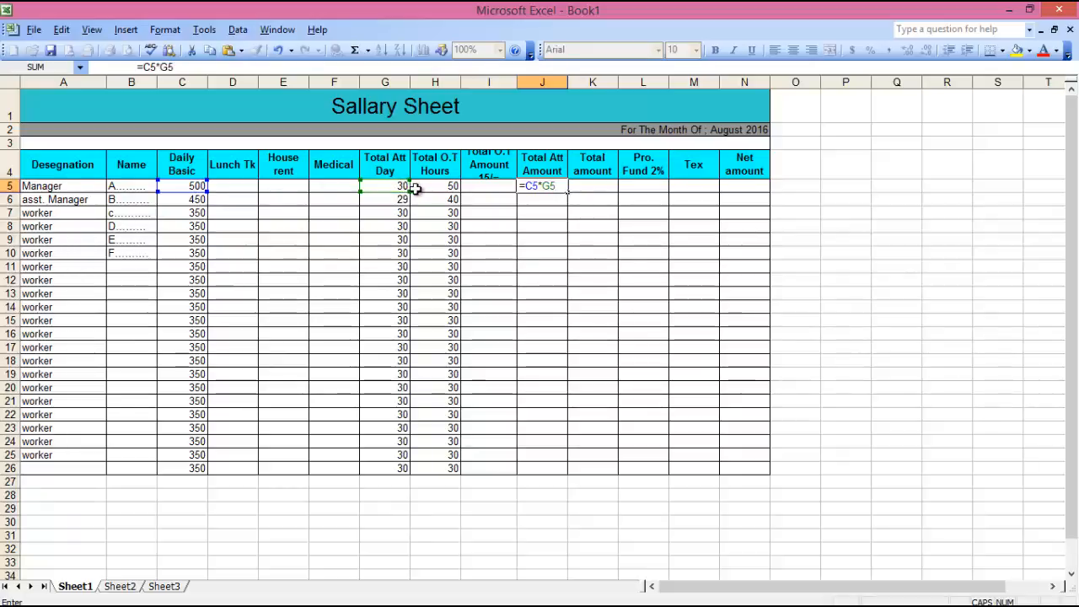
pyautogui.press('Return')
pyautogui.click(557, 186)
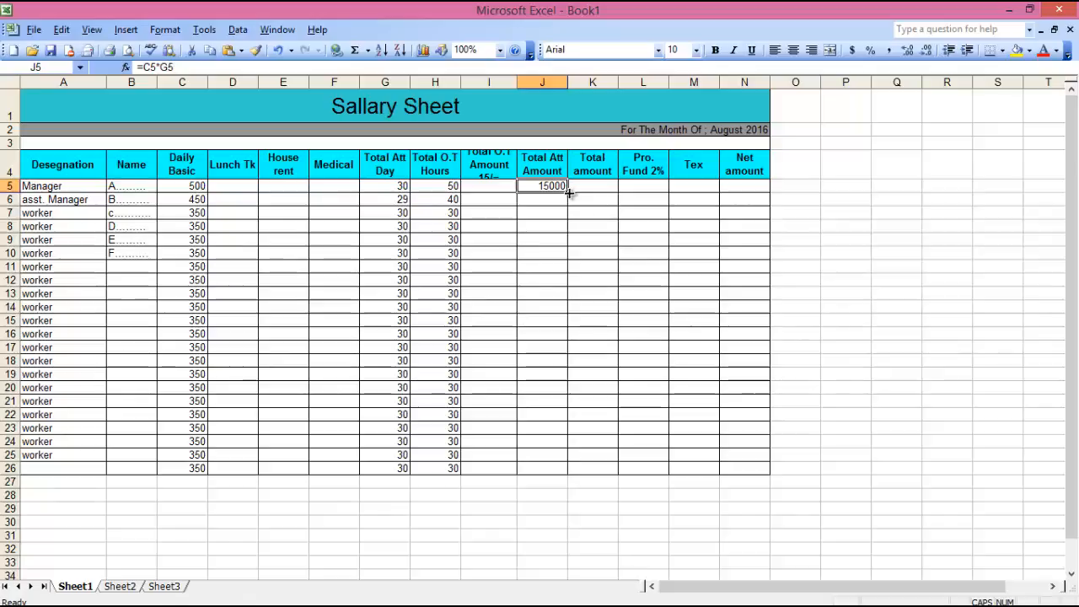
pyautogui.moveTo(570, 192); pyautogui.dragTo(552, 465)
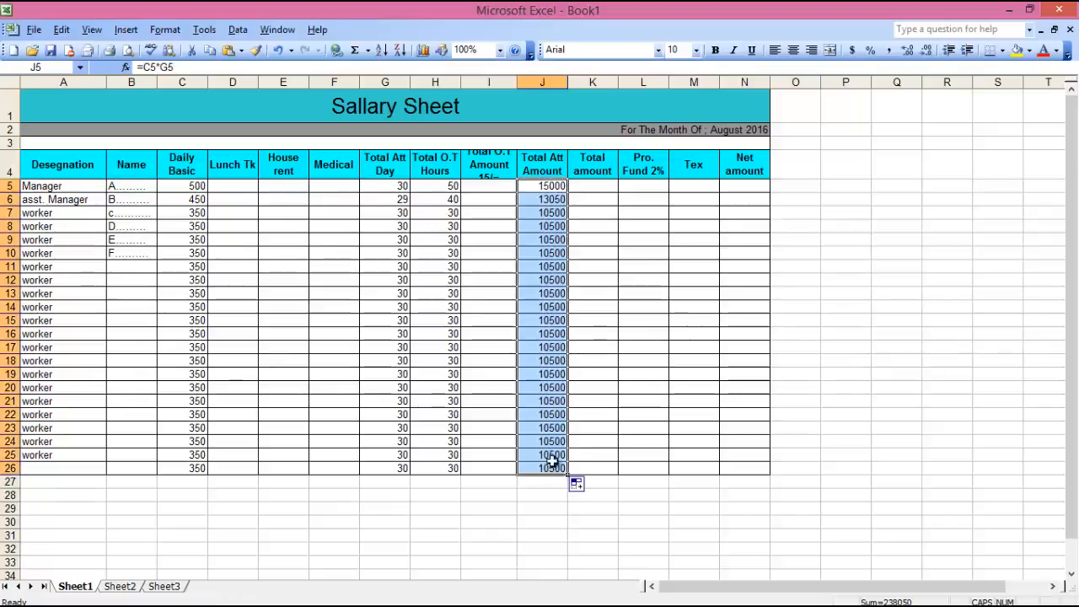
pyautogui.click(548, 186)
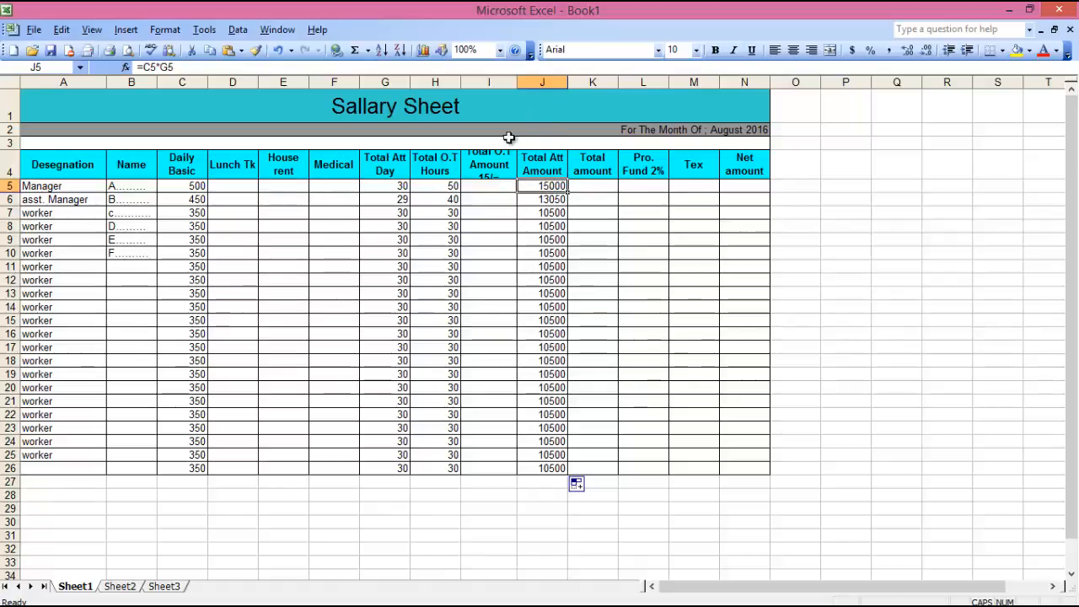
# Calculate Lunch Tk in D5 with =J5*5% and fill the formula down through D26.
pyautogui.click(238, 187)
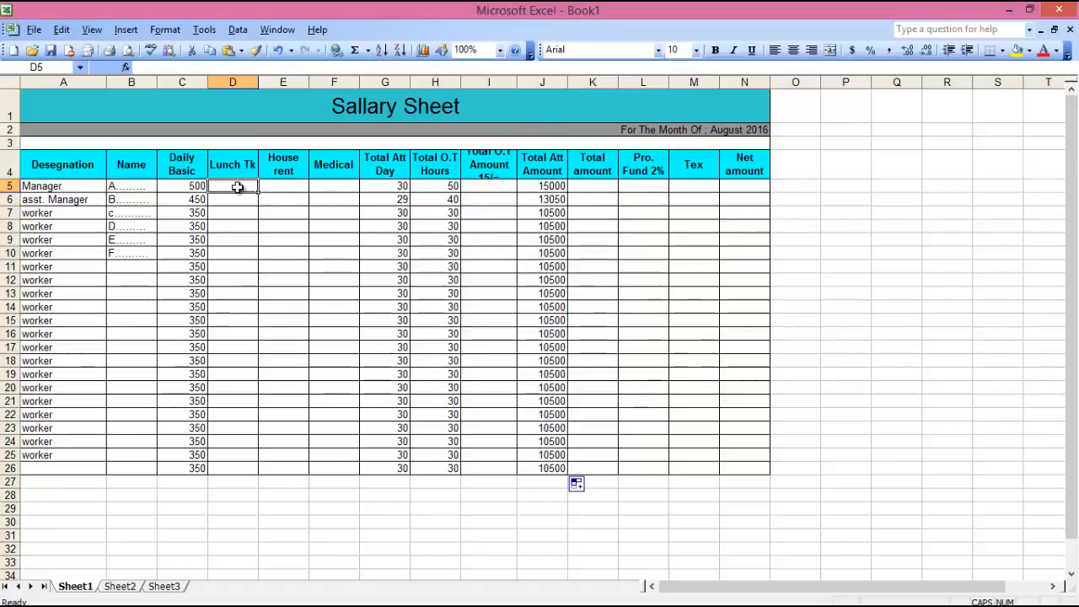
pyautogui.write('=')
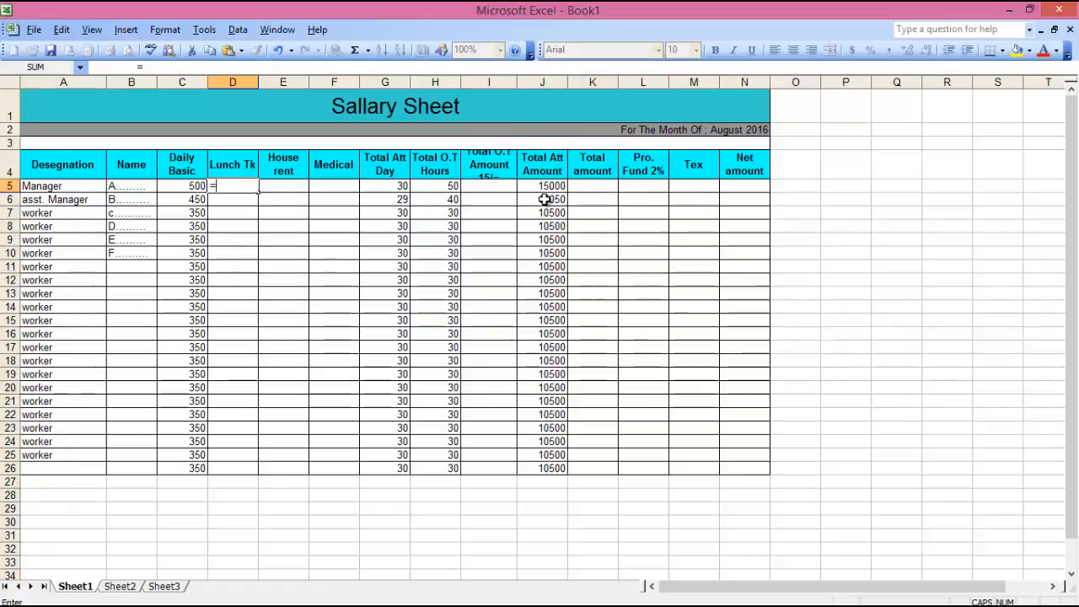
pyautogui.write('J5')
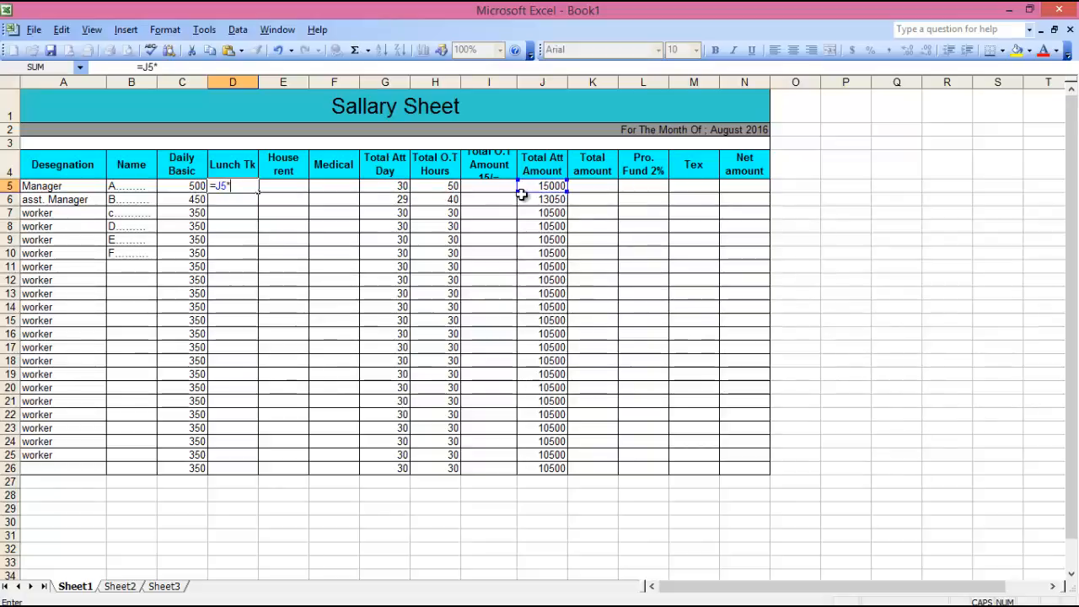
pyautogui.write('*5')
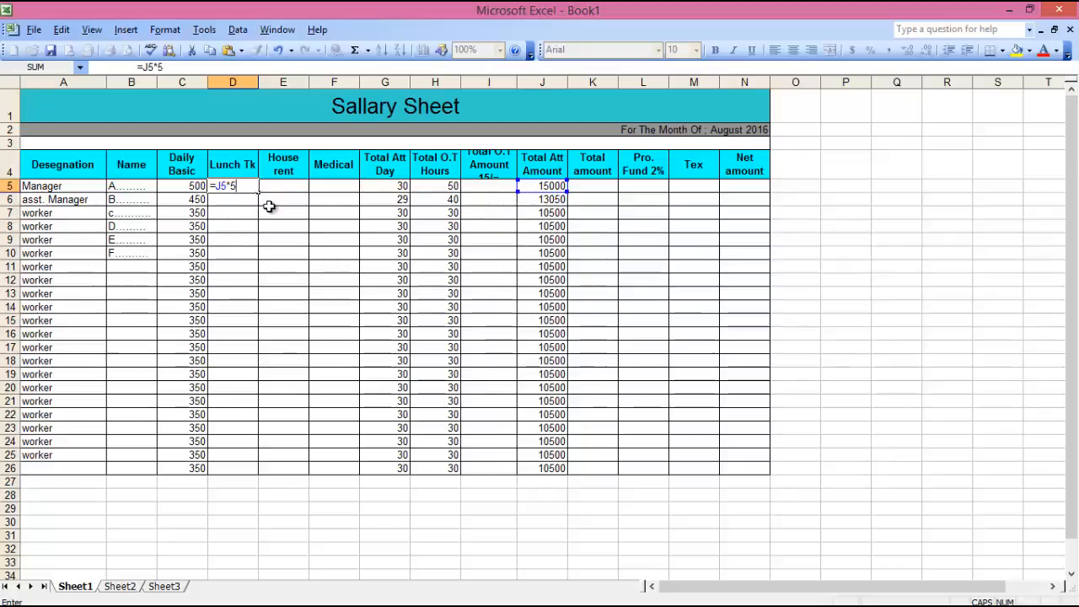
pyautogui.write('%')
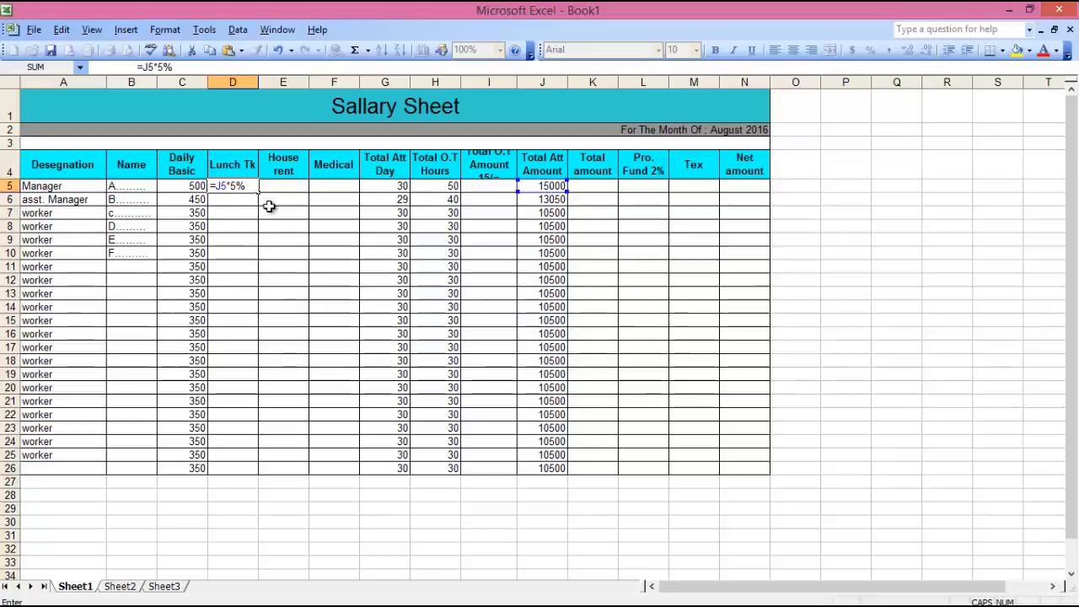
pyautogui.press('Return')
pyautogui.click(249, 186)
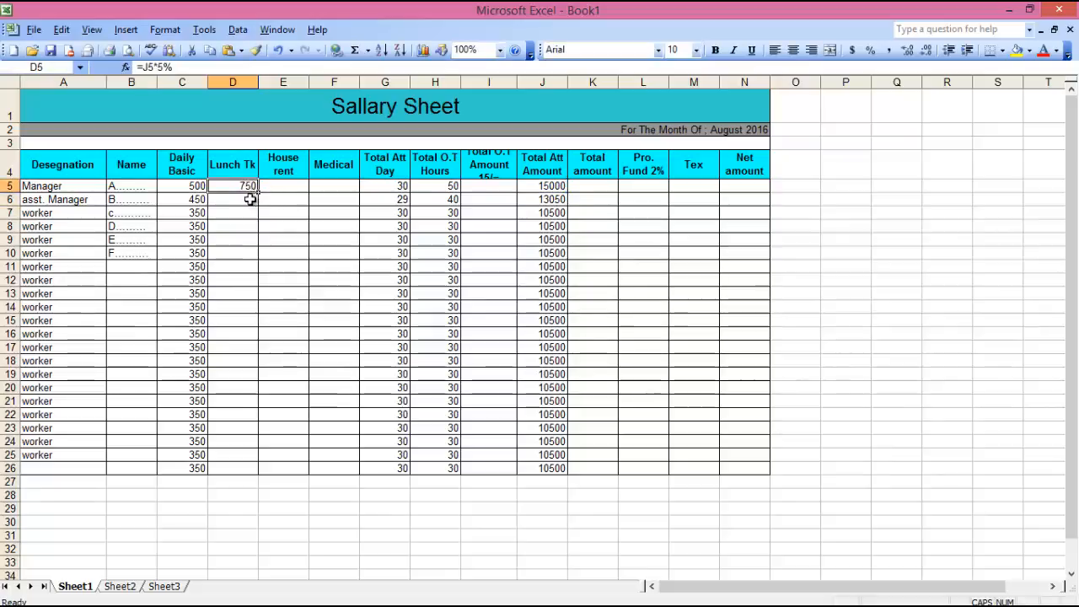
pyautogui.moveTo(260, 196); pyautogui.dragTo(259, 473)
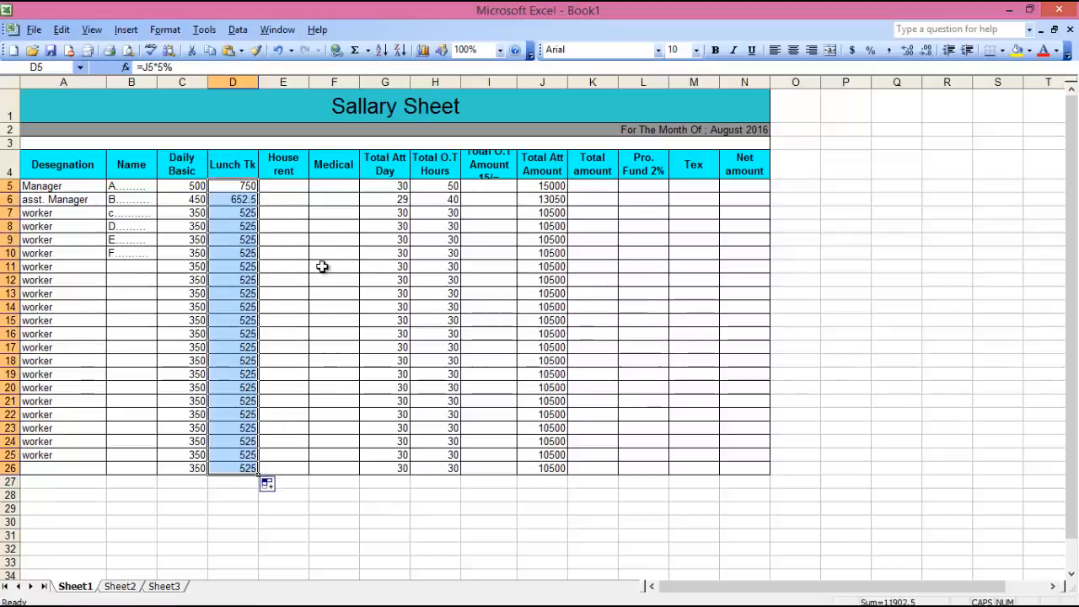
# Calculate House rent in E5 with =J5*10% and fill the formula down through E26.
pyautogui.click(286, 185)
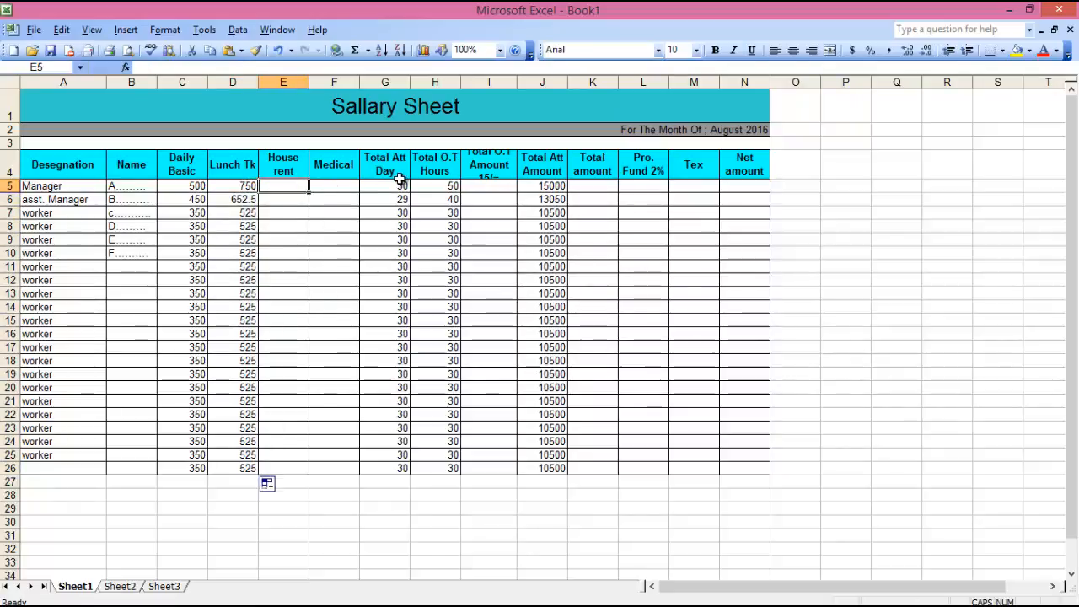
pyautogui.write('=')
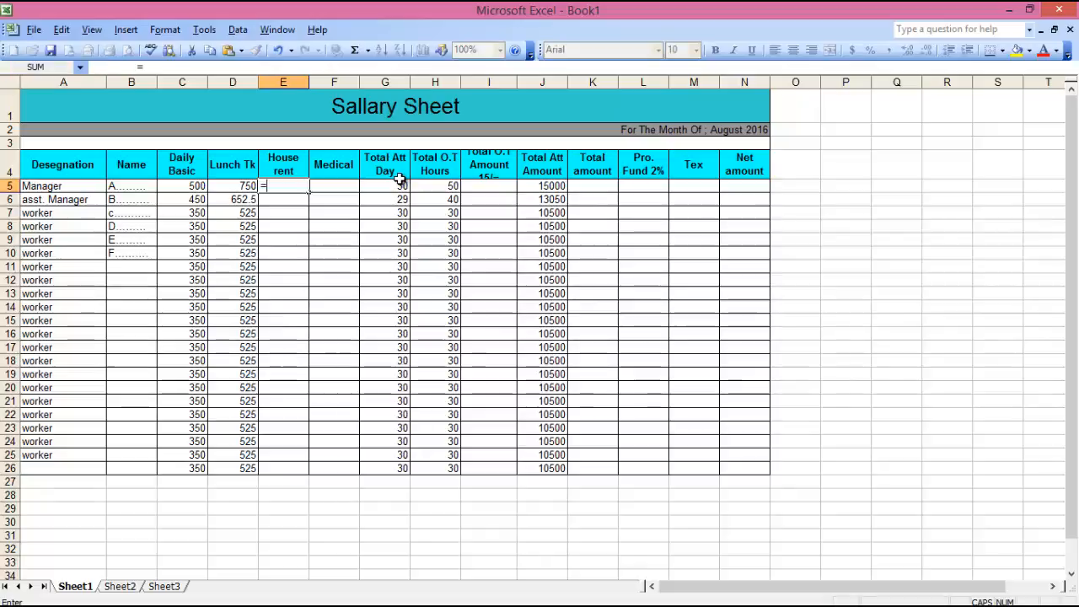
pyautogui.click(538, 184)
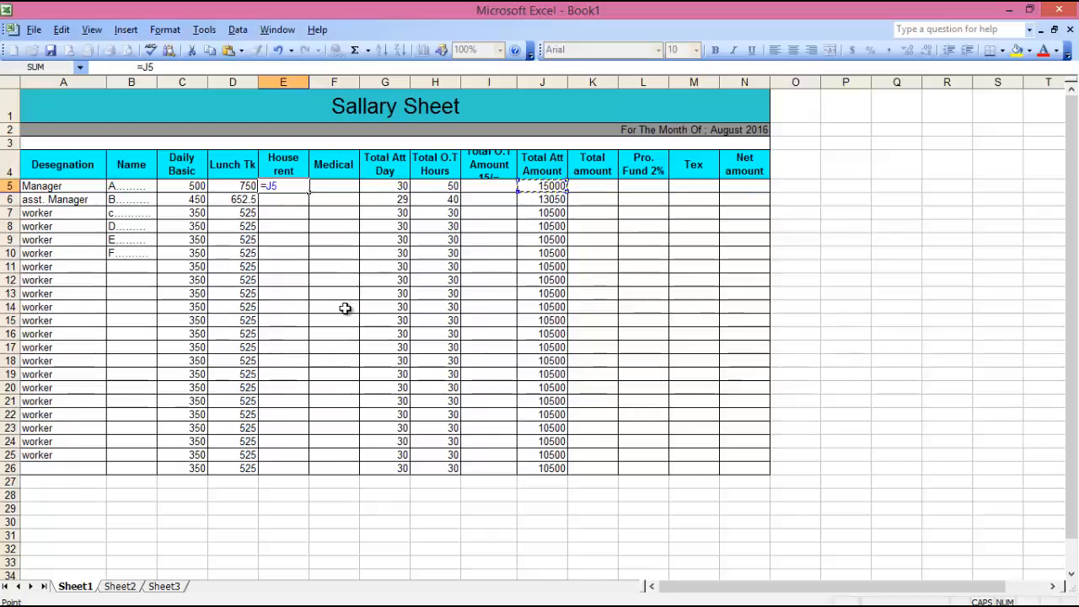
pyautogui.write('*')
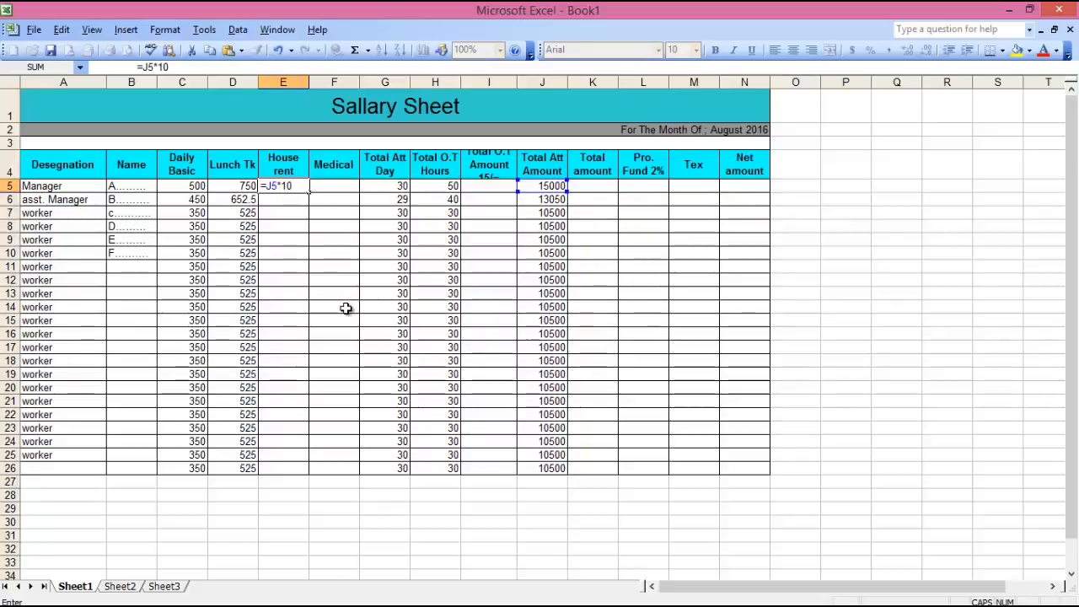
pyautogui.write('%')
pyautogui.press('Return')
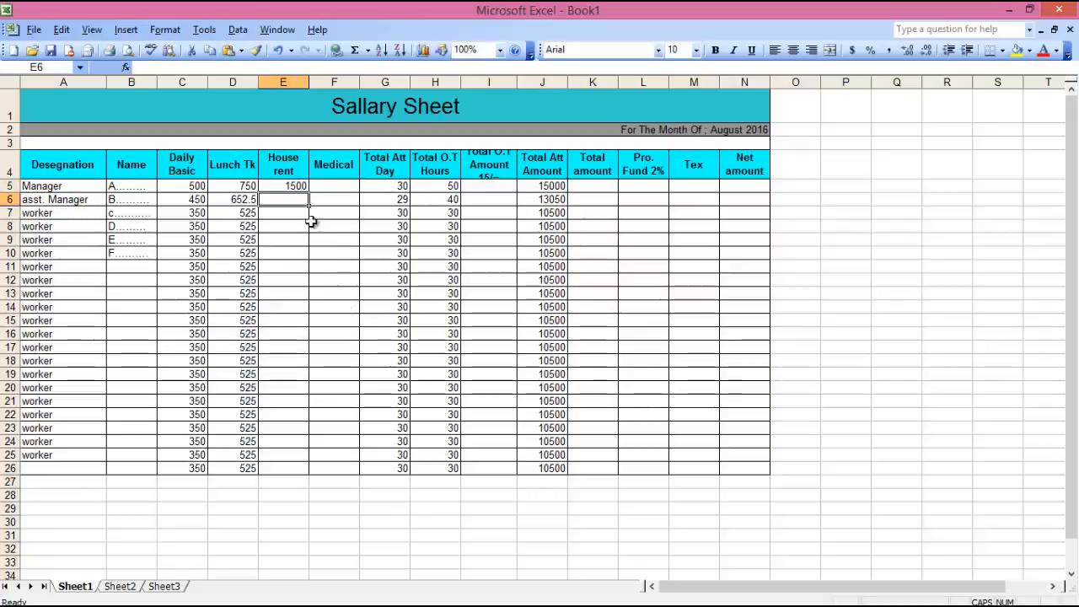
pyautogui.click(295, 184)
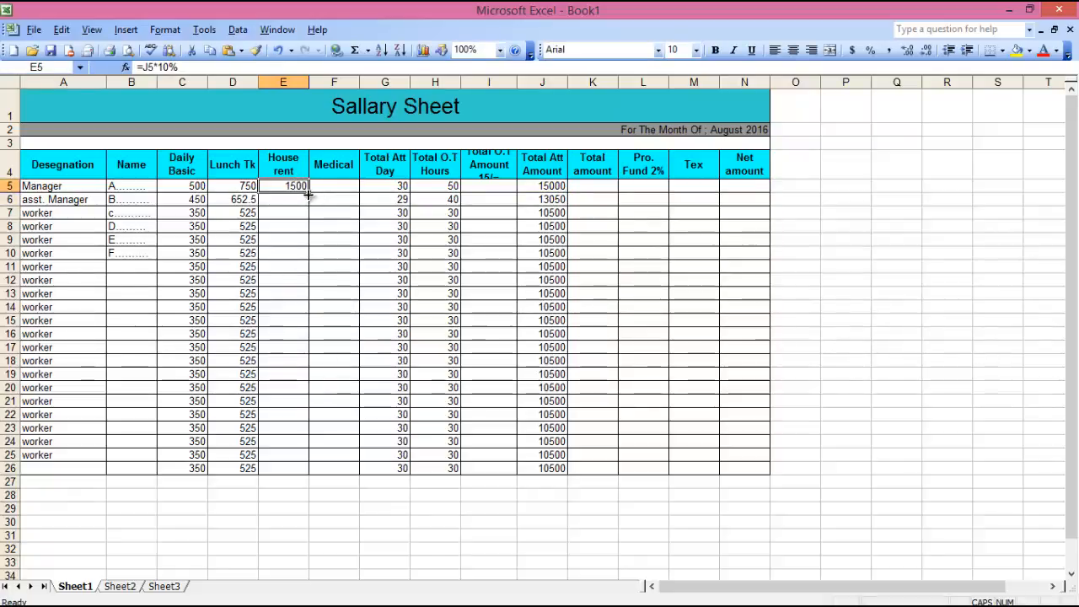
pyautogui.moveTo(308, 193); pyautogui.dragTo(304, 470)
# Calculate Medical in F5 with =J5*5% and fill the formula down through F26.
pyautogui.click(336, 188)
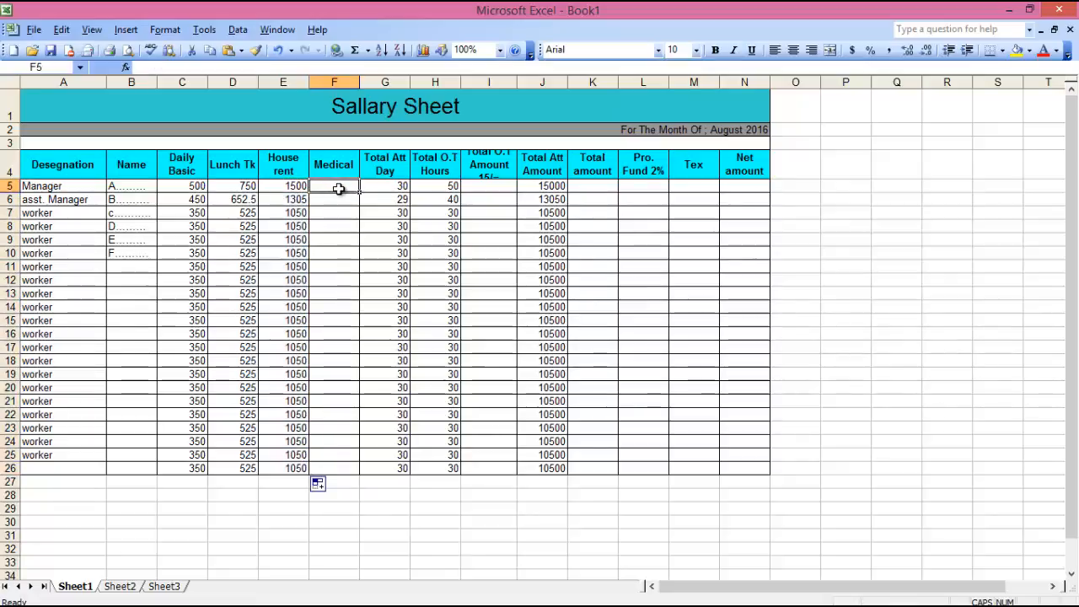
pyautogui.write('=')
pyautogui.click(548, 186)
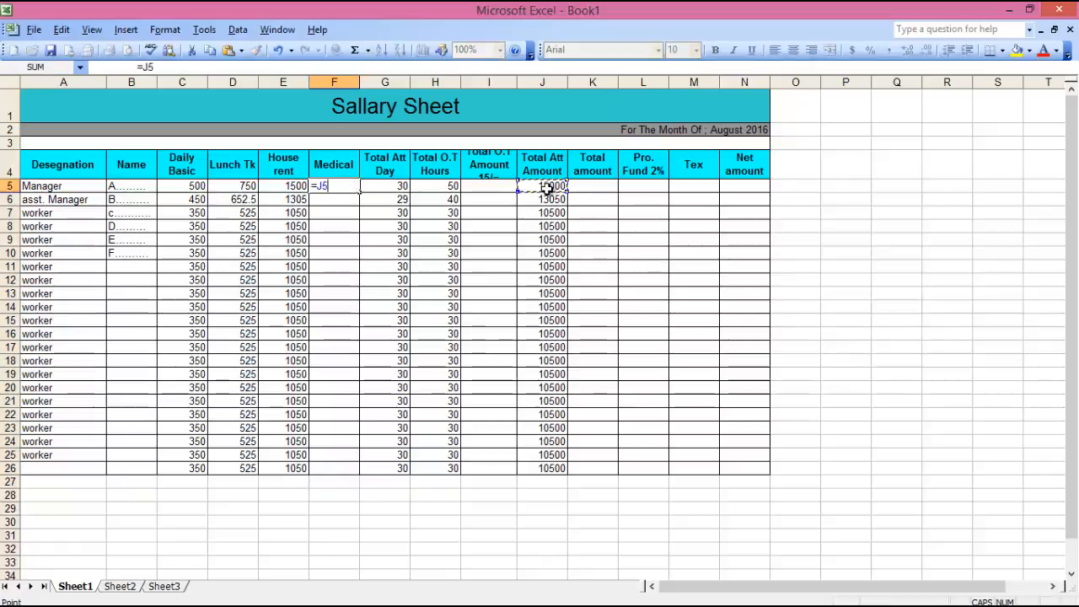
pyautogui.write('*')
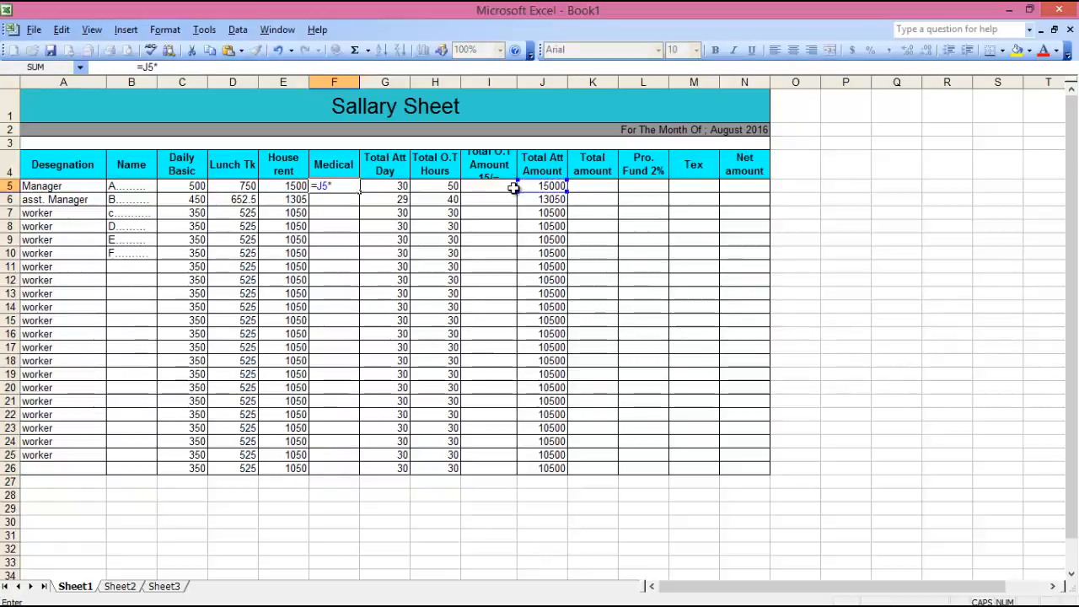
pyautogui.write('5')
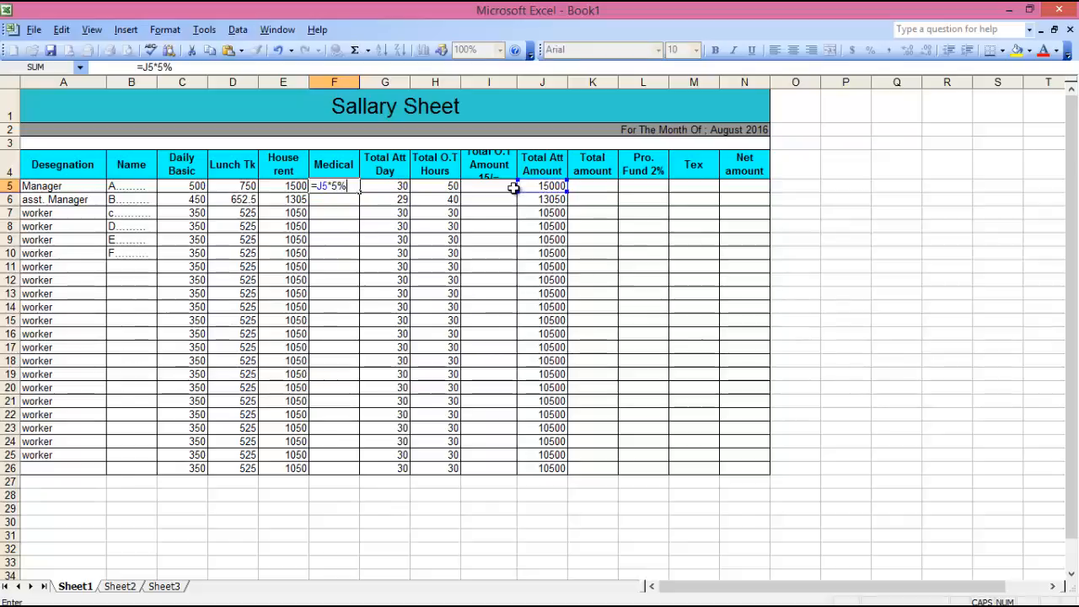
pyautogui.press('Return')
pyautogui.click(346, 188)
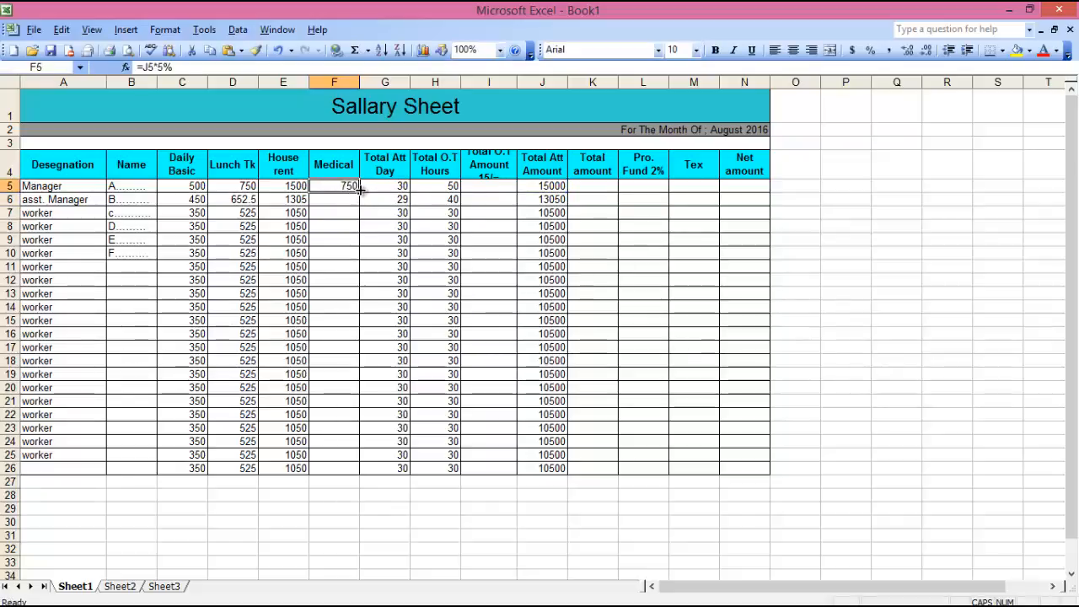
pyautogui.moveTo(357, 193); pyautogui.dragTo(357, 471)
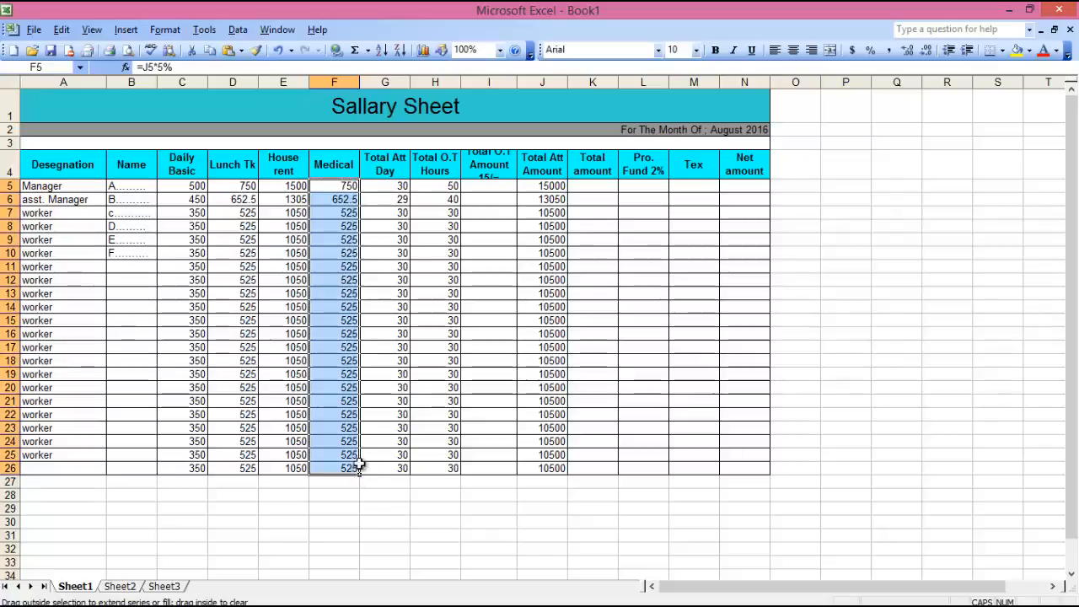
# Calculate the Total O.T Amount in I5 with =H5*15 and fill the formula down through I26.
pyautogui.click(482, 187)
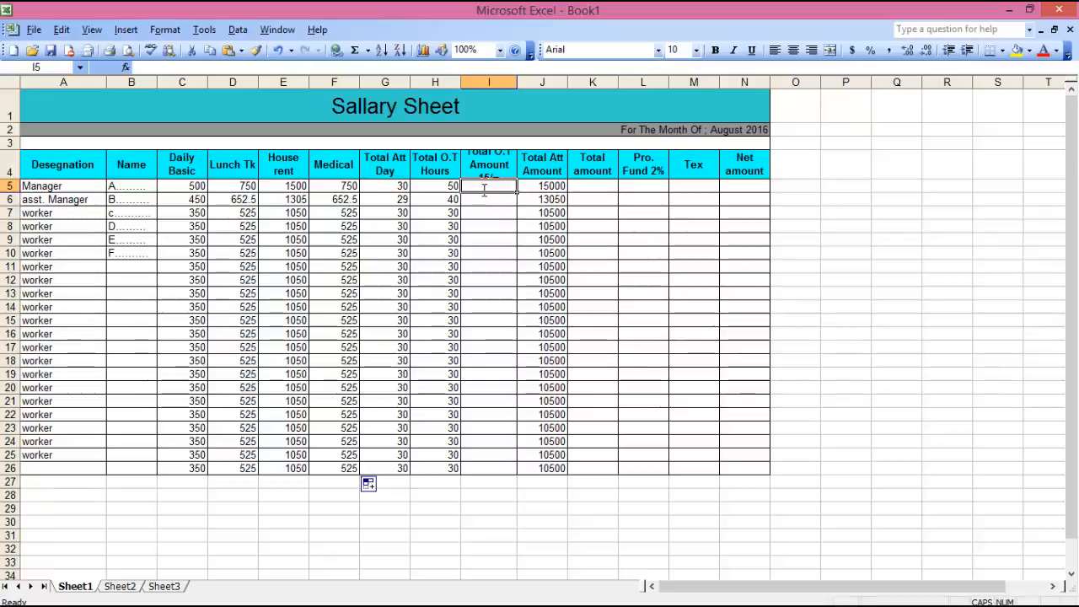
pyautogui.write('=')
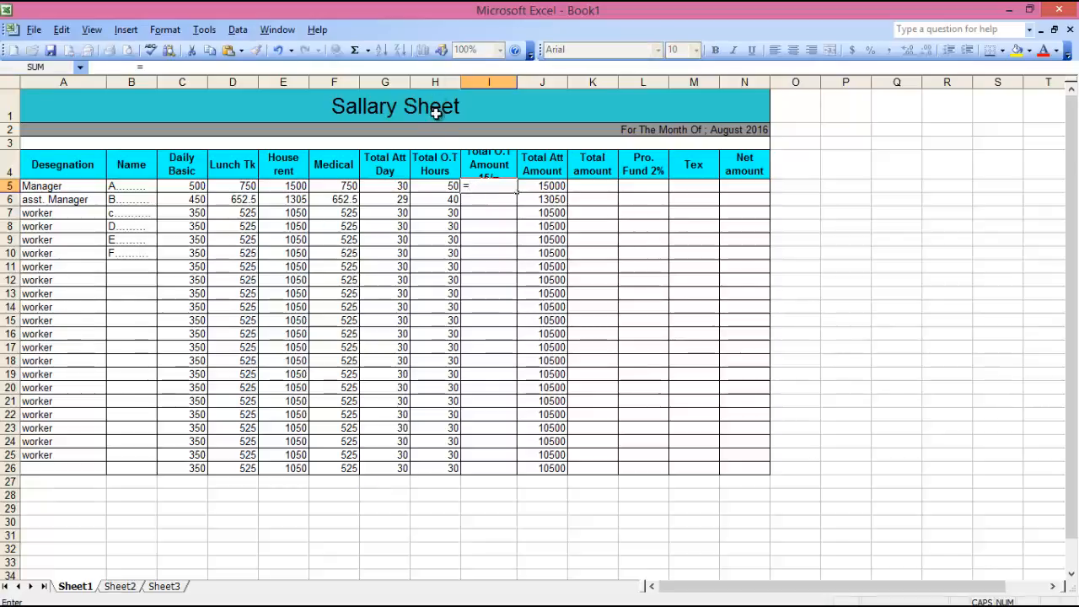
pyautogui.write('H5*')
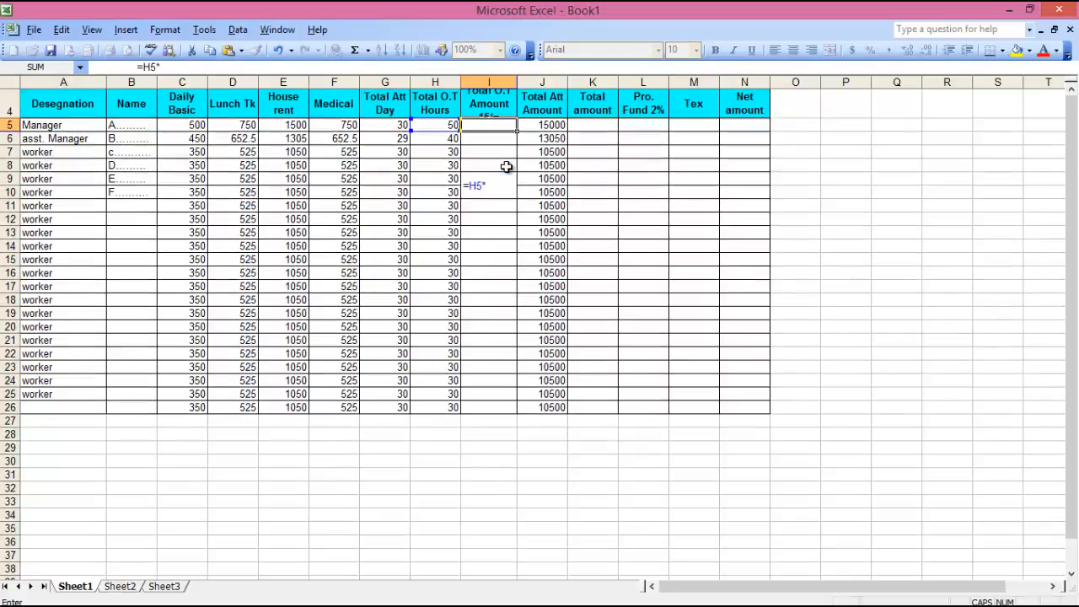
pyautogui.scroll(-1, 506, 167)
pyautogui.write('*')
pyautogui.scroll(1, 506, 167)
pyautogui.write('15')
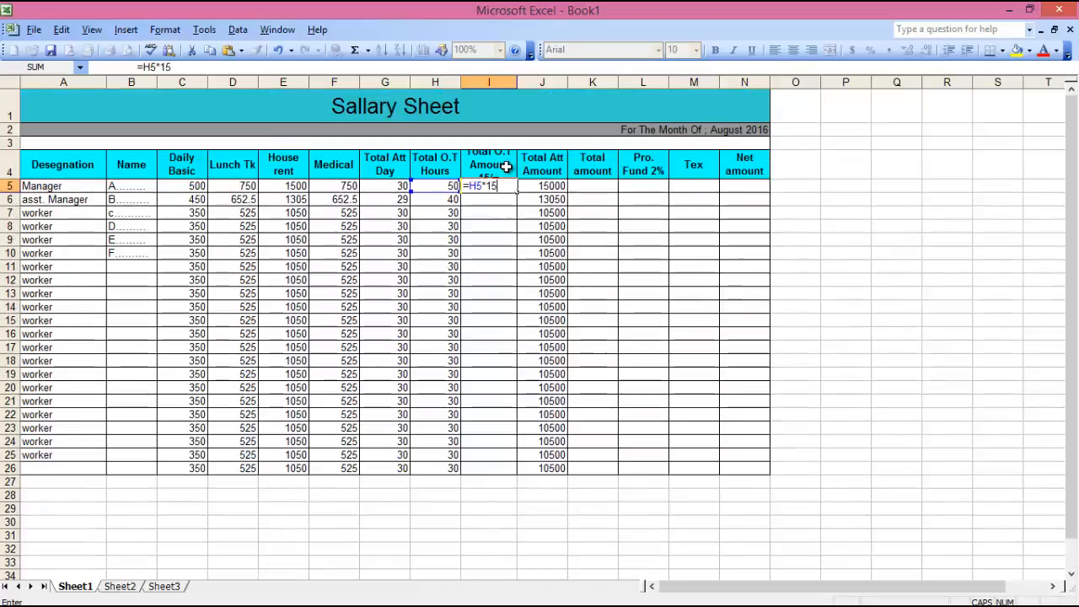
pyautogui.press('Return')
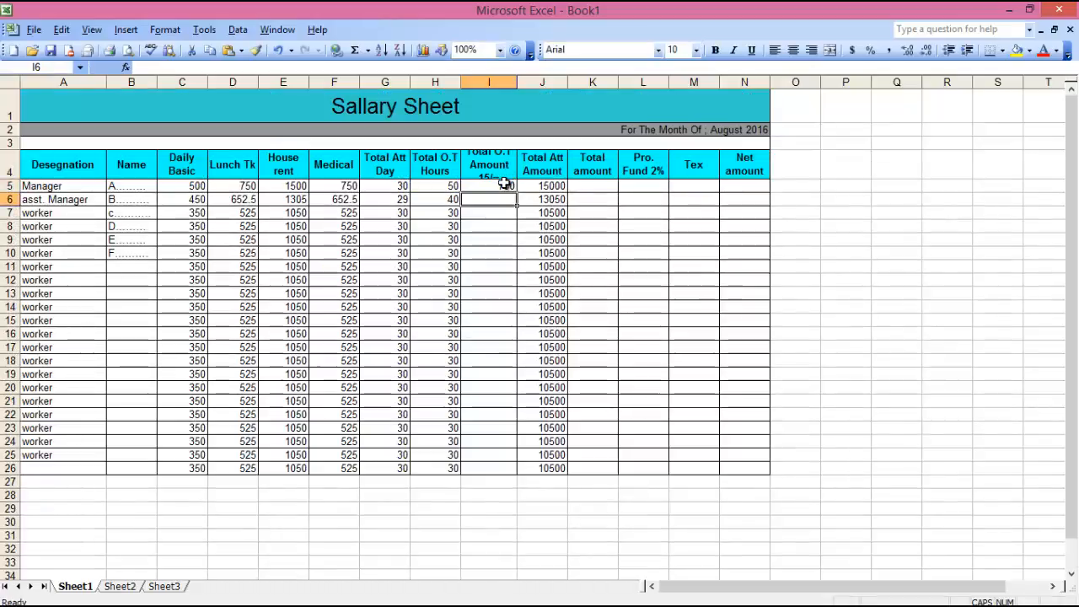
pyautogui.click(504, 185)
pyautogui.moveTo(516, 193); pyautogui.dragTo(518, 475)
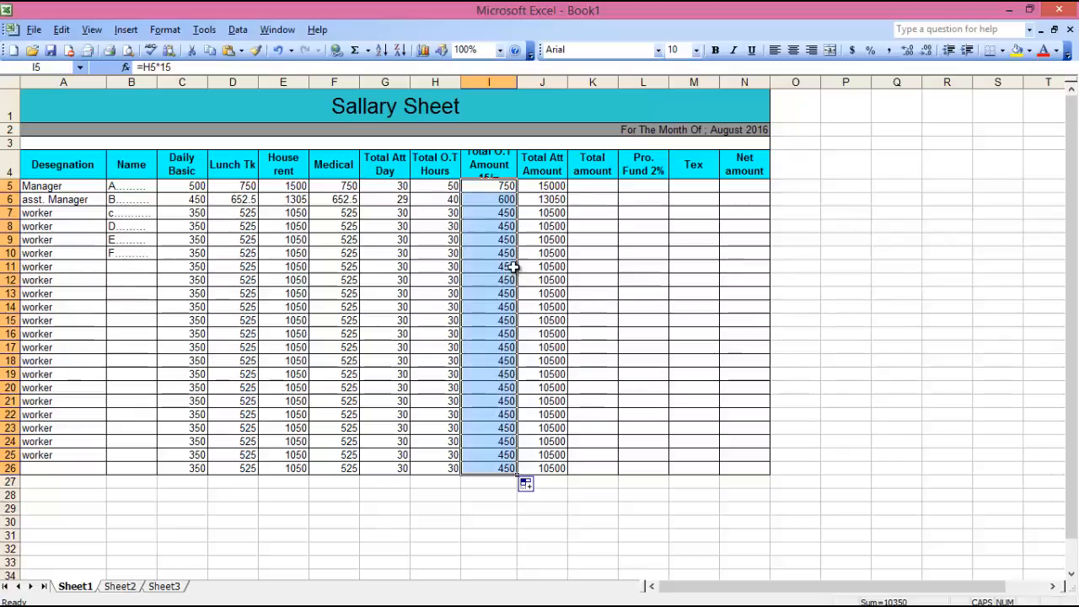
# Calculate the Total amount in K5 with =D5+E5+F5+I5+J5 and fill the formula down through K26.
pyautogui.click(588, 185)
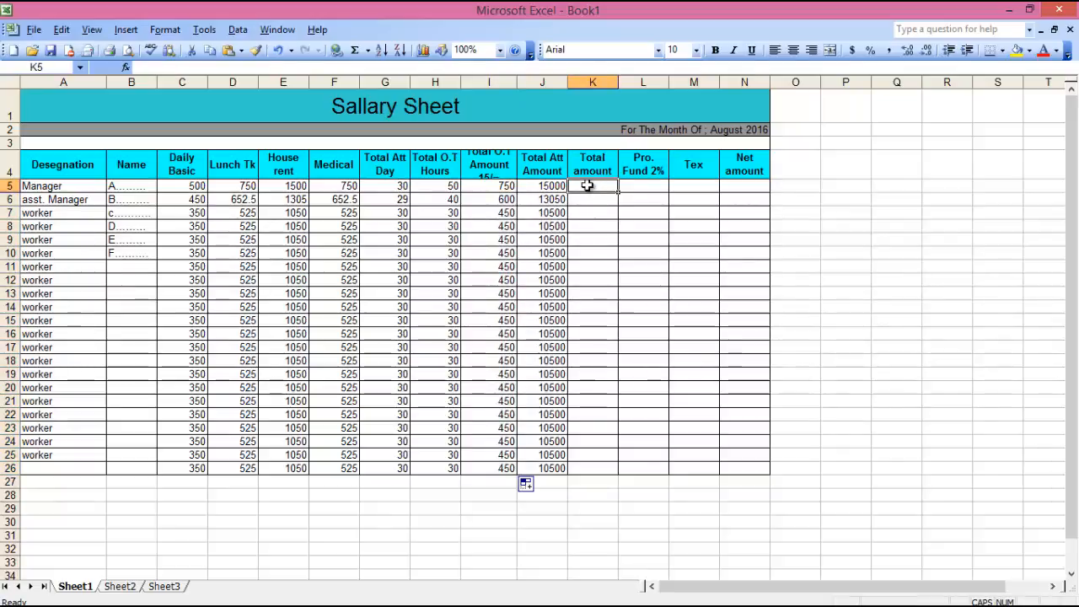
pyautogui.write('=')
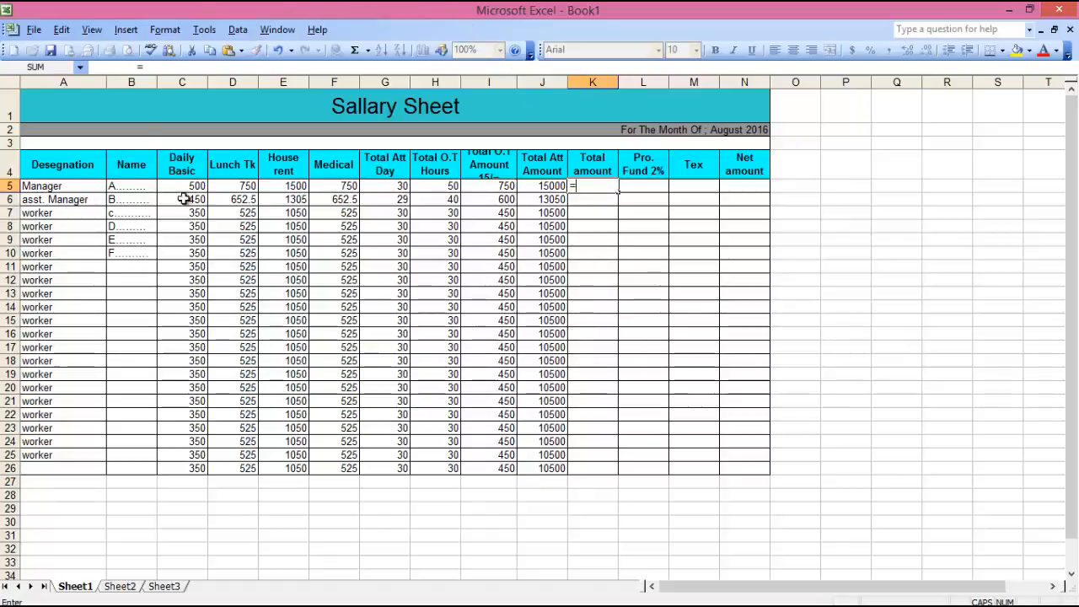
pyautogui.click(233, 184)
pyautogui.write('+')
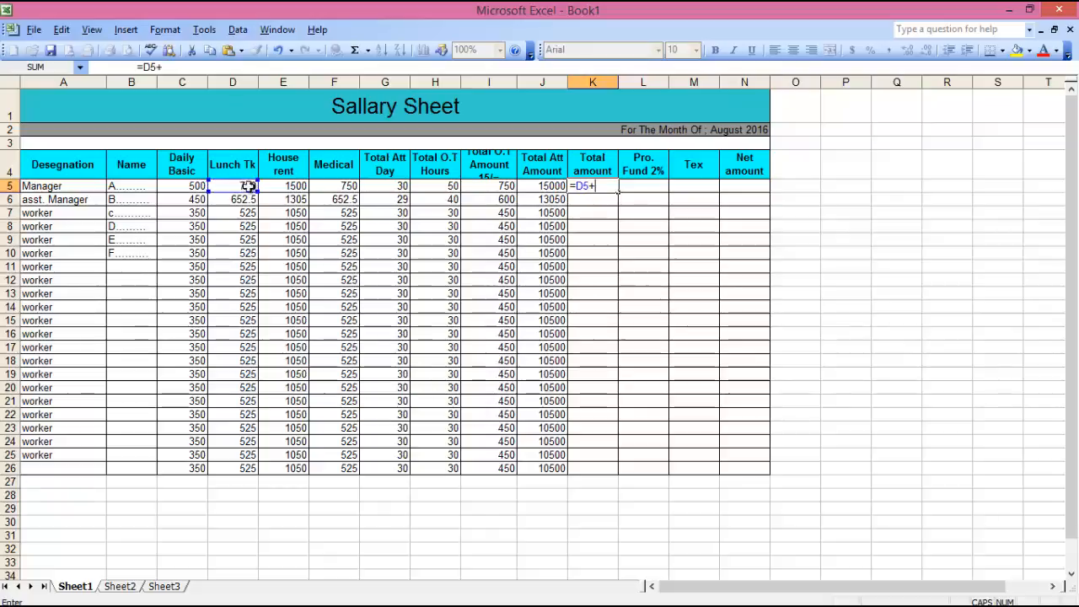
pyautogui.click(284, 187)
pyautogui.write('+')
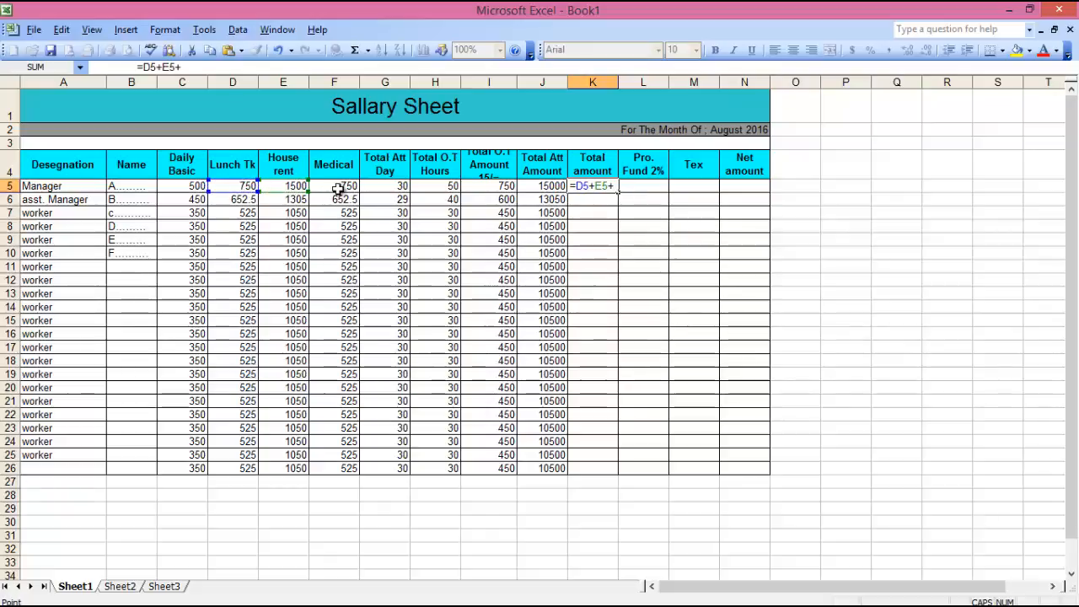
pyautogui.click(338, 187)
pyautogui.write('+')
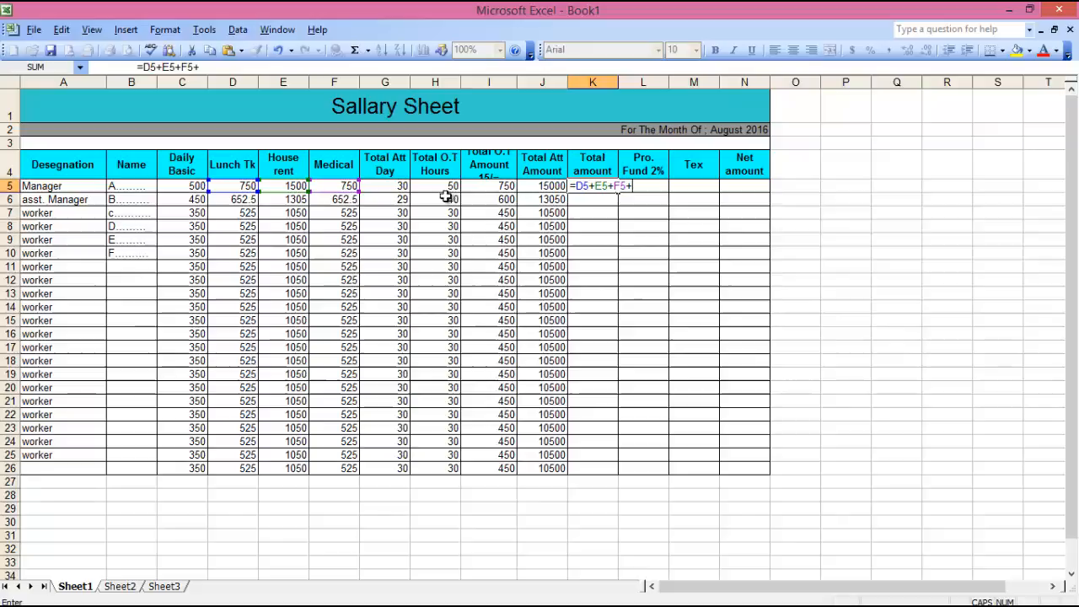
pyautogui.click(490, 191)
pyautogui.write('+')
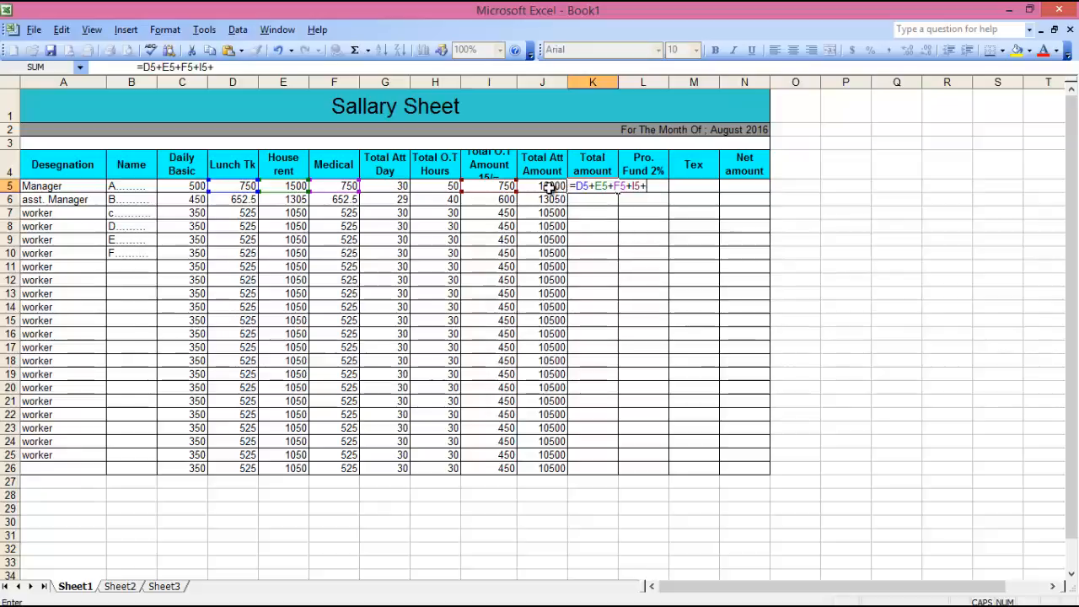
pyautogui.click(549, 187)
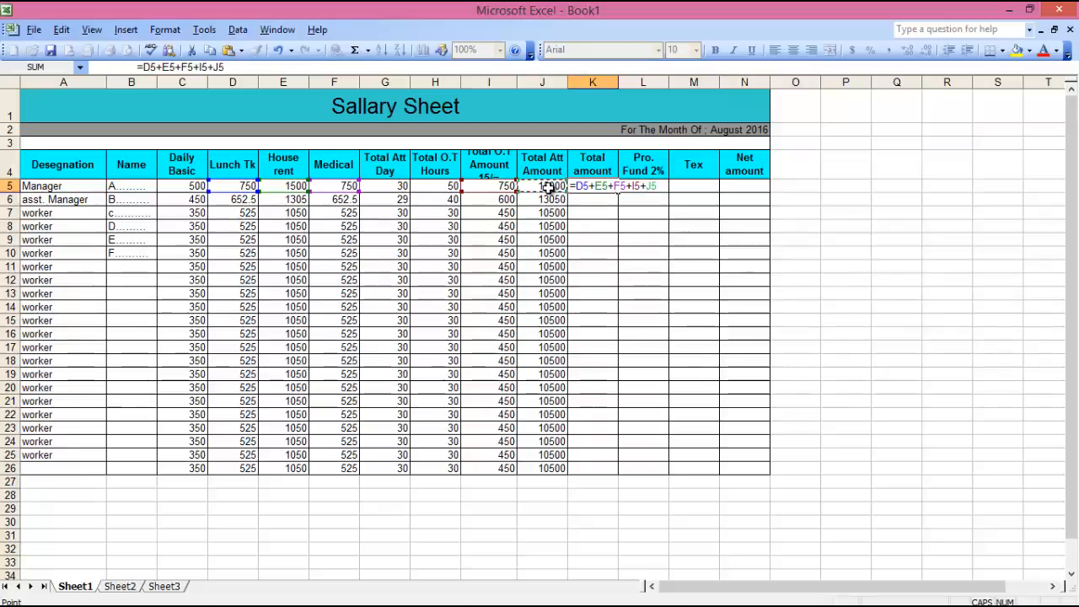
pyautogui.press('Return')
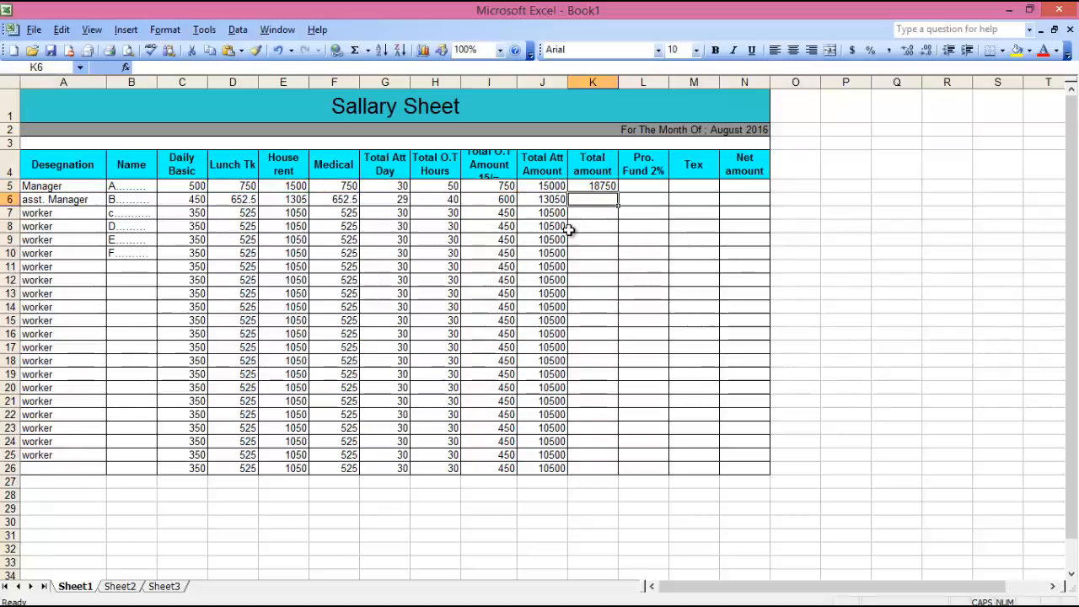
pyautogui.click(595, 184)
pyautogui.moveTo(618, 192); pyautogui.dragTo(621, 474)
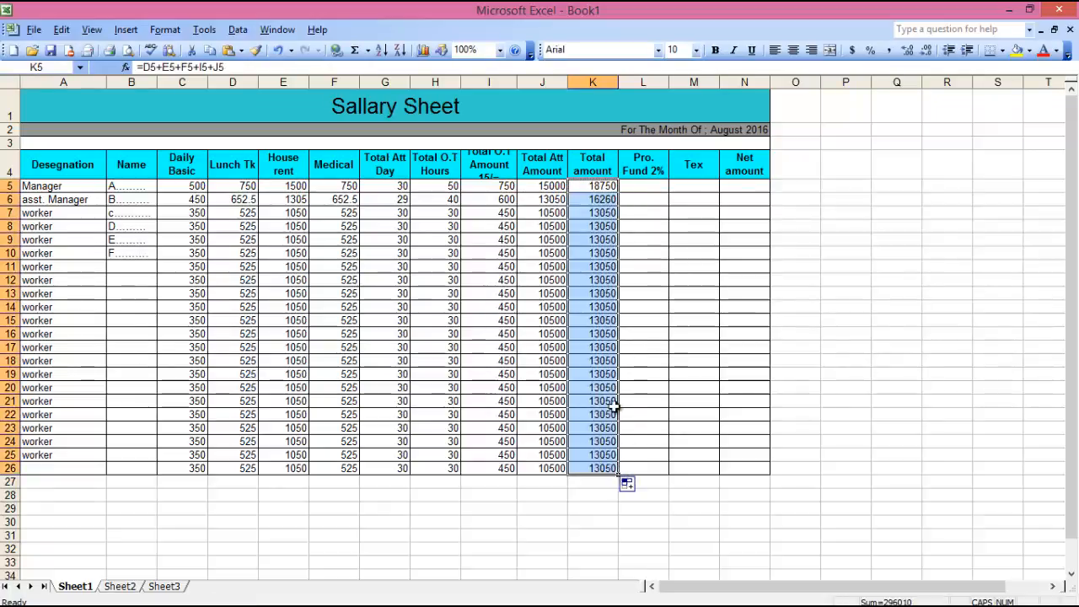
# Calculate Pro. Fund 2% in L5 with =K5*2% and fill the formula down through L26.
pyautogui.click(647, 184)
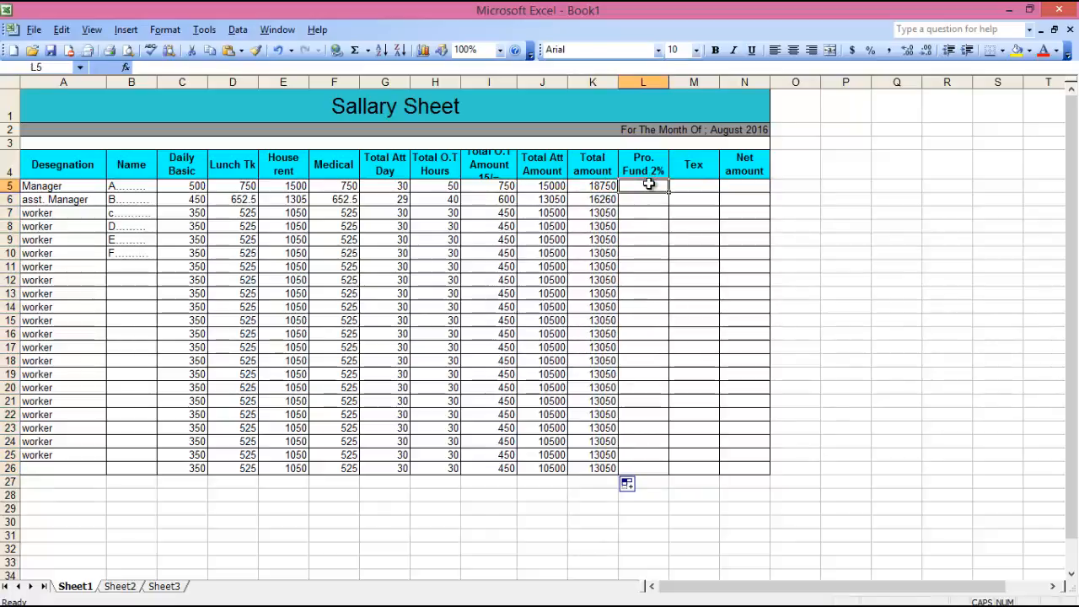
pyautogui.write('=')
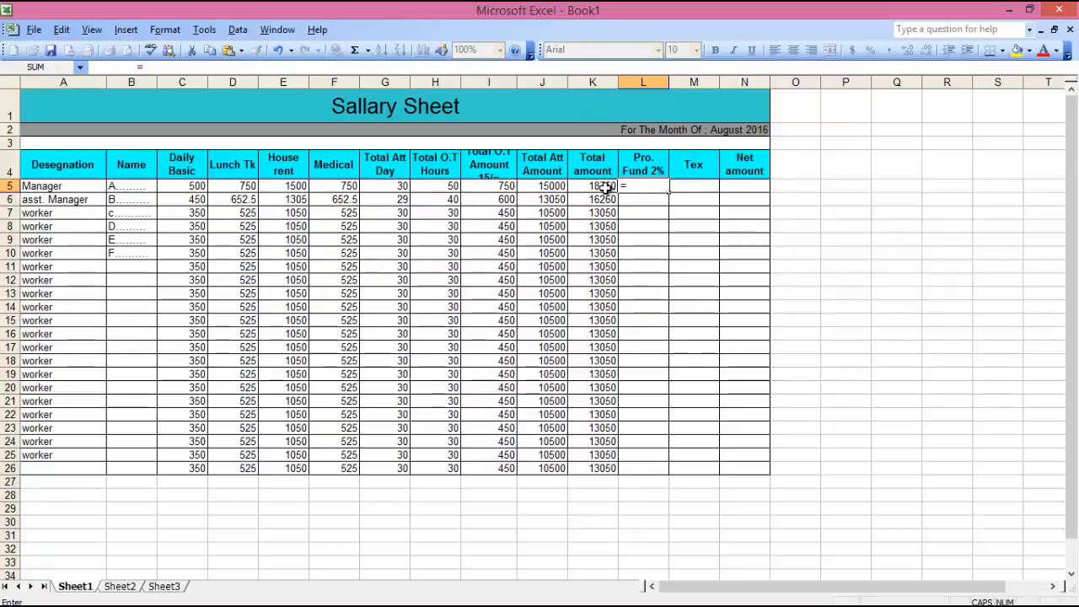
pyautogui.write('K5*')
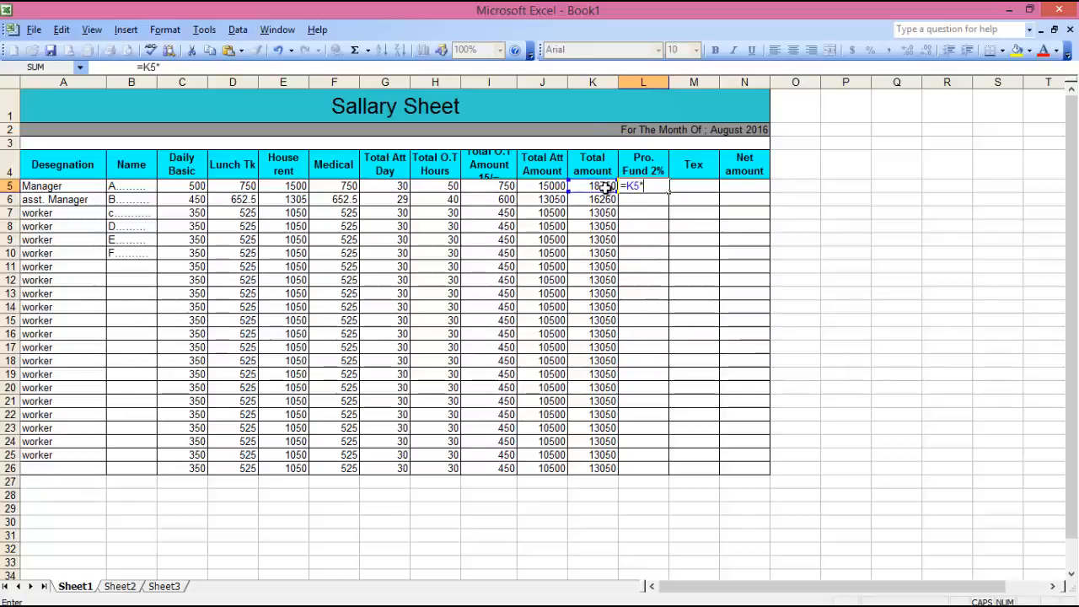
pyautogui.write('2%')
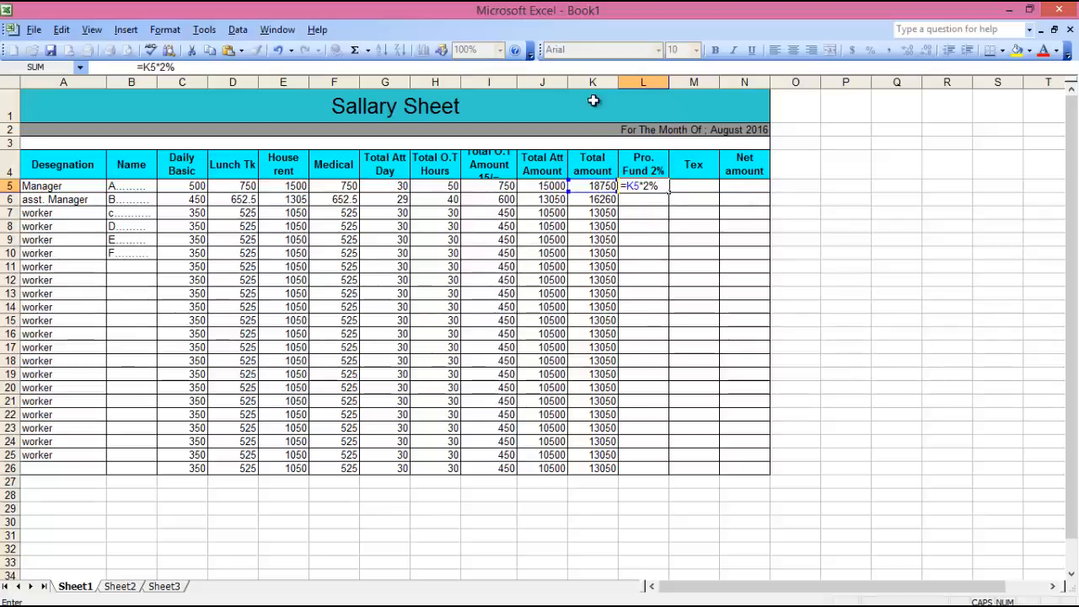
pyautogui.press('Return')
pyautogui.press('Up')
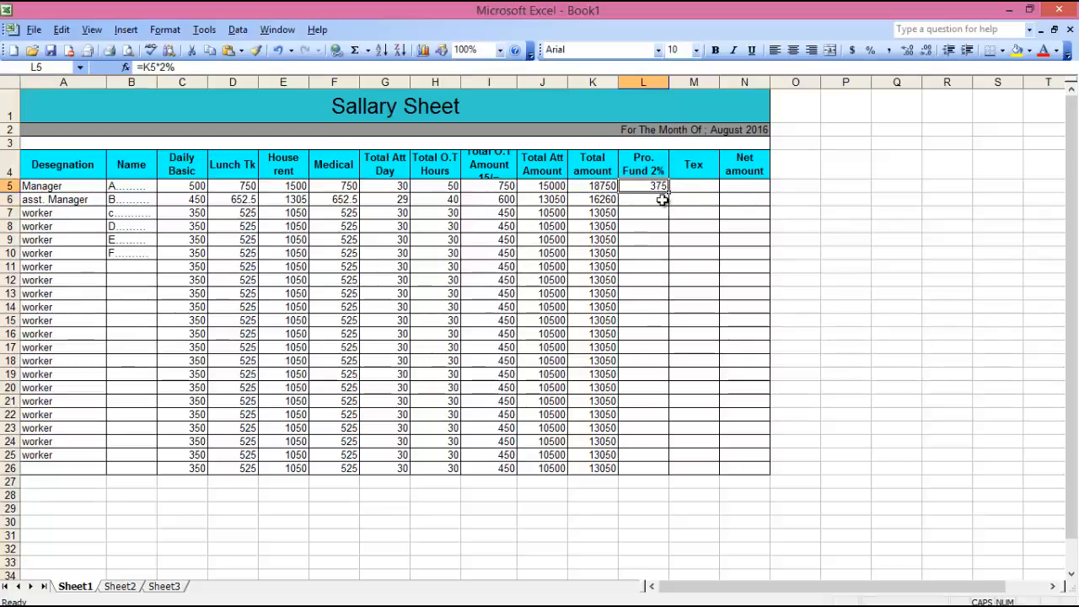
pyautogui.moveTo(666, 194); pyautogui.dragTo(670, 468)
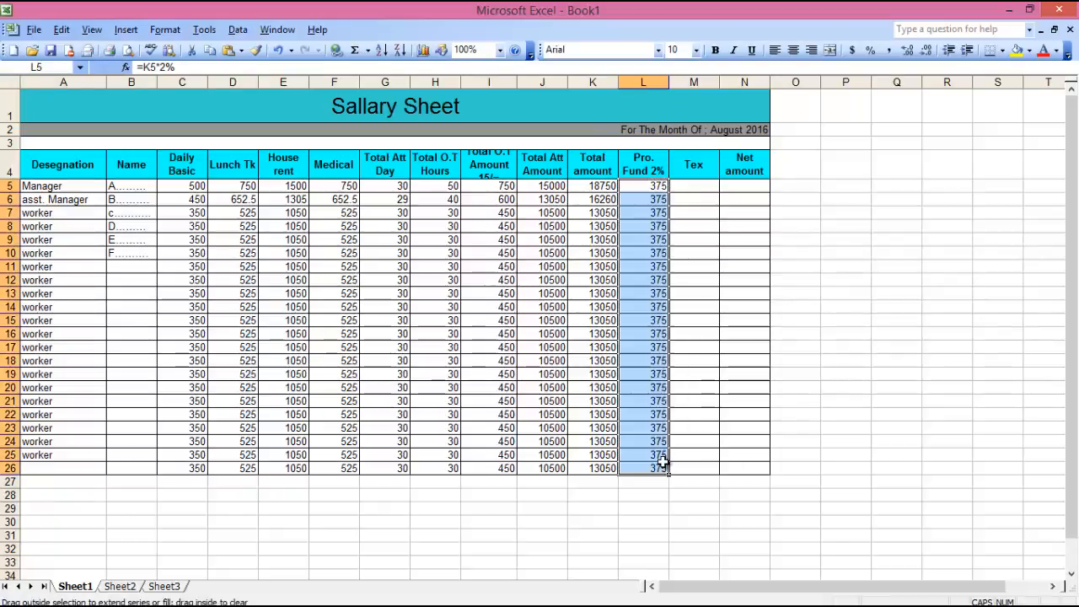
# Start the Tex formula in M5 with =IF(K5<8000,K5*0%, as its first tax bracket.
pyautogui.click(690, 184)
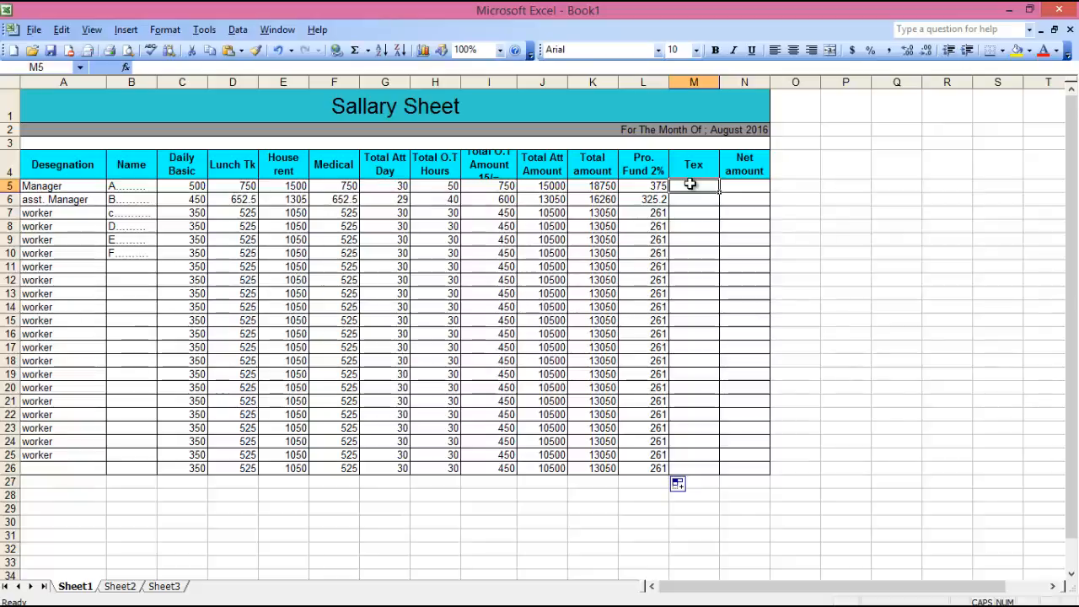
pyautogui.write('=IF')
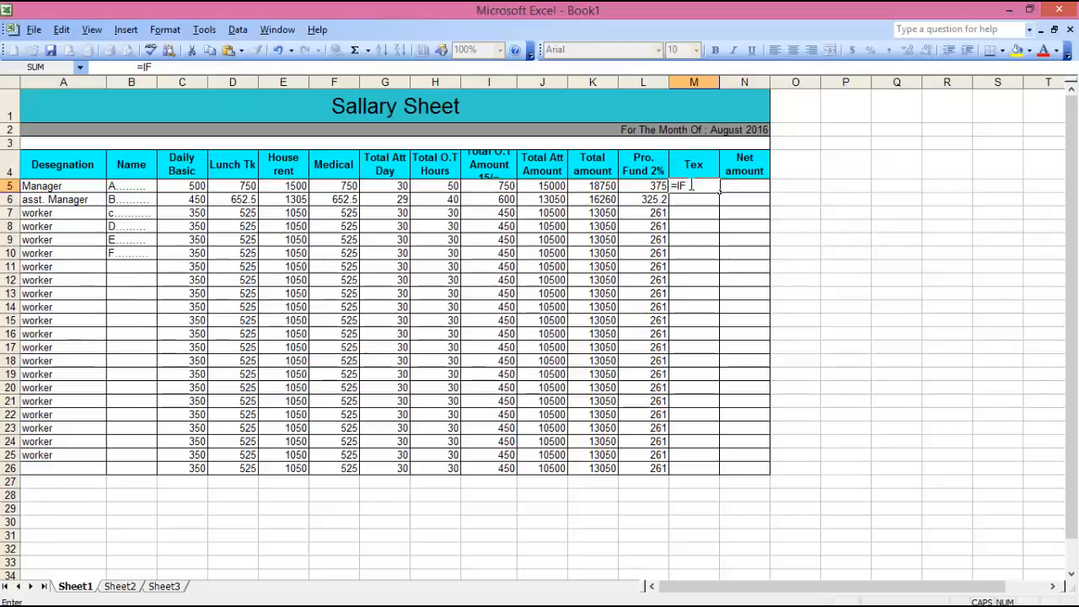
pyautogui.write('(')
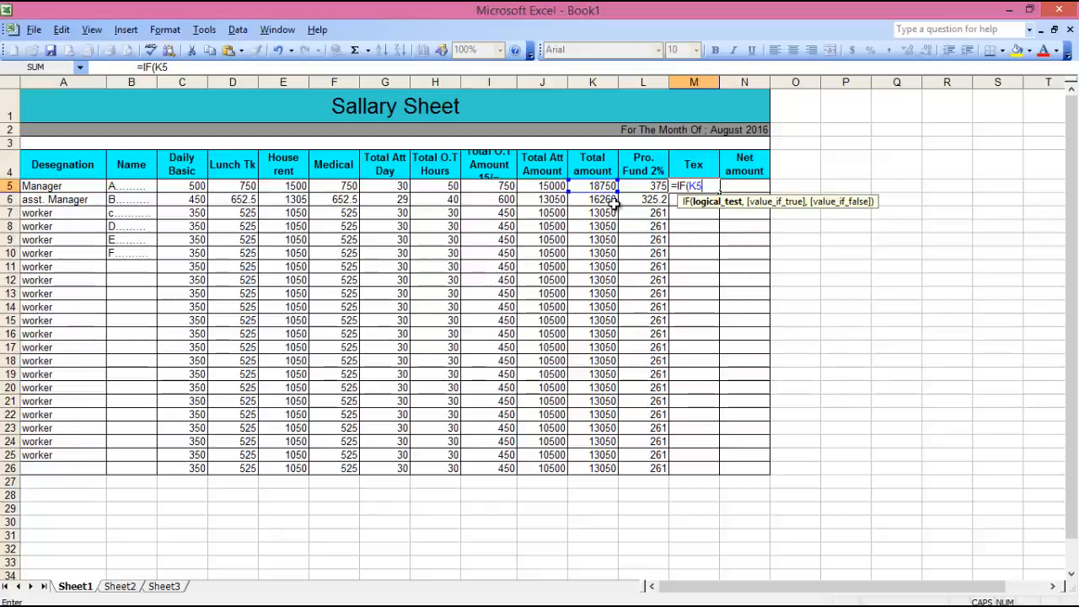
pyautogui.write(',')
pyautogui.press('BackSpace')
pyautogui.write('<8')
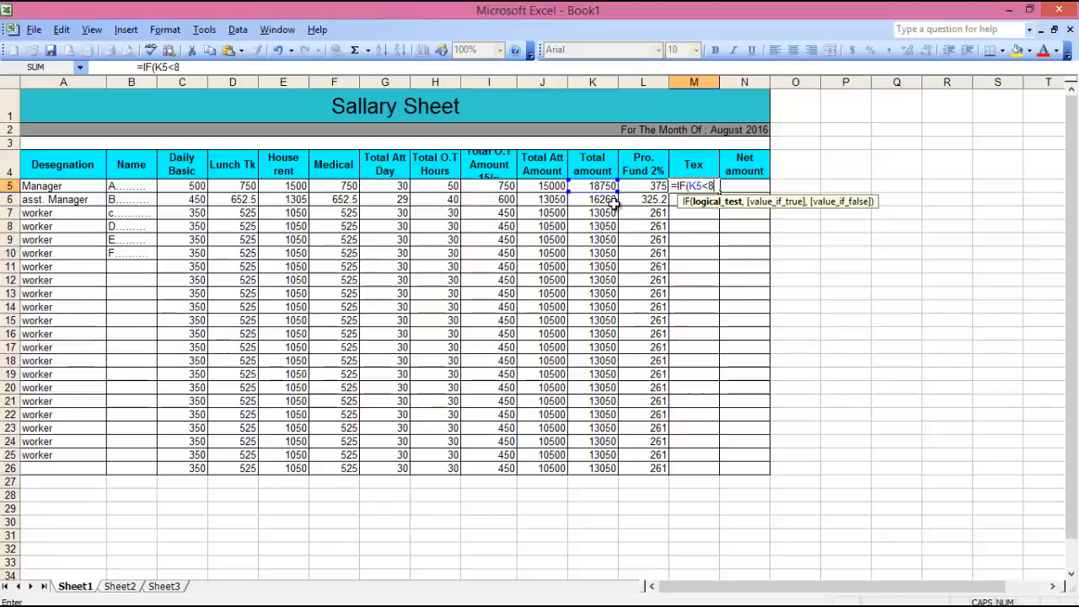
pyautogui.write('000')
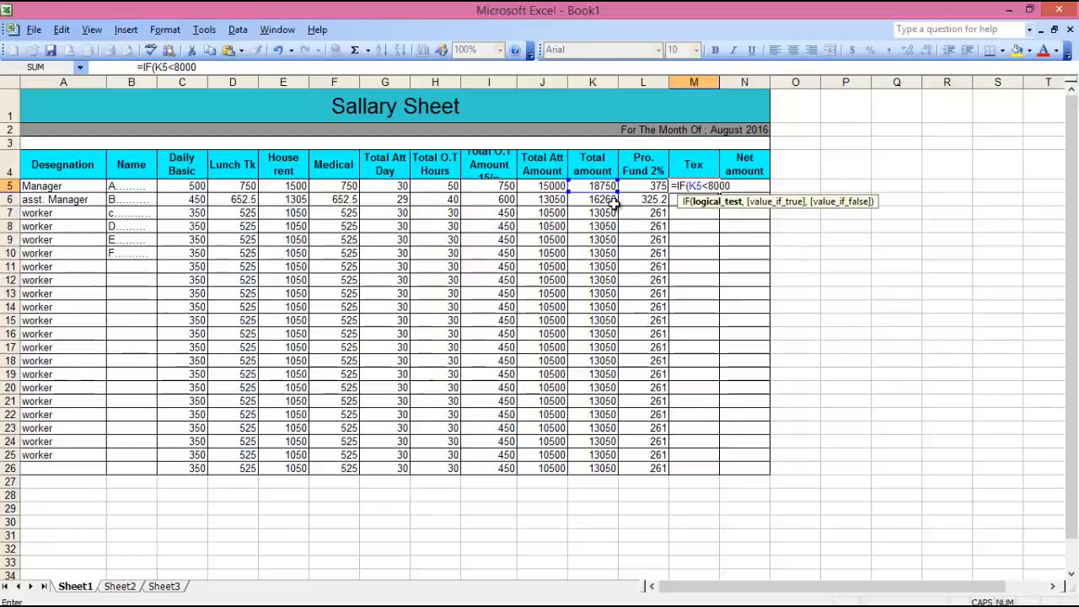
pyautogui.write(',K')
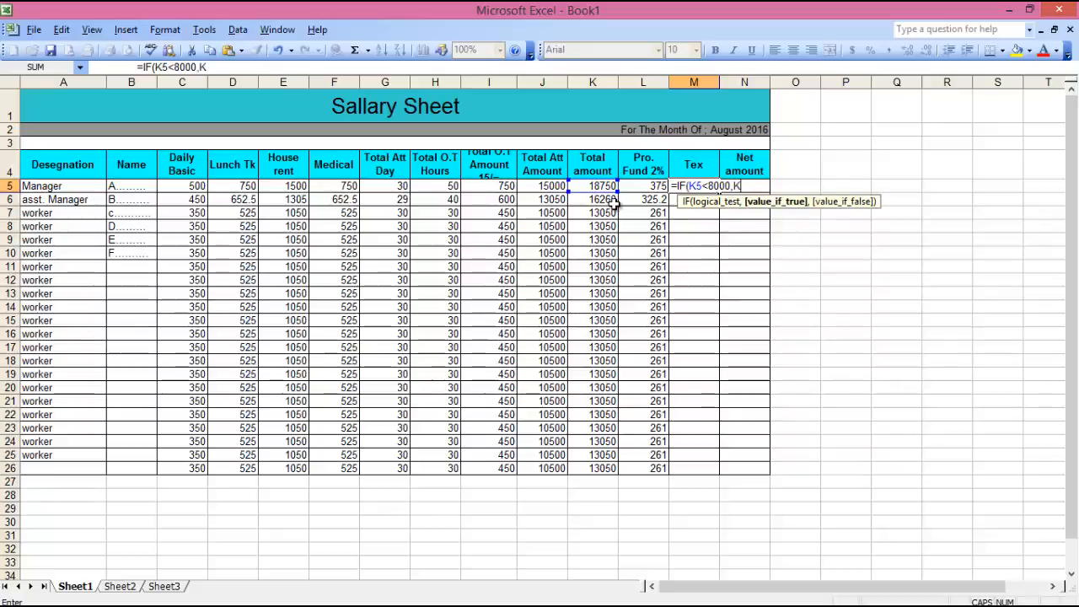
pyautogui.write('5*0%')
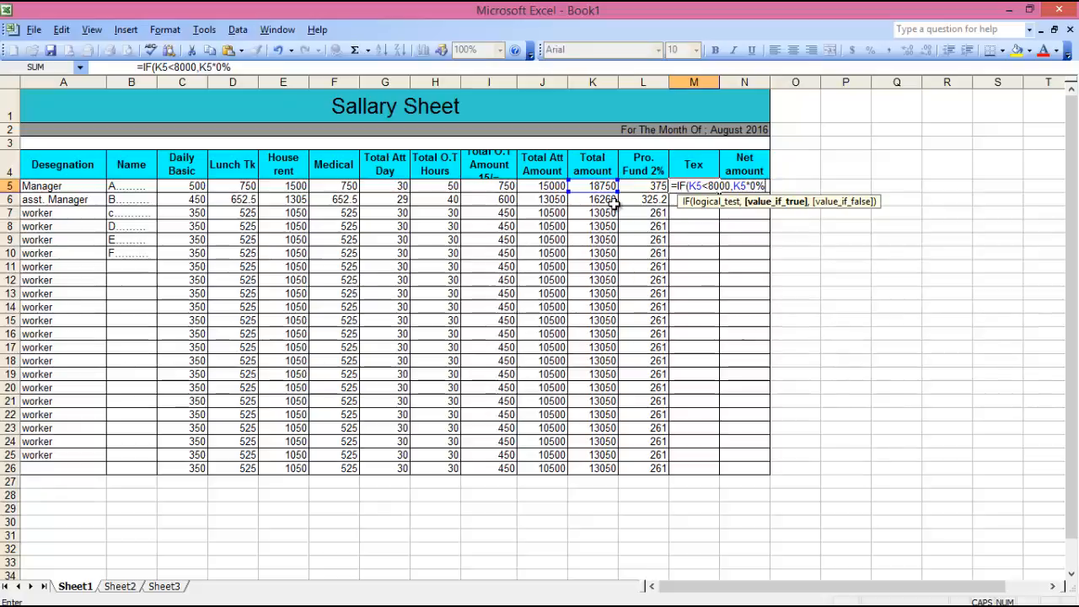
pyautogui.write(',')
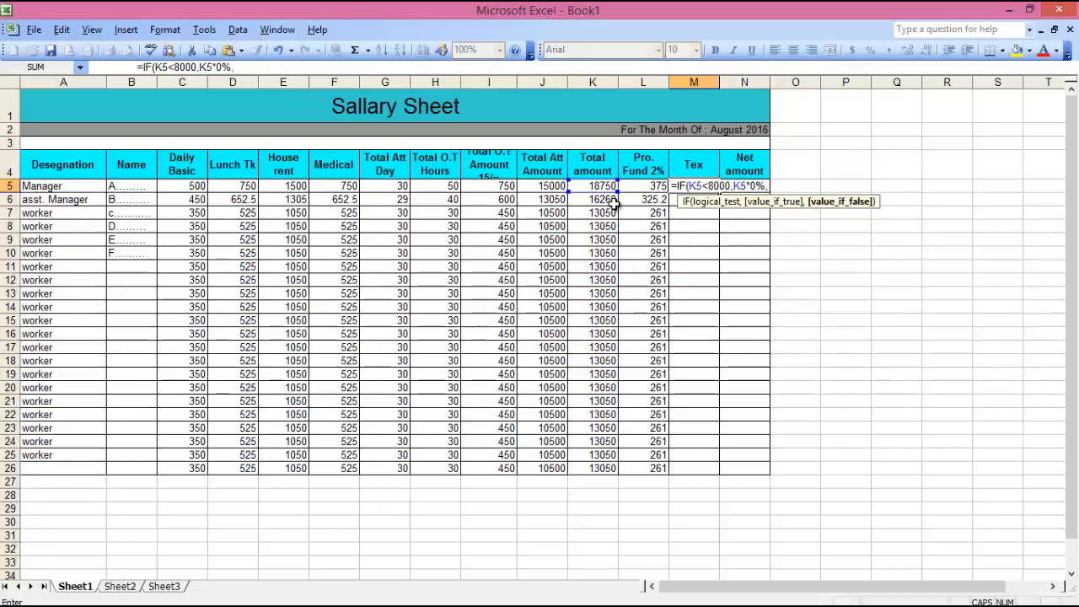
# Extend the Tex formula in M5 with the nested bracket IF(AND(K5>=8000,K5<=10000),K5*5%,.
pyautogui.write('IF')
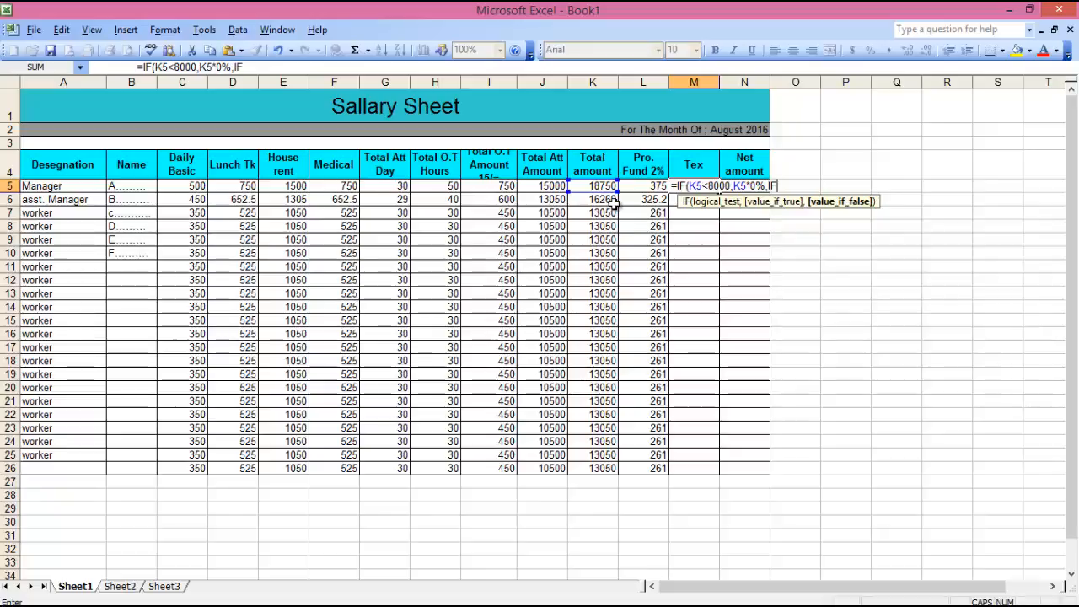
pyautogui.write('9')
pyautogui.press('BackSpace')
pyautogui.write('(')
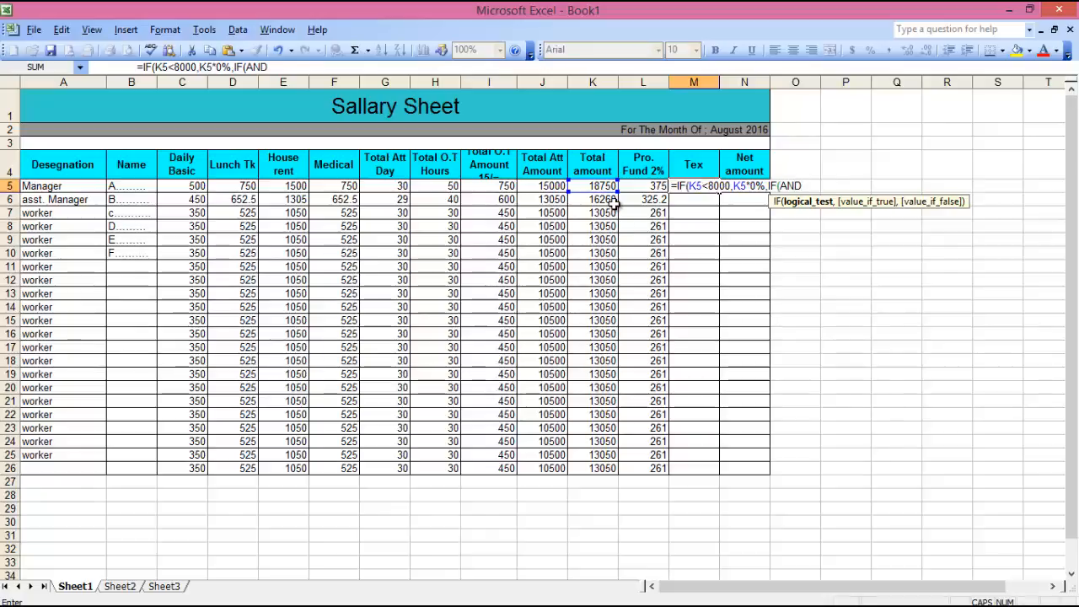
pyautogui.write('AND(')
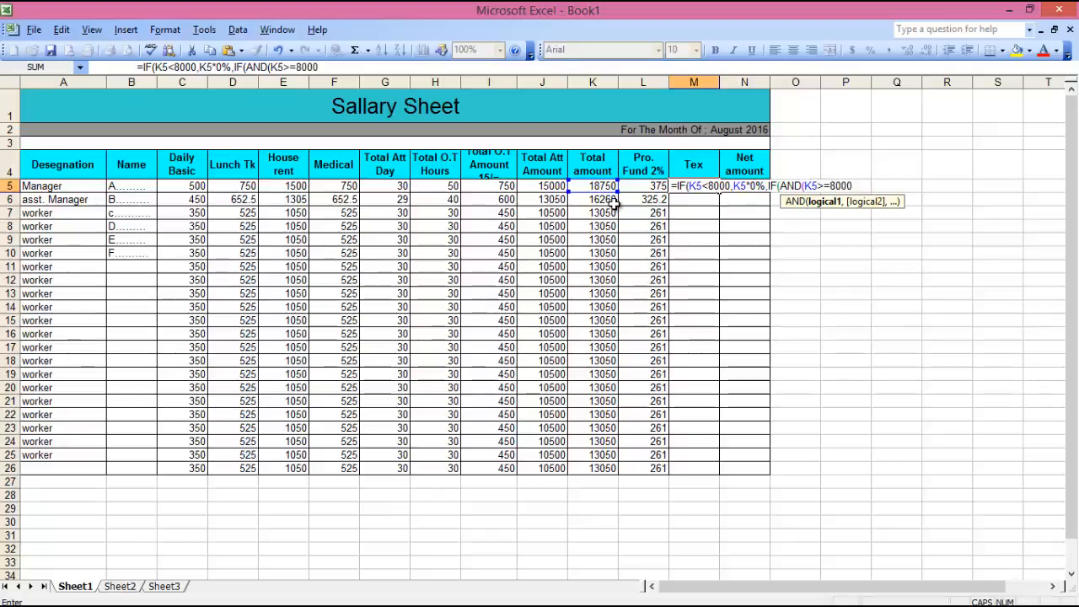
pyautogui.write(',K5<')
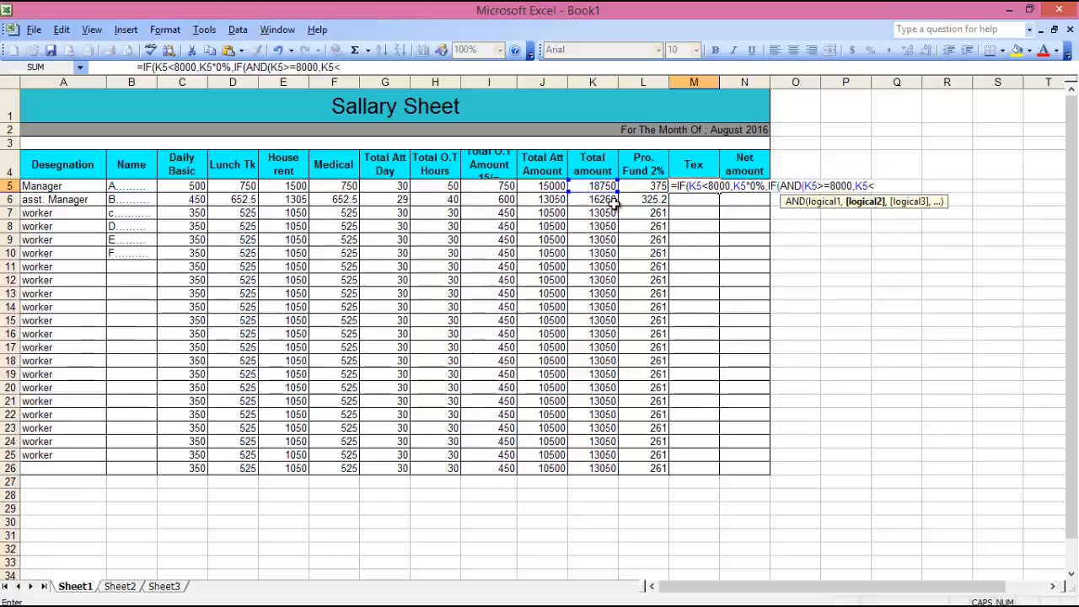
pyautogui.write('=')
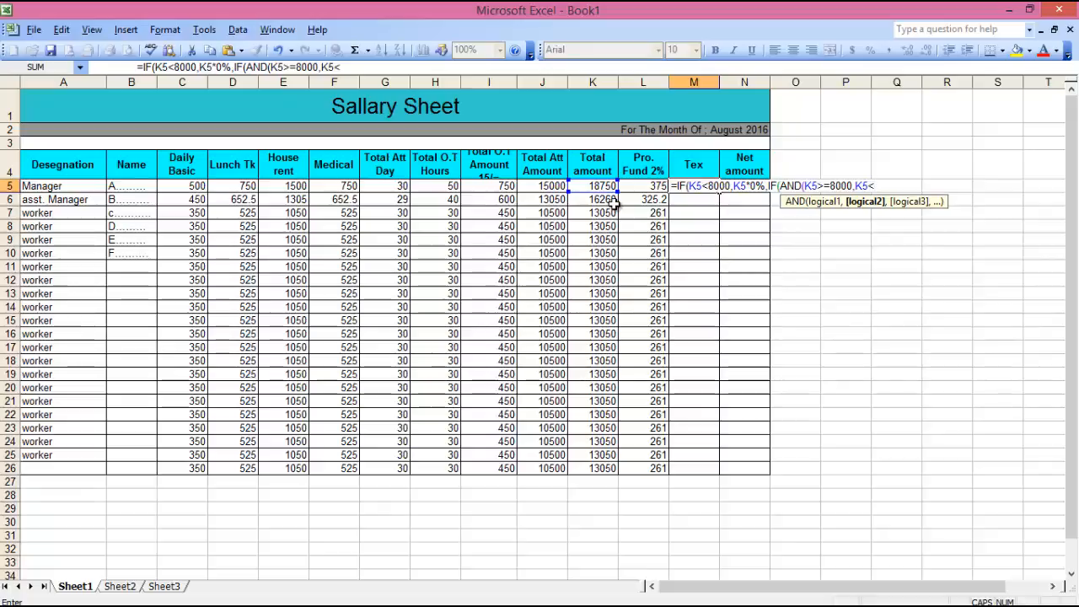
pyautogui.write('10000')
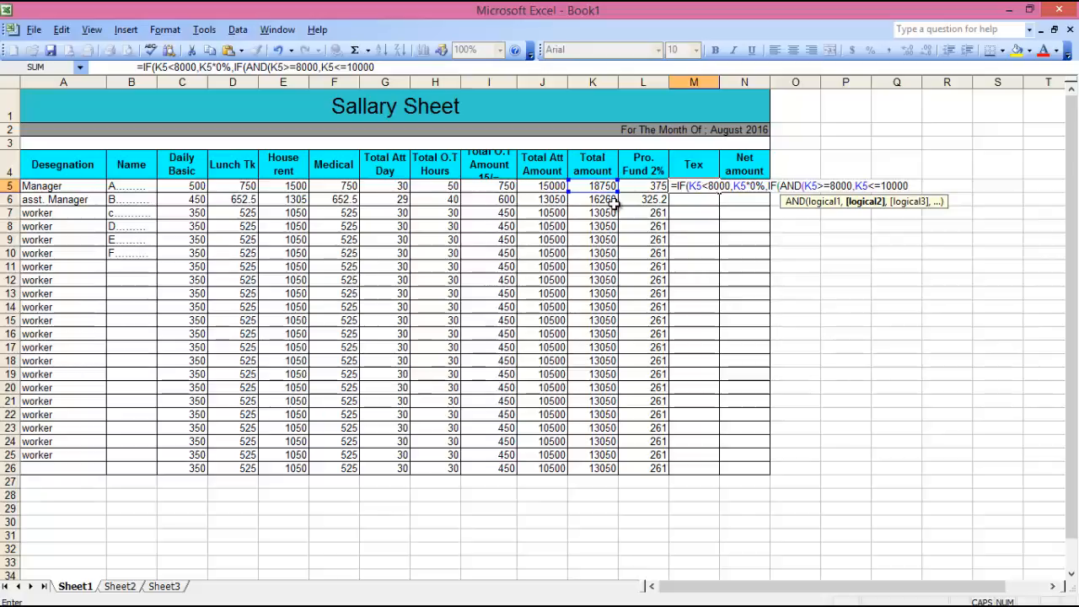
pyautogui.write('0')
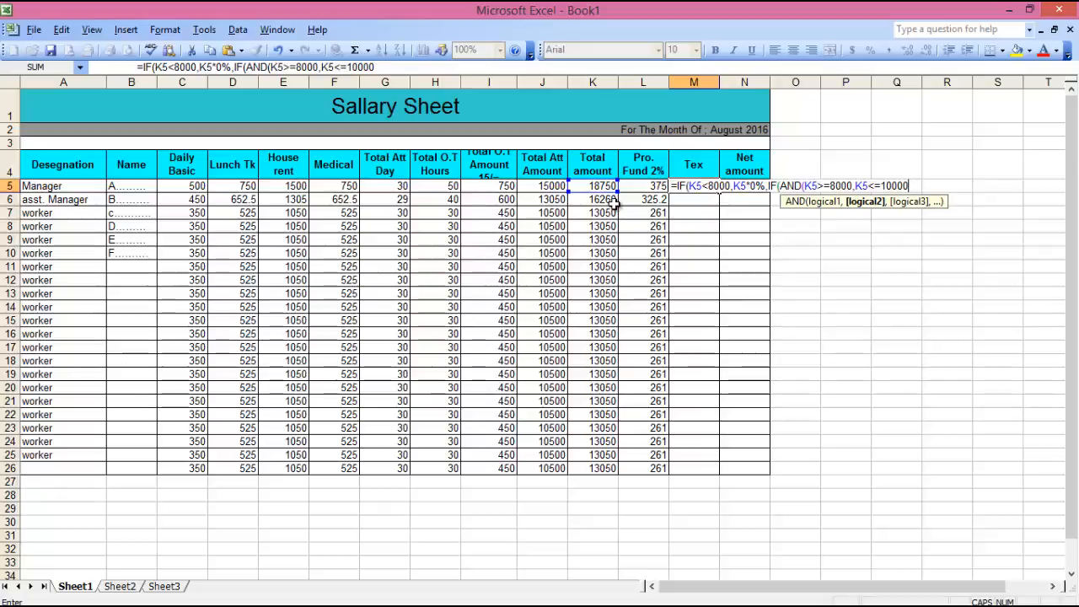
pyautogui.write(')')
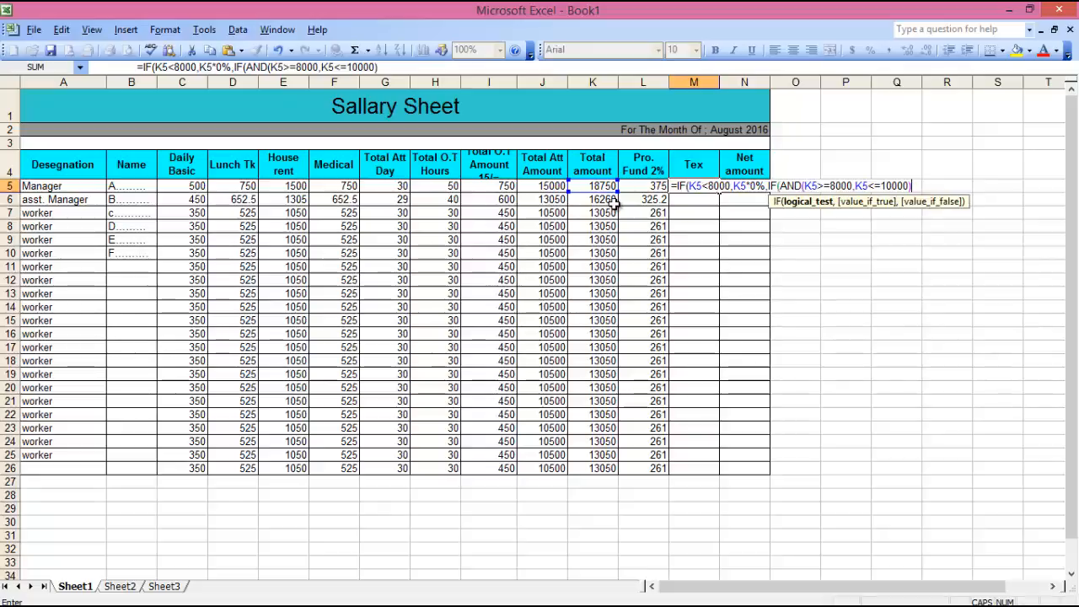
pyautogui.write(',')
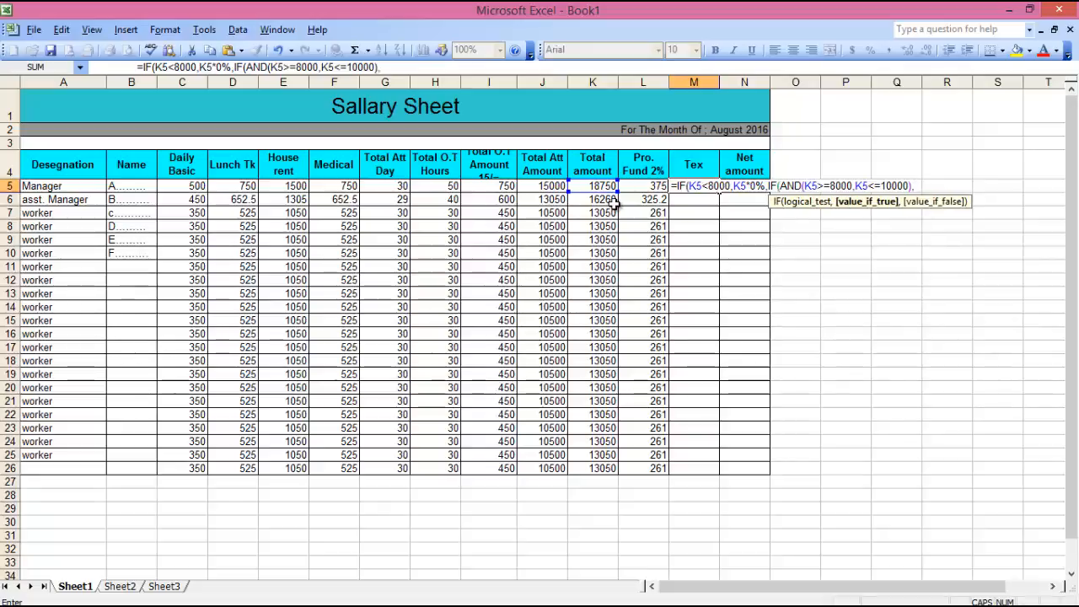
pyautogui.write('K5*5%')
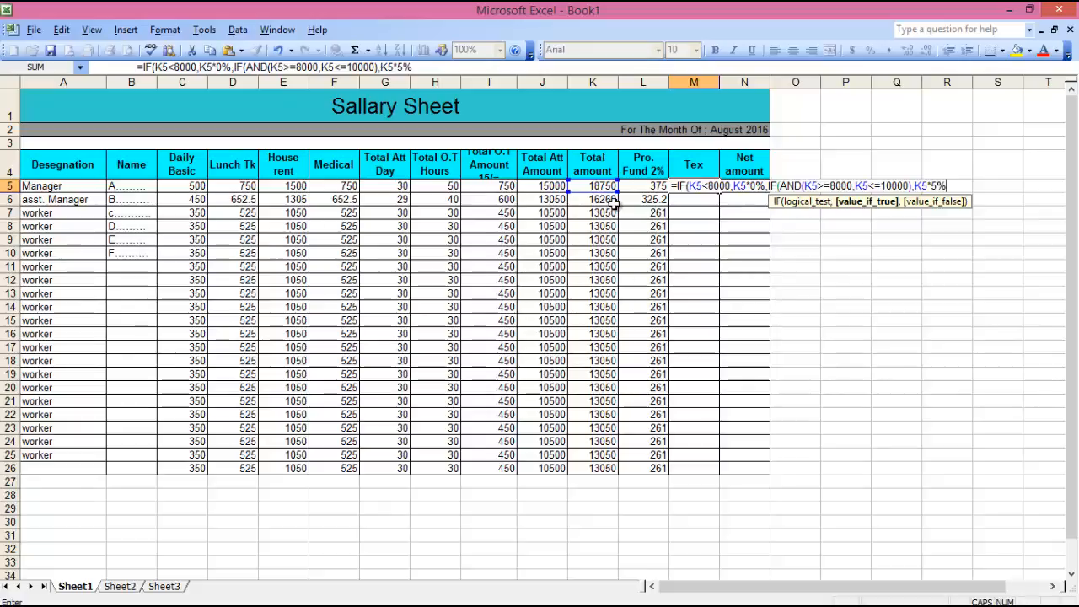
pyautogui.write(',')
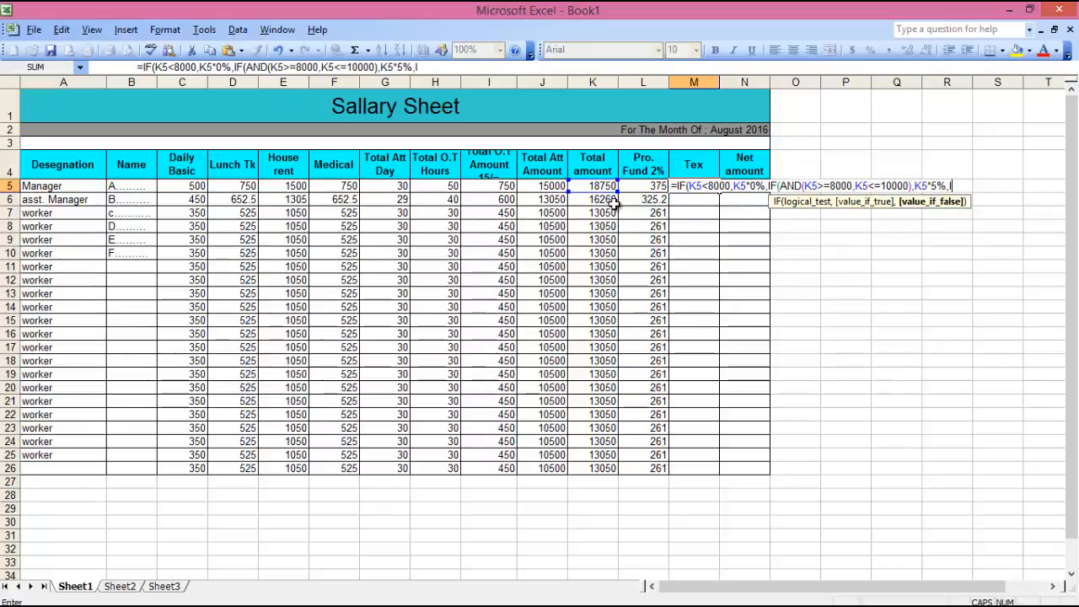
# Complete the Tex formula in M5 with IF(K5>10000,K5*10%))) and fill it down through M26.
pyautogui.write('IF(')
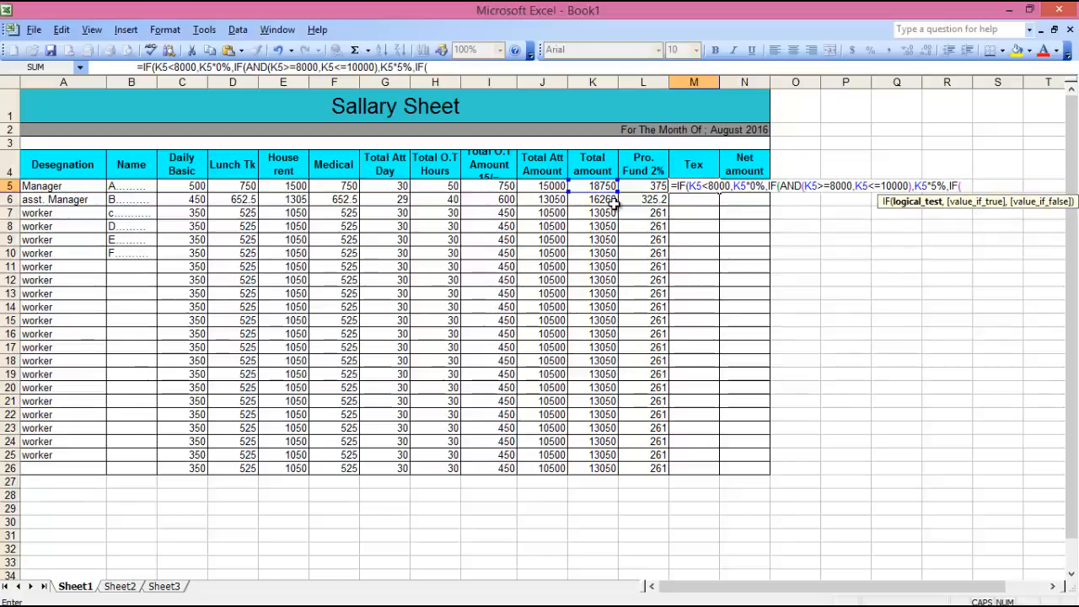
pyautogui.write('K5')
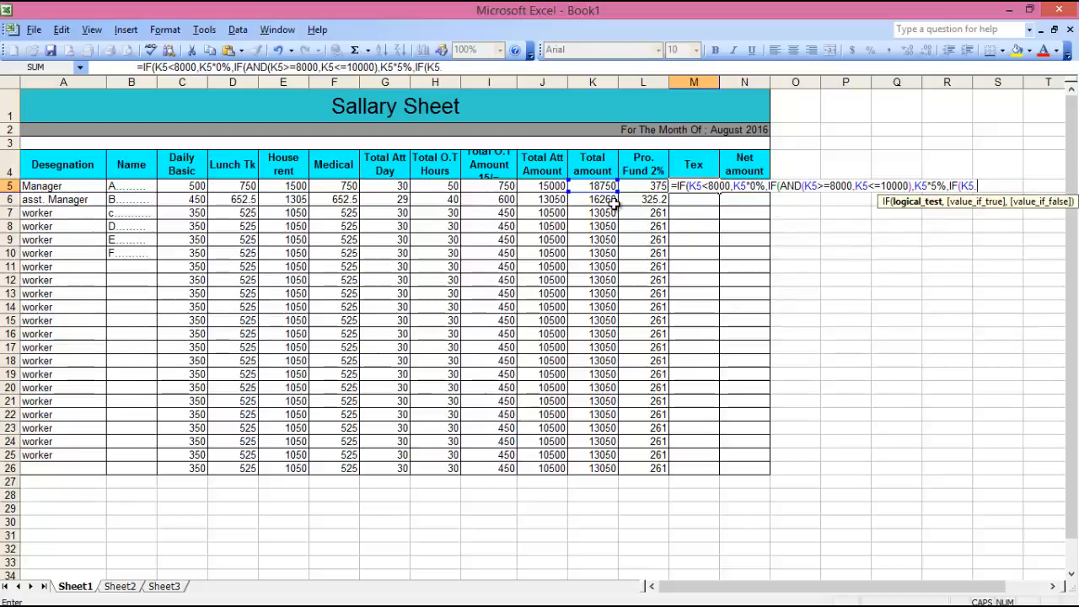
pyautogui.write('.')
pyautogui.press('BackSpace')
pyautogui.write('>')
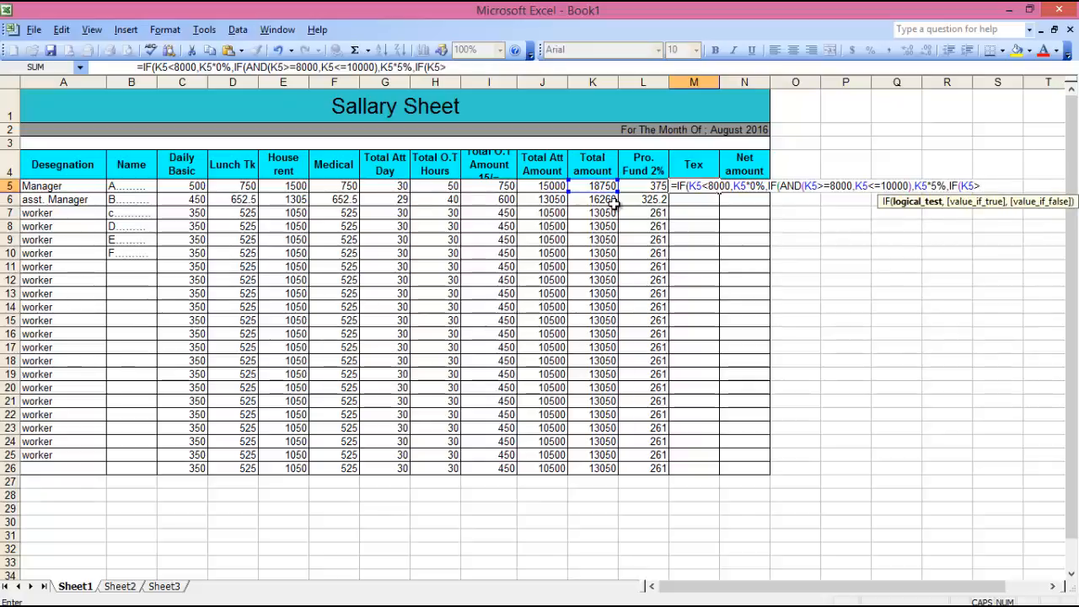
pyautogui.write('10000')
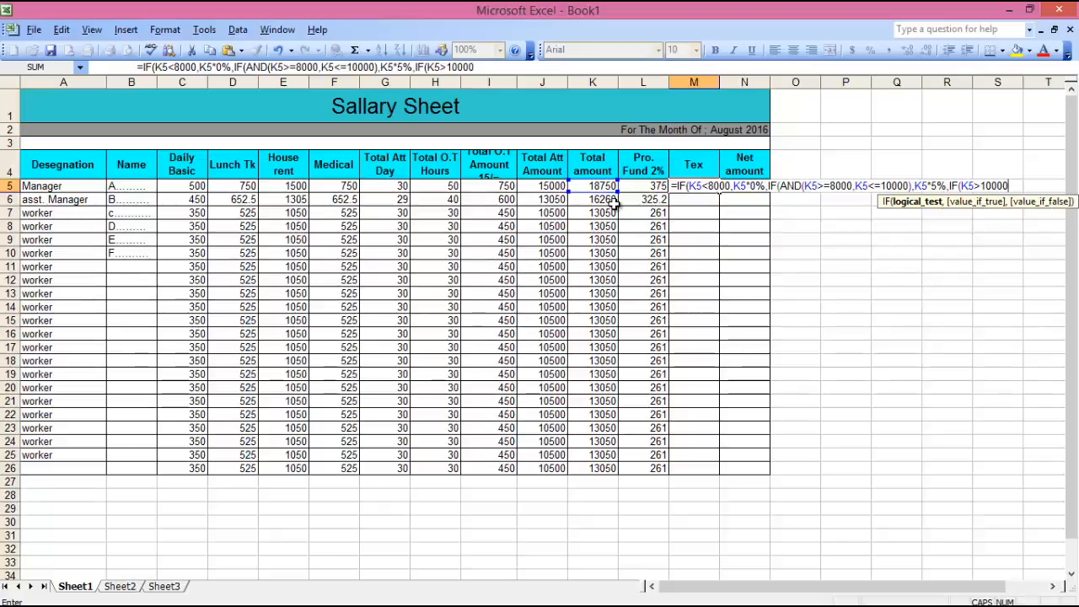
pyautogui.write(',')
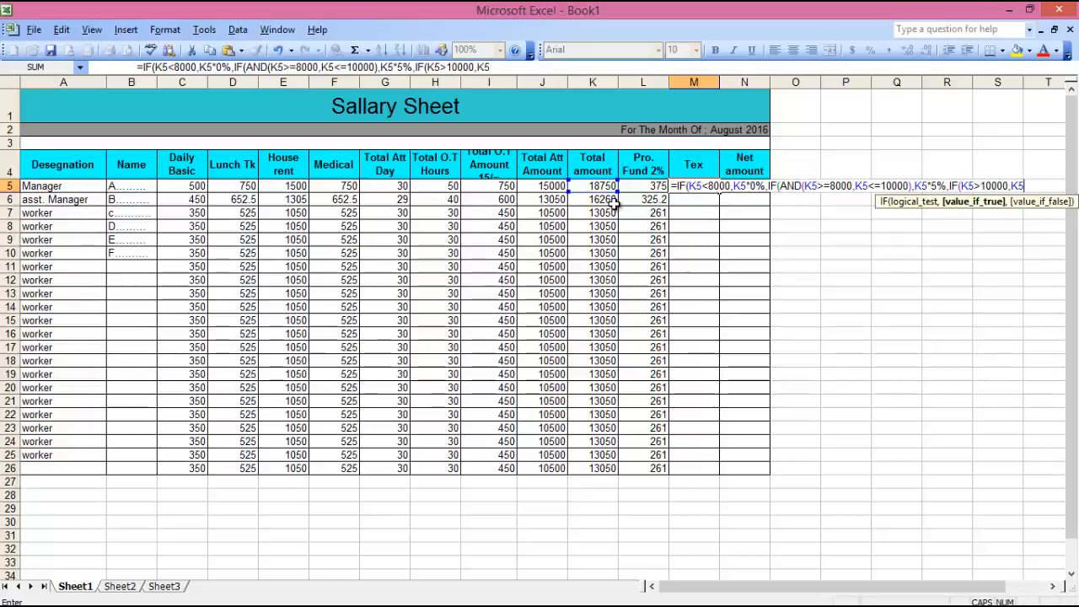
pyautogui.write('K5*5')
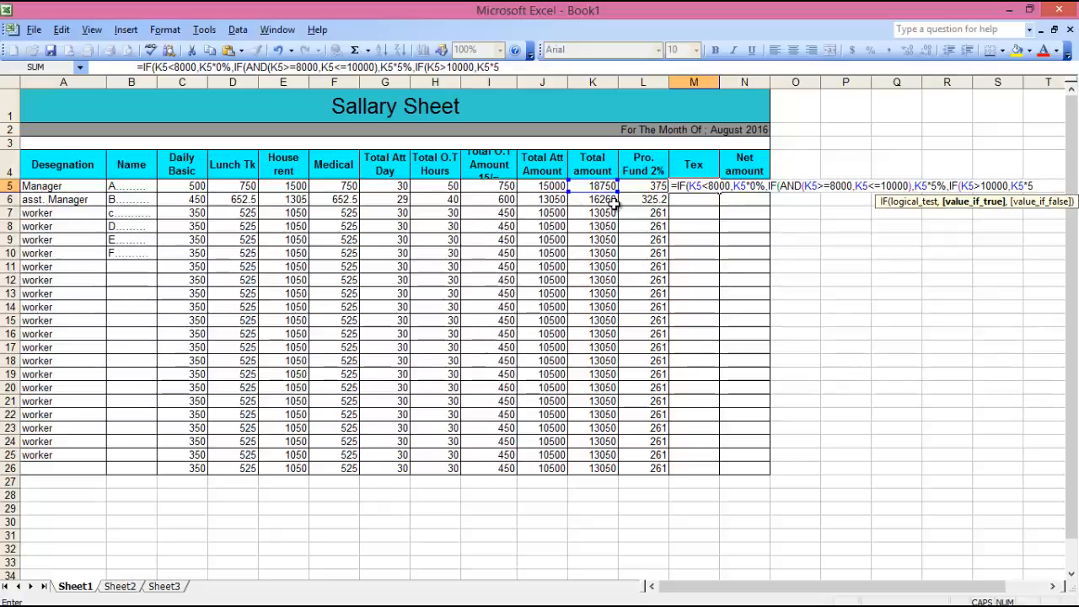
pyautogui.press('BackSpace')
pyautogui.write('10%')
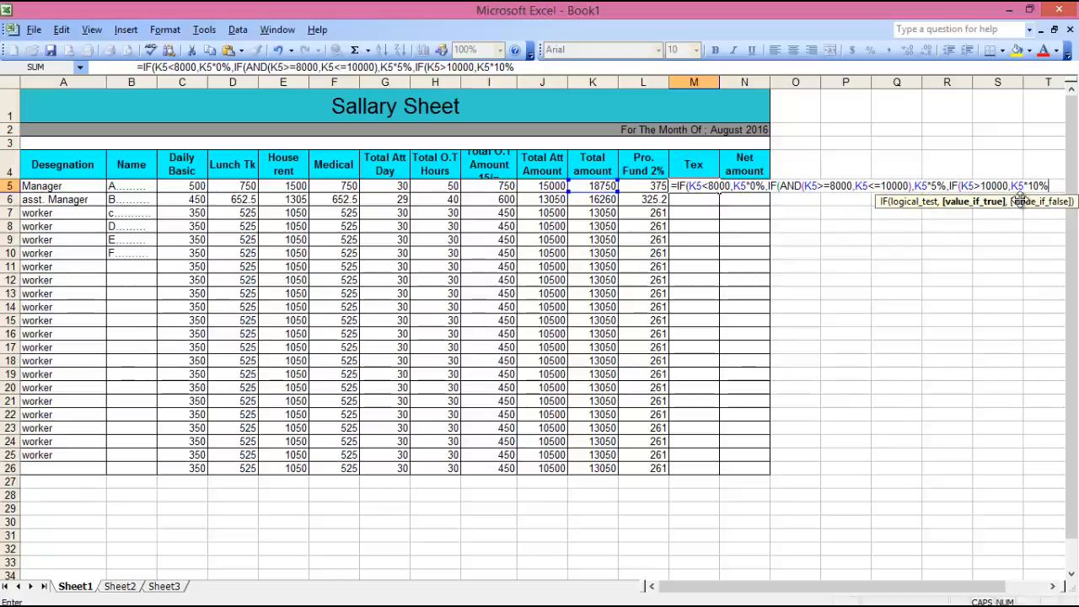
pyautogui.write(')))')
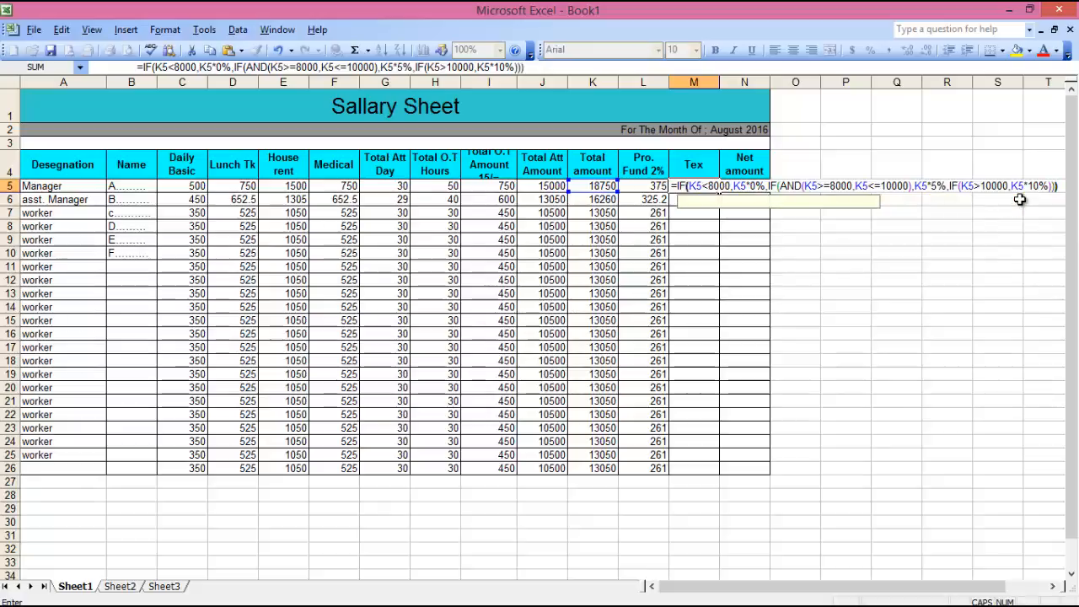
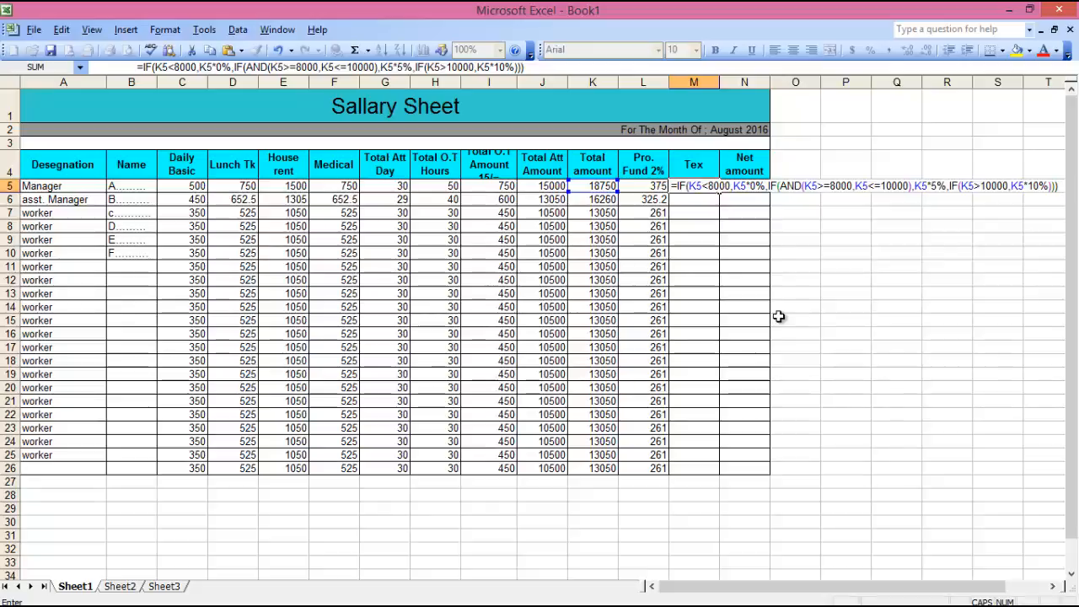
pyautogui.press('Return')
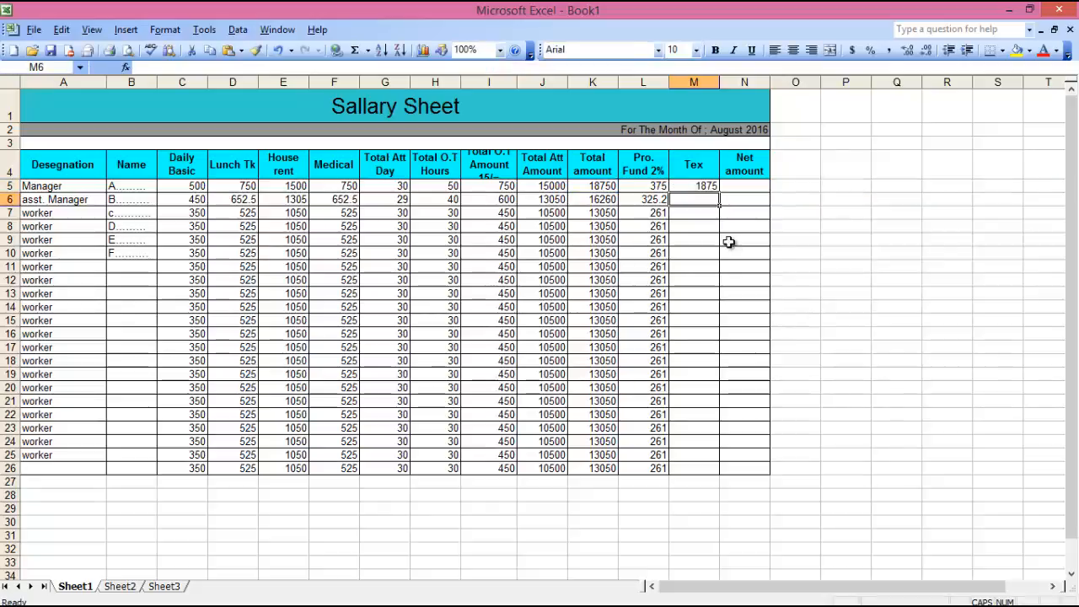
pyautogui.click(717, 184)
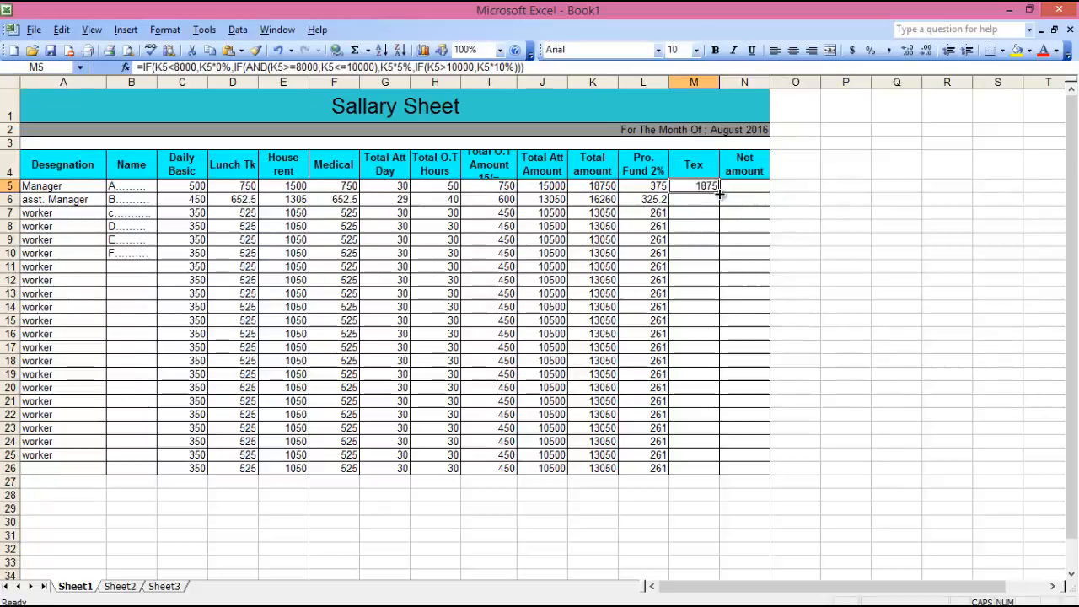
pyautogui.moveTo(719, 192); pyautogui.dragTo(723, 473)
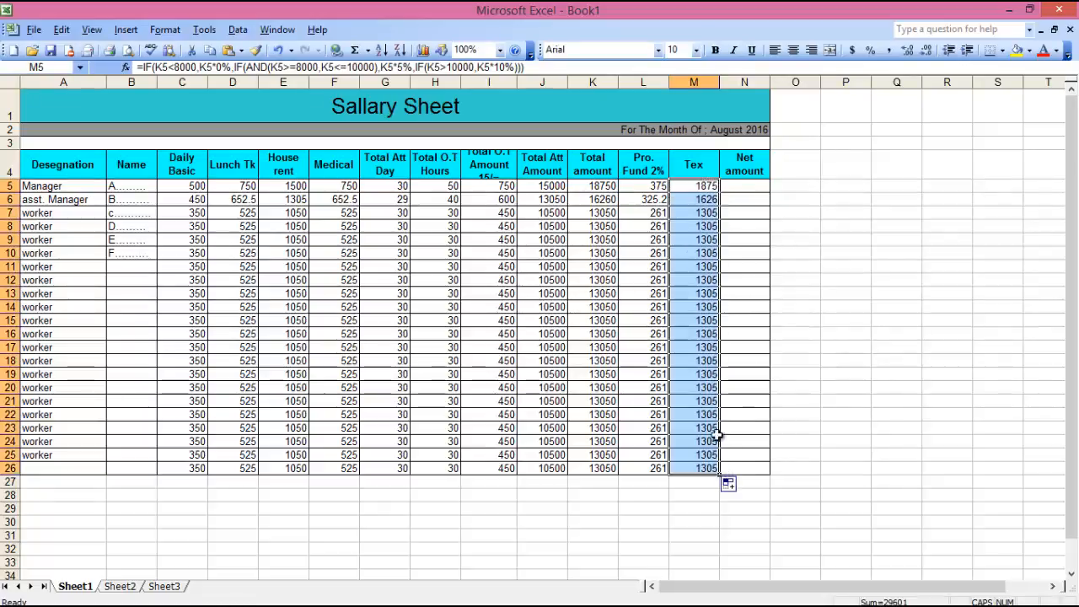
# Calculate the Net amount in N5 with =K5-(L5+M5) and fill the formula down through N26.
pyautogui.click(741, 188)
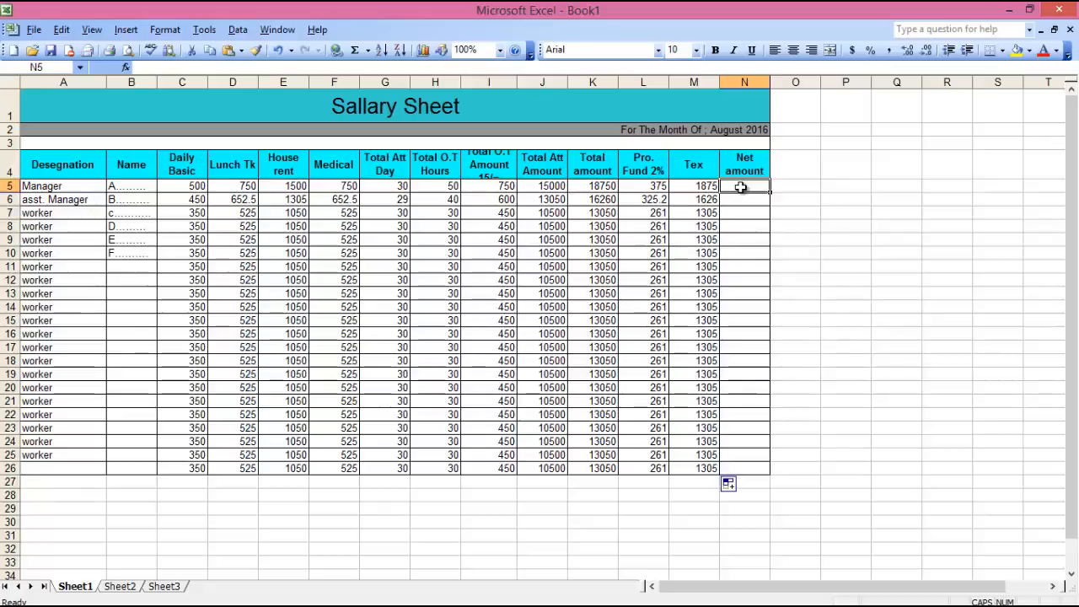
pyautogui.write('=')
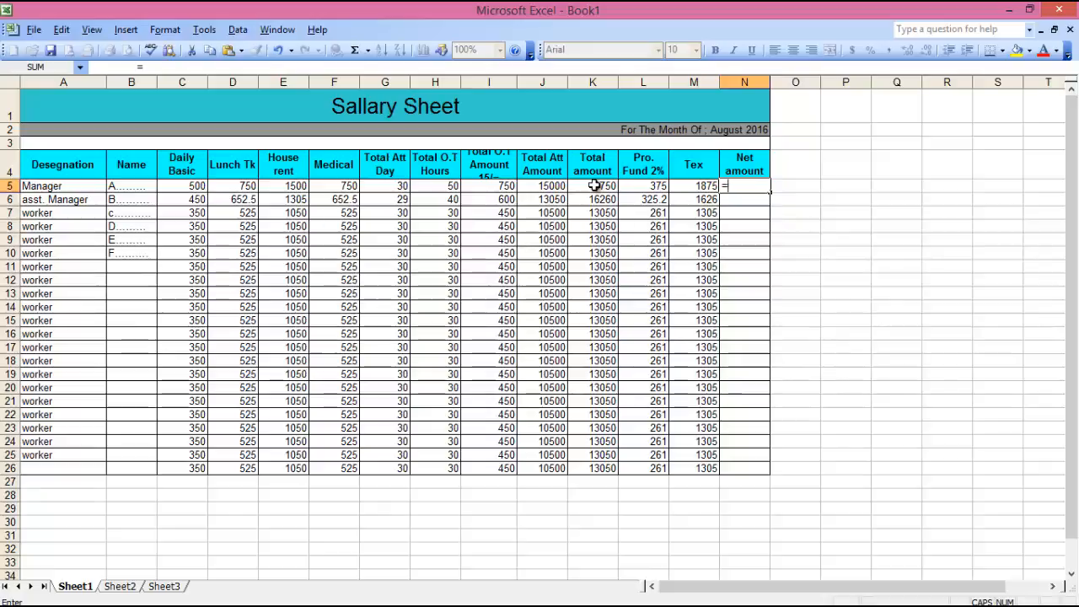
pyautogui.click(598, 186)
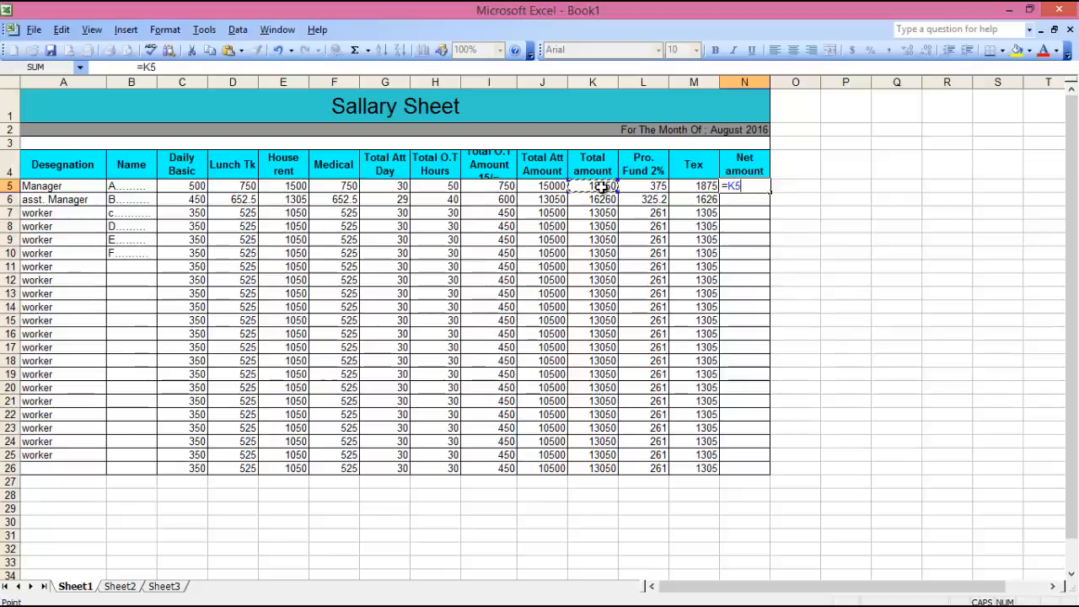
pyautogui.write('-9')
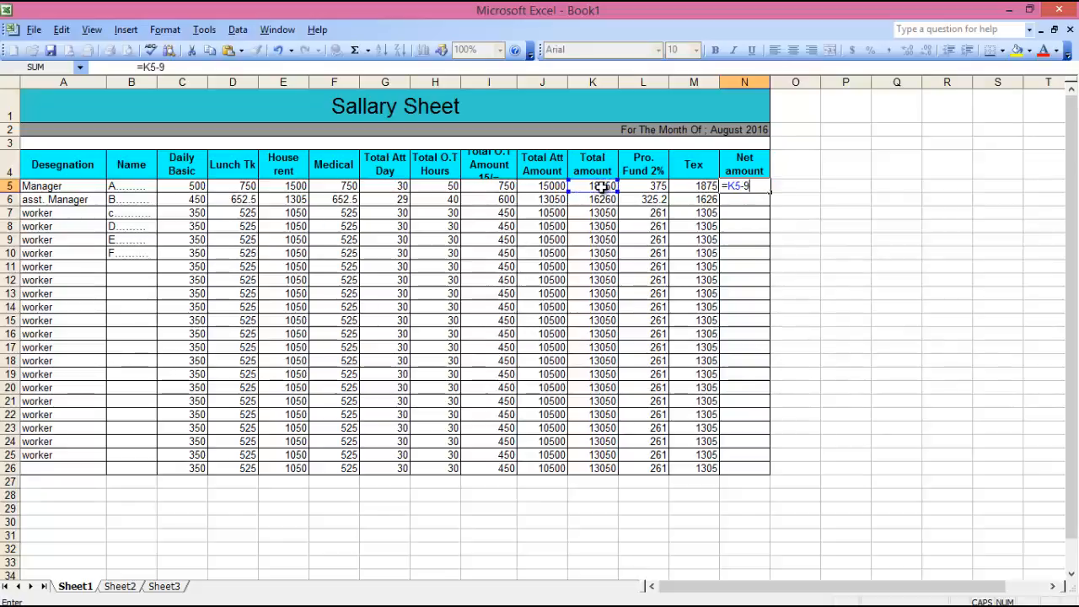
pyautogui.press('BackSpace')
pyautogui.write('9')
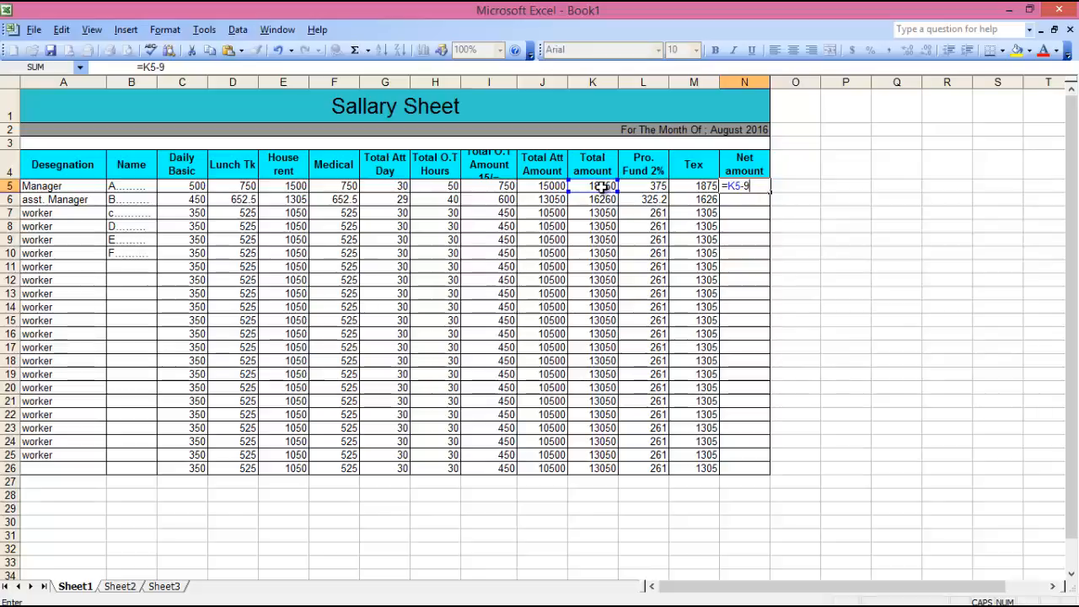
pyautogui.press('BackSpace')
pyautogui.write(')')
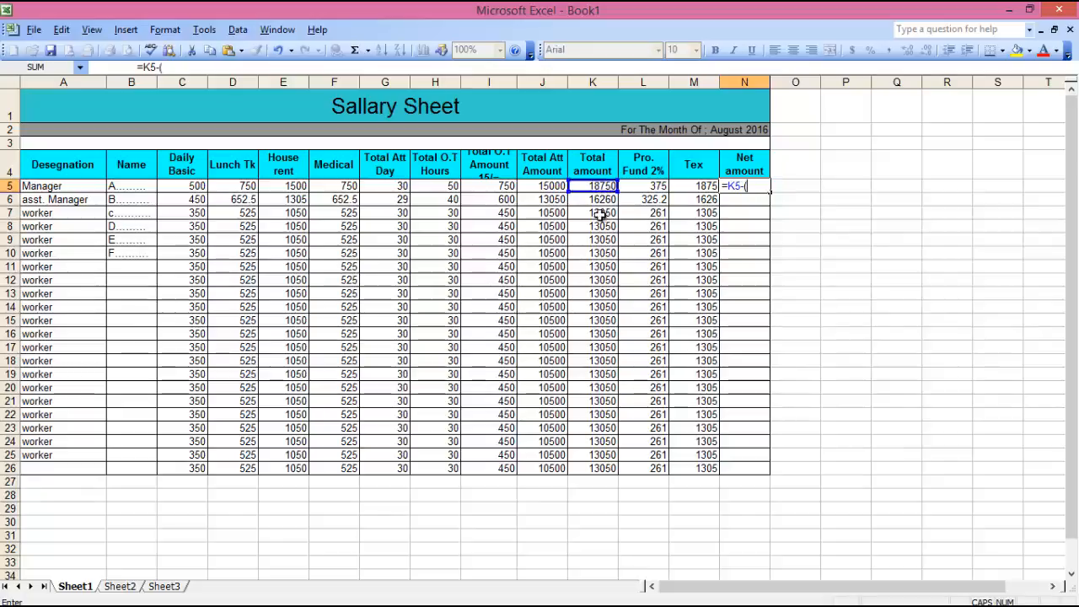
pyautogui.click(643, 187)
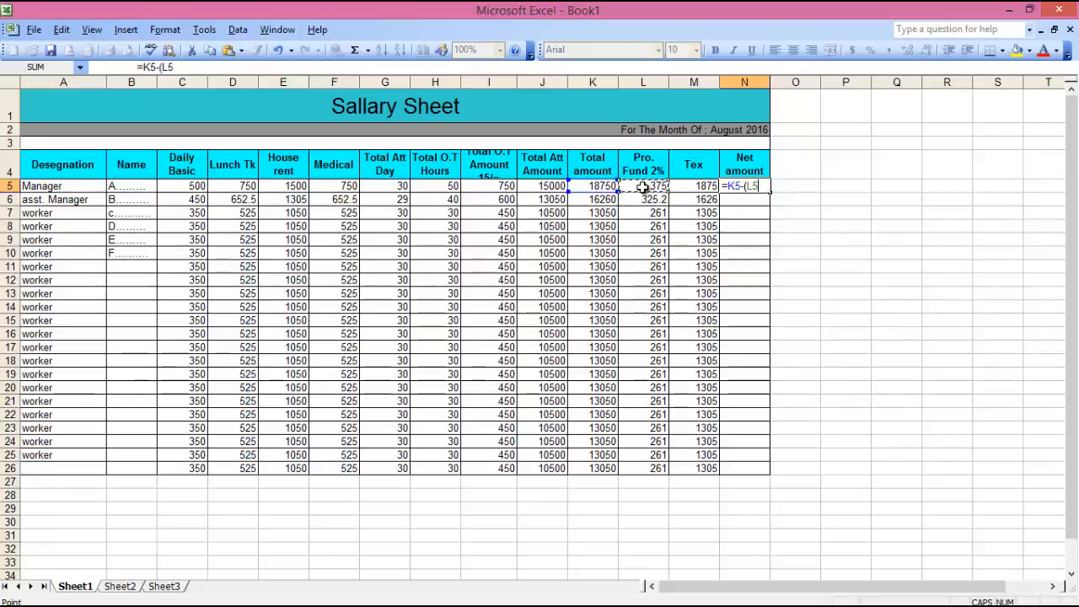
pyautogui.write('+')
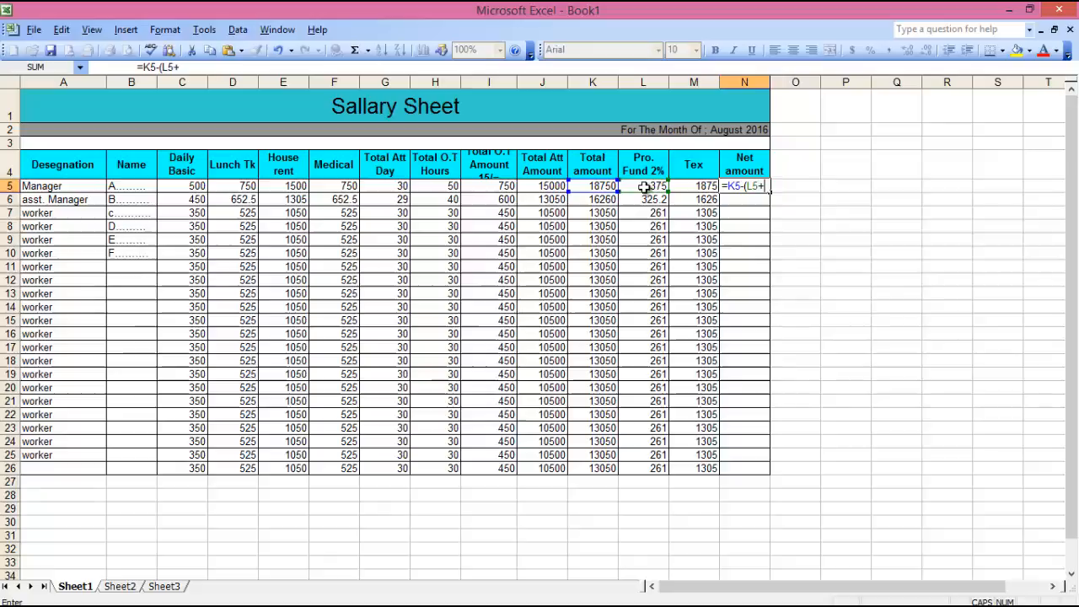
pyautogui.click(691, 187)
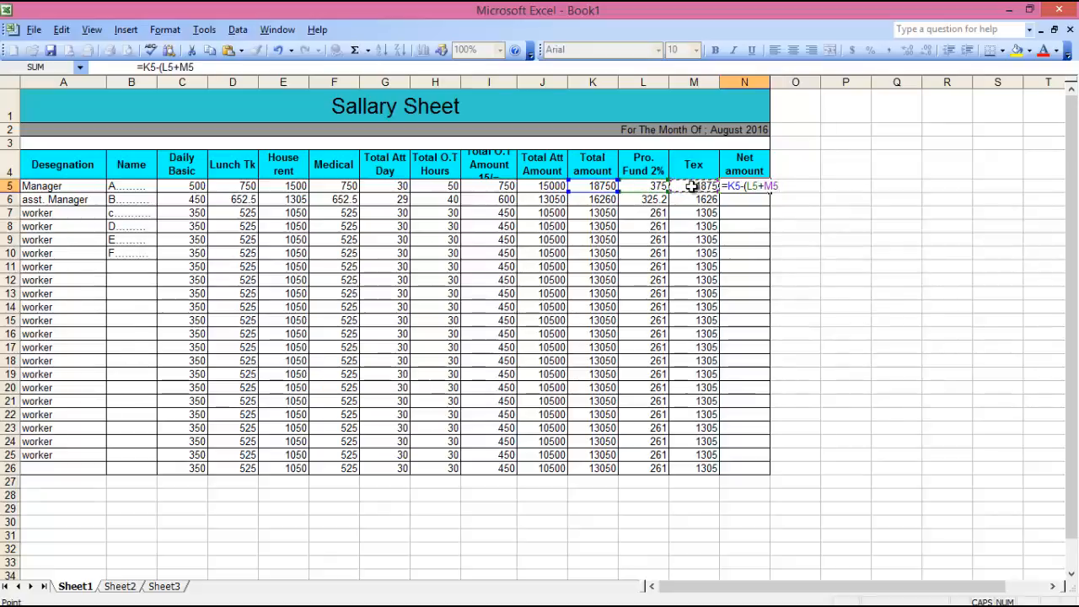
pyautogui.write(')')
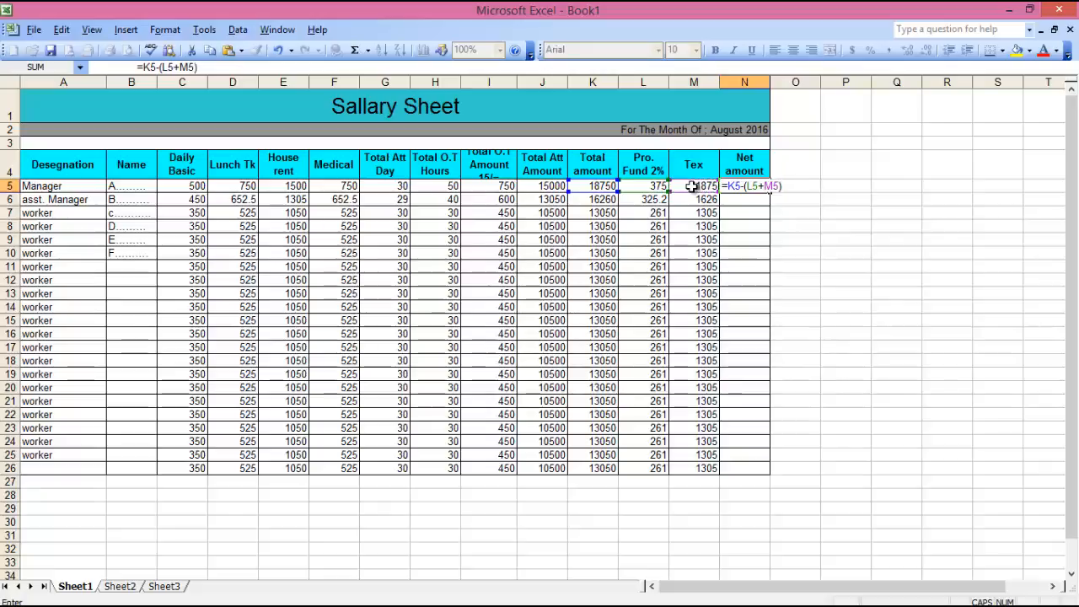
pyautogui.press('Return')
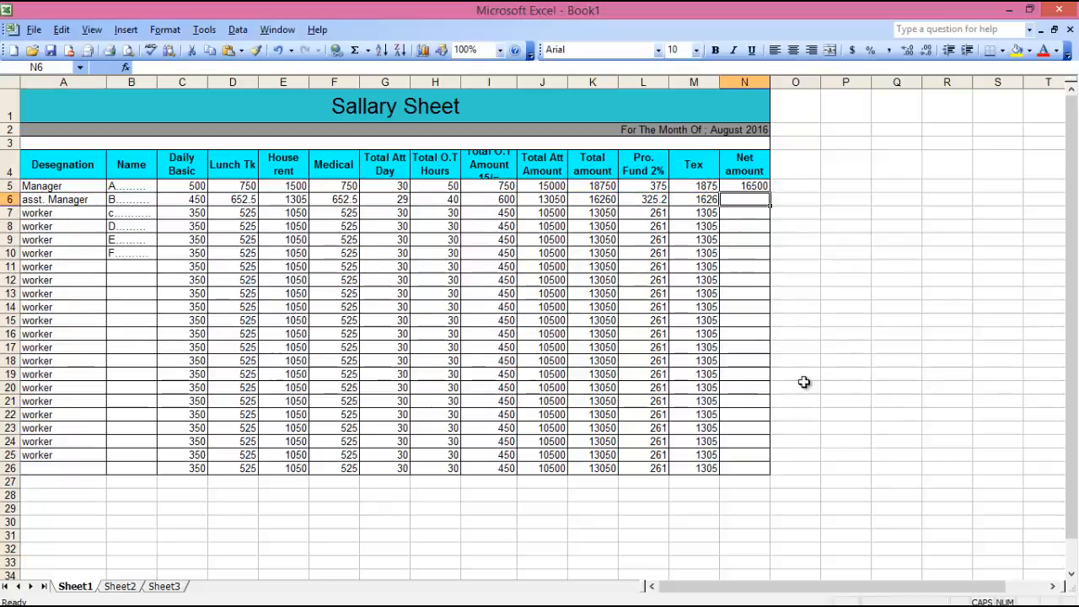
pyautogui.click(744, 185)
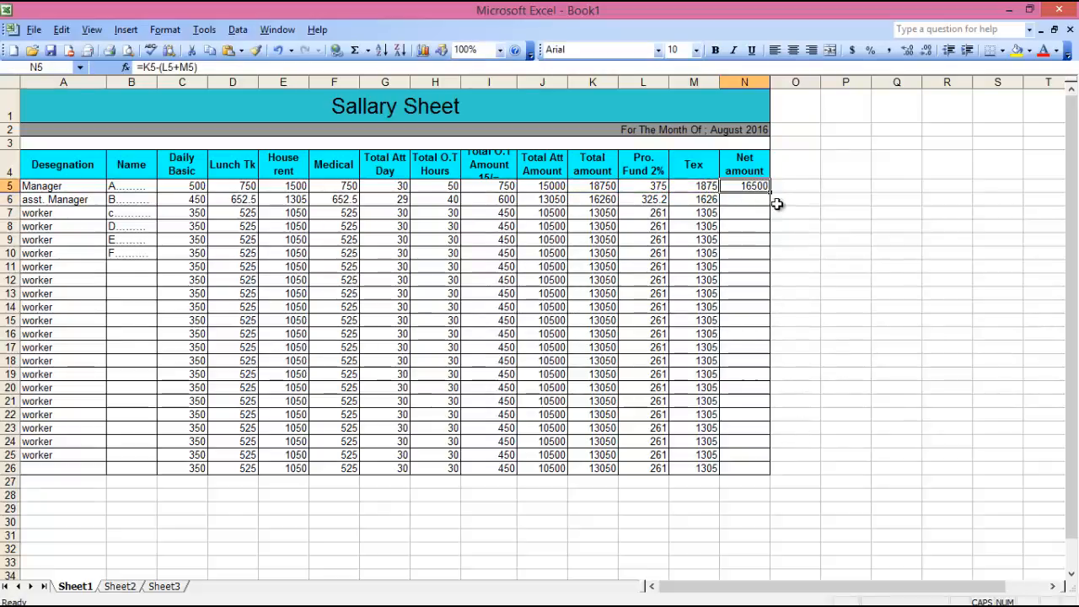
pyautogui.moveTo(769, 192); pyautogui.dragTo(759, 470)
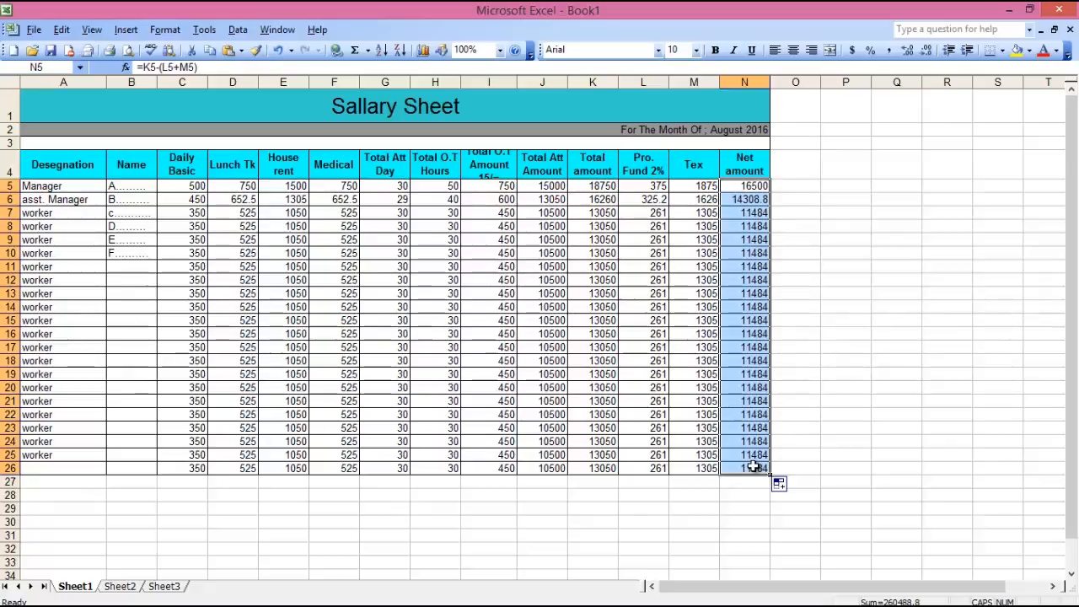
# Review the salary table from its header rows down to the last filled row and the empty area below.
pyautogui.scroll(-5, 739, 402)
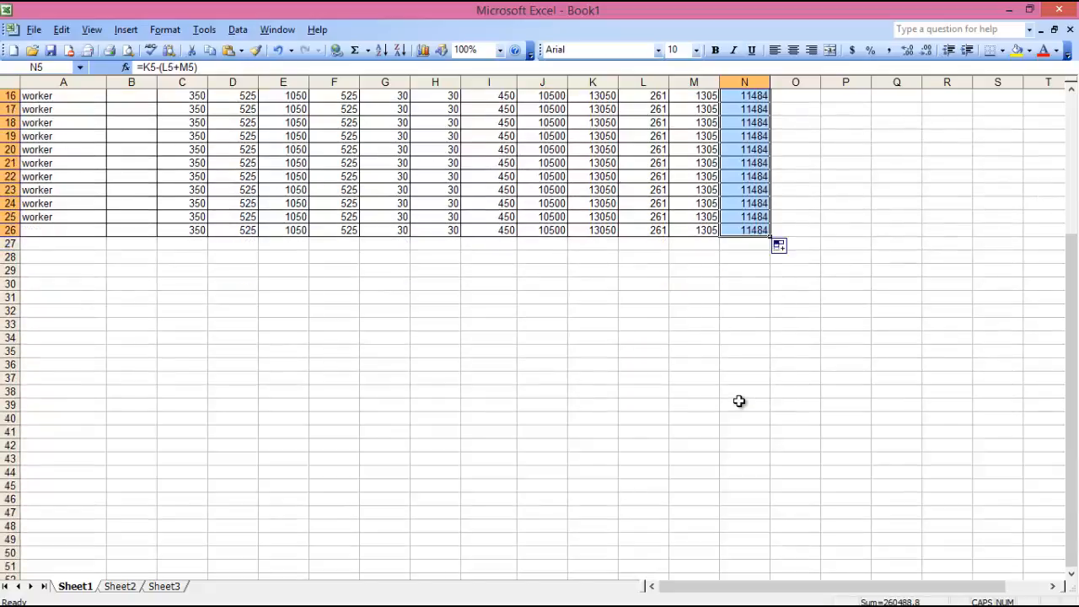
pyautogui.scroll(5, 515, 420)
pyautogui.scroll(-2, 503, 423)
pyautogui.scroll(2, 503, 423)
pyautogui.scroll(-3, 504, 423)
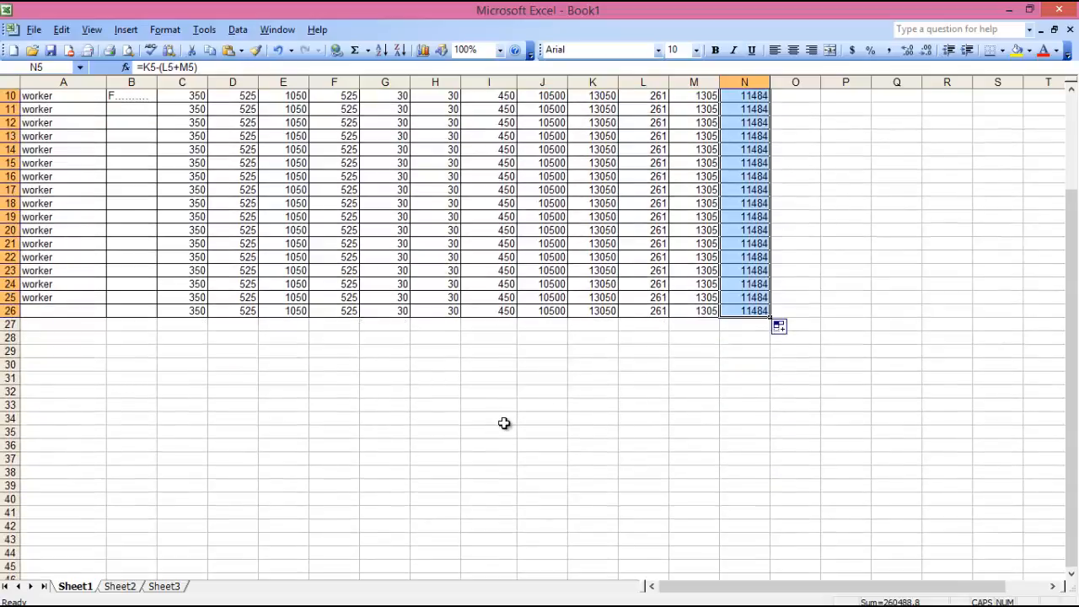
pyautogui.scroll(1, 498, 434)
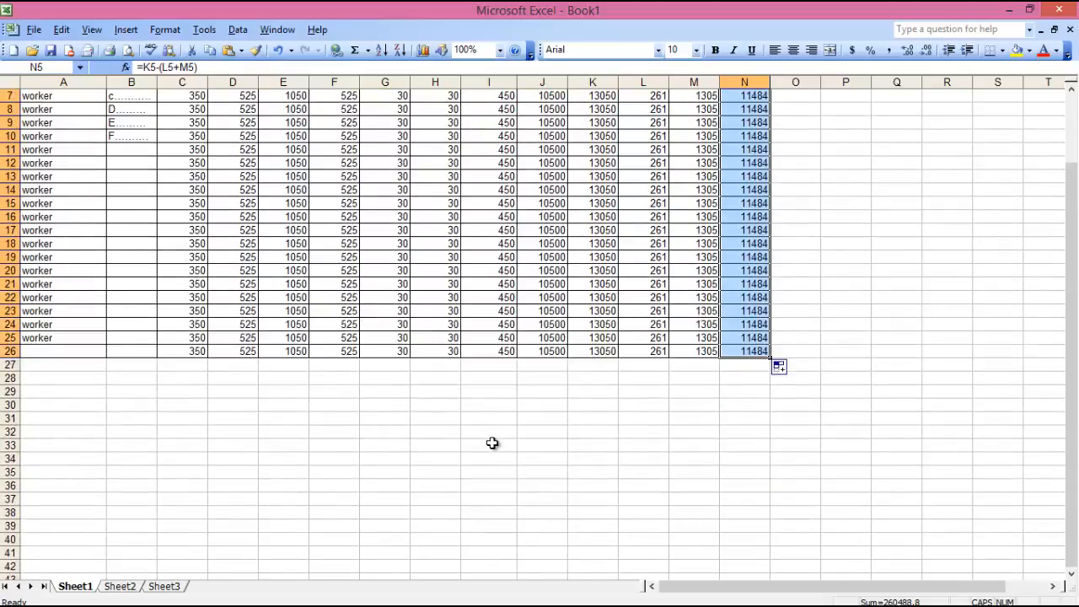
pyautogui.scroll(2, 492, 443)
pyautogui.scroll(-4, 492, 443)
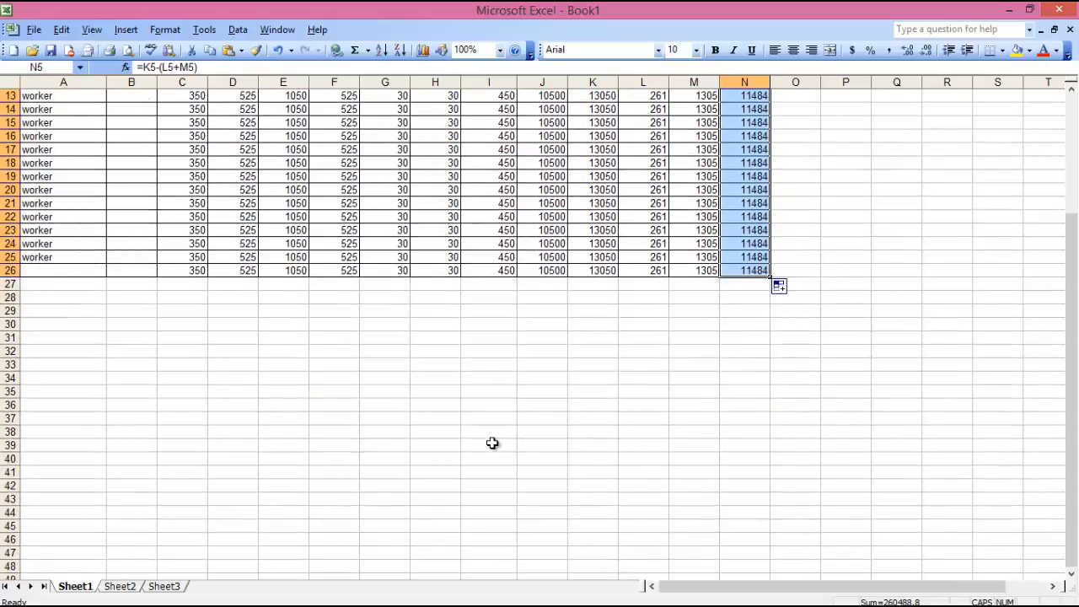
pyautogui.scroll(-1, 492, 443)
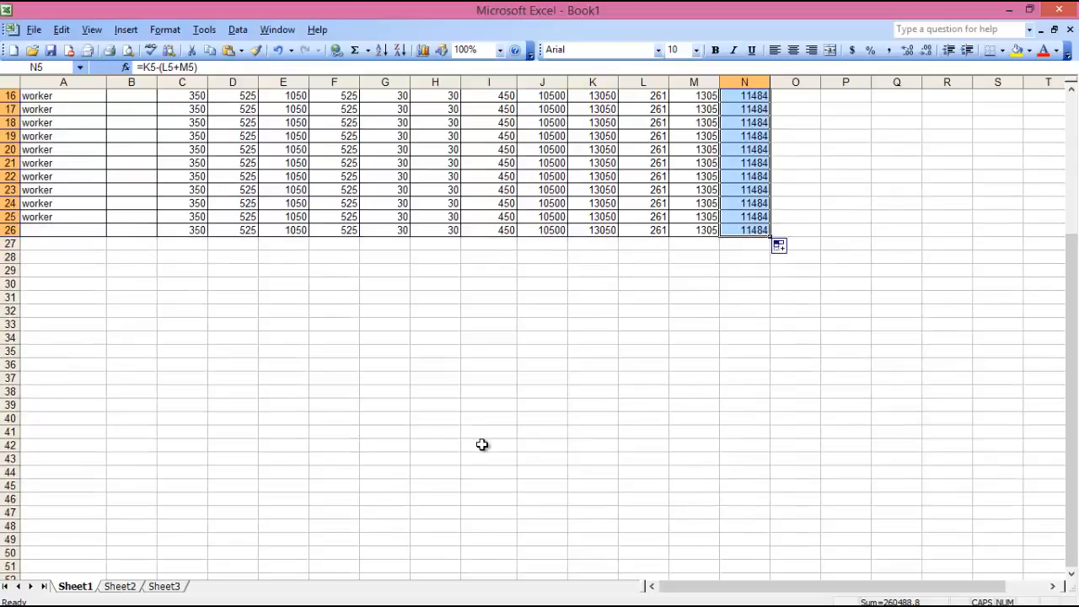
pyautogui.click(274, 318)
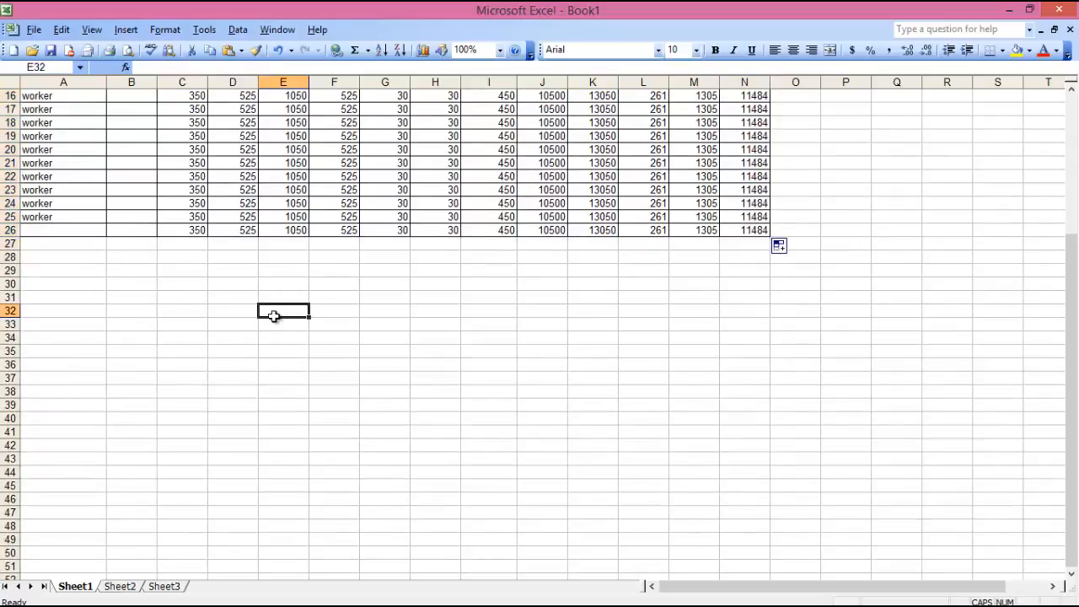
pyautogui.scroll(5, 274, 316)
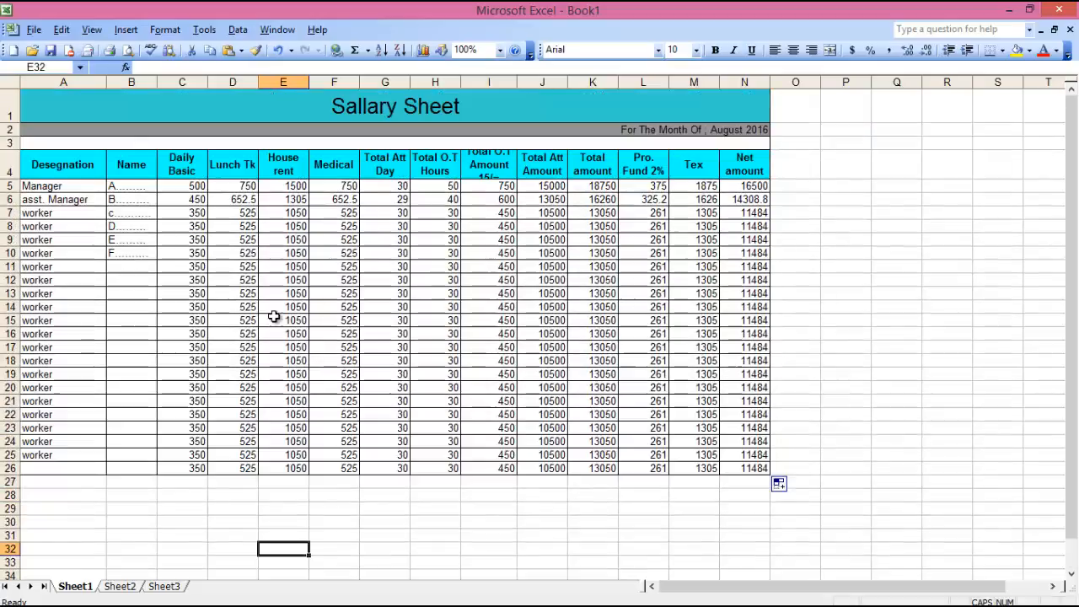
pyautogui.scroll(-4, 274, 316)
pyautogui.scroll(2, 275, 324)
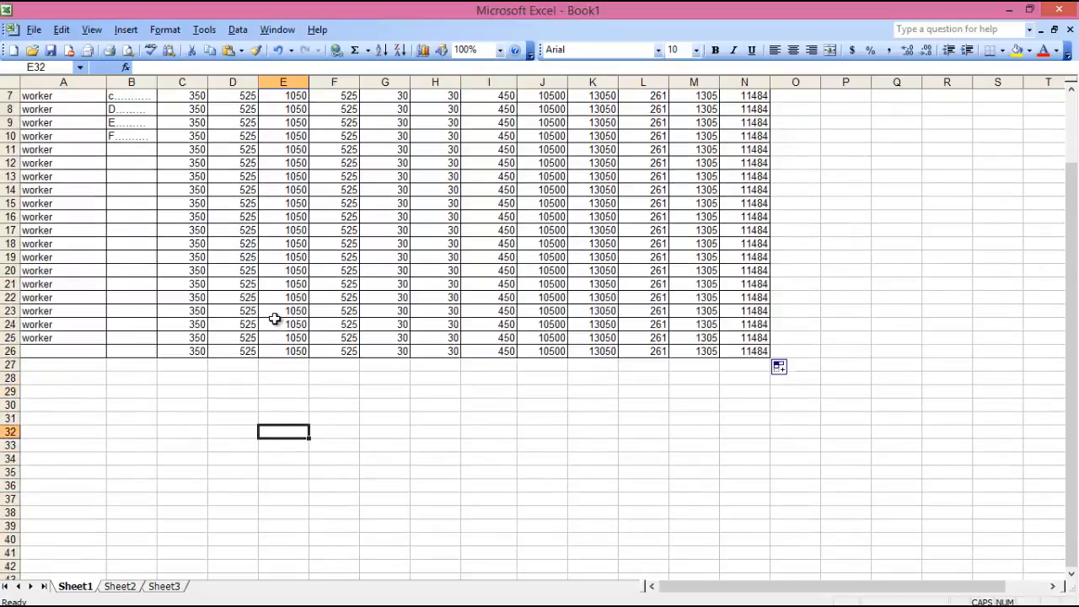
pyautogui.scroll(-1, 276, 333)
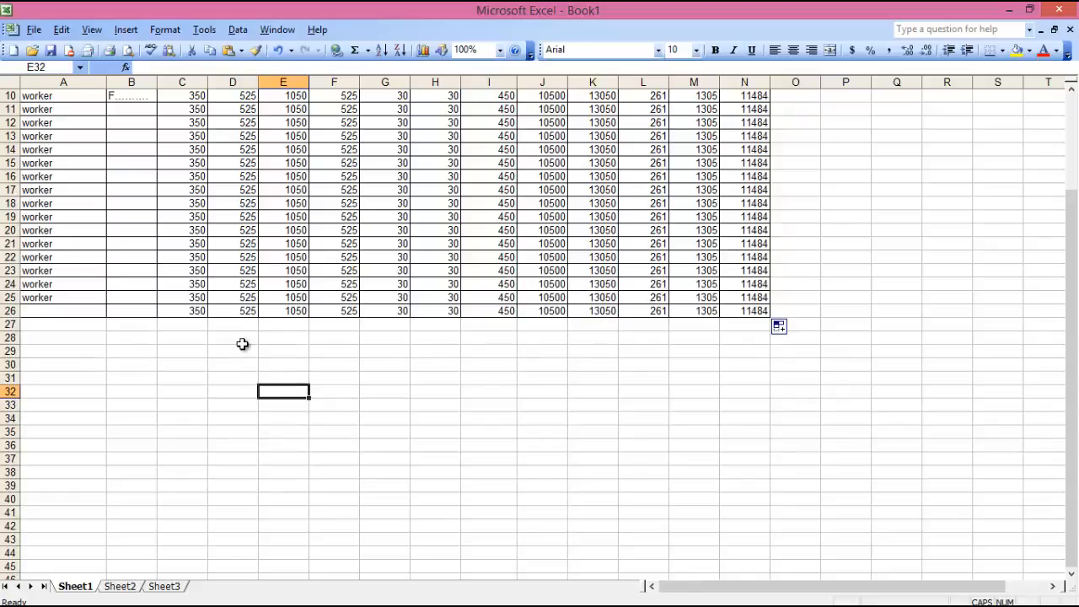
# Merge cells D32:O32 below the salary table into one cell.
pyautogui.moveTo(227, 391); pyautogui.dragTo(795, 390)
pyautogui.rightClick(372, 392)
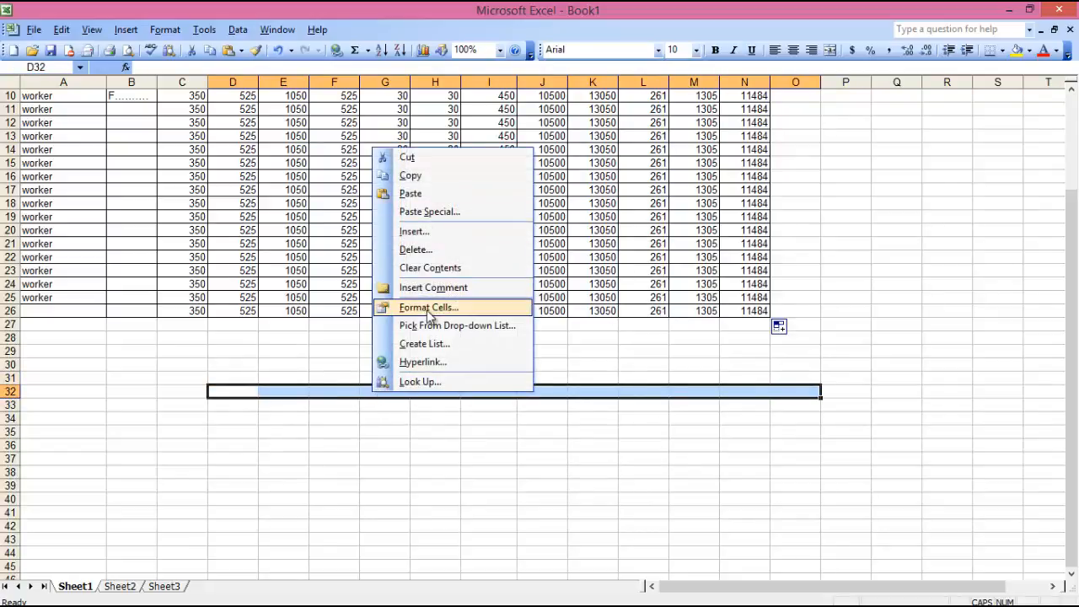
pyautogui.click(428, 308)
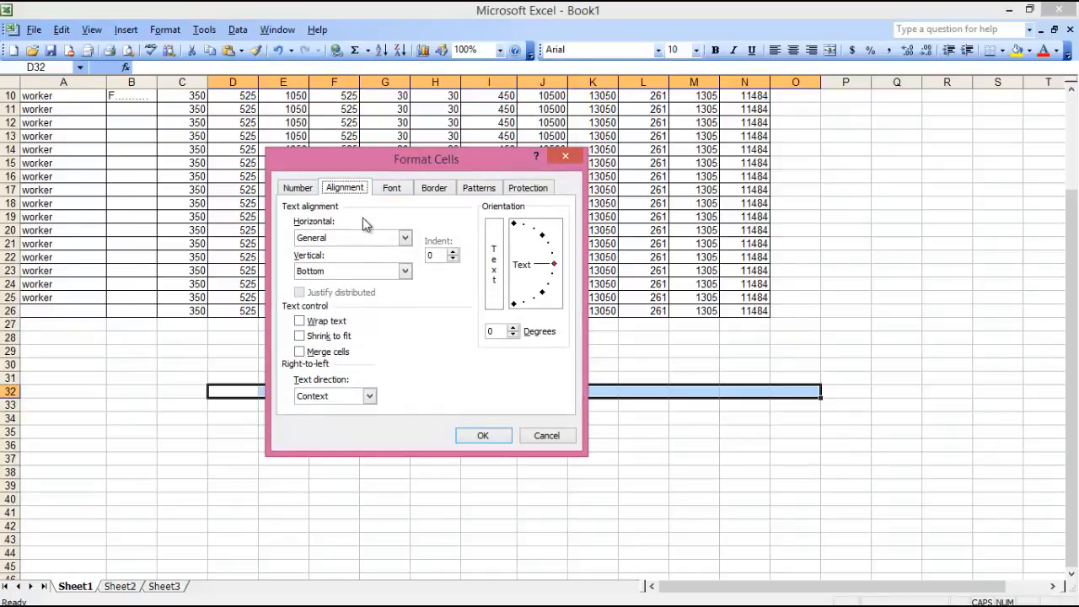
pyautogui.click(302, 352)
pyautogui.click(481, 437)
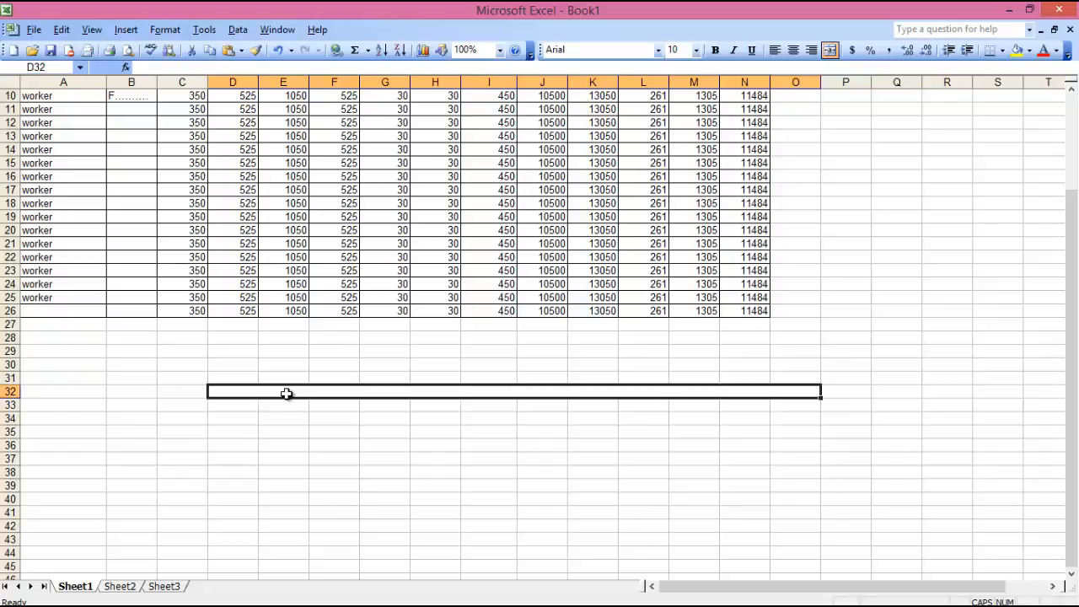
# Start a text note of the tax formula in merged cell D32 with TEX: =IF(K5<8000,K5*0%,.
pyautogui.write('TEX')
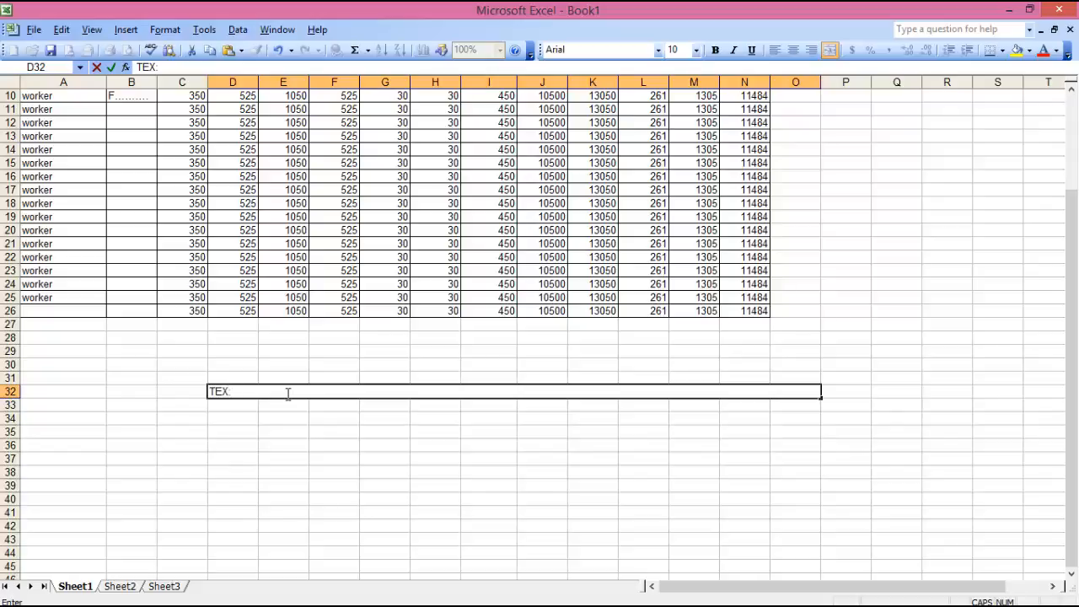
pyautogui.press('BackSpace')
pyautogui.press('BackSpace')
pyautogui.write('=IF')
pyautogui.write('(')
pyautogui.write('K1')
pyautogui.press('BackSpace')
pyautogui.write('5<8000')
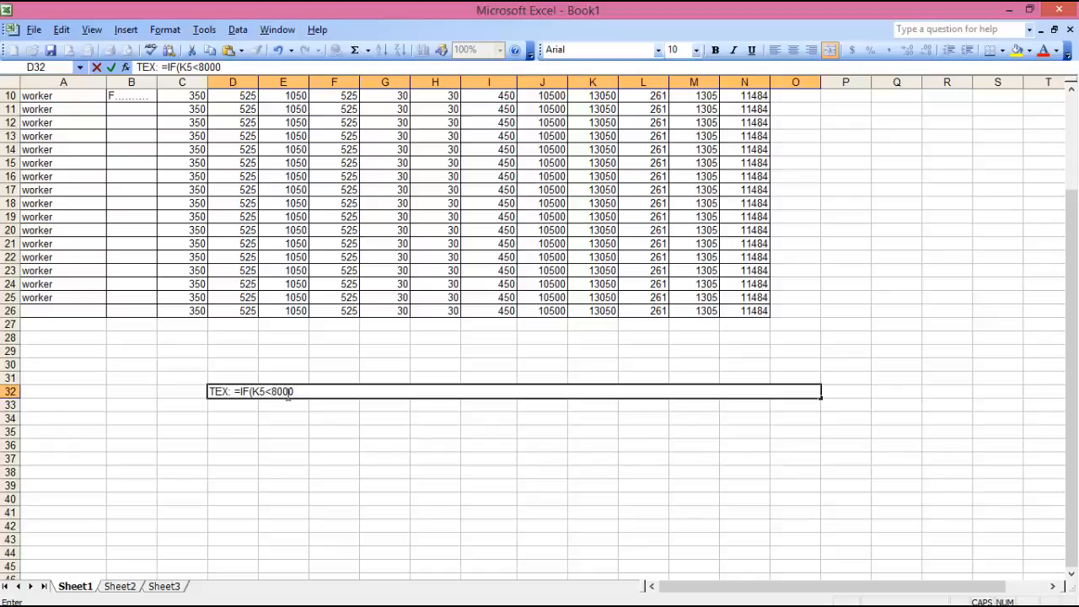
pyautogui.write(',')
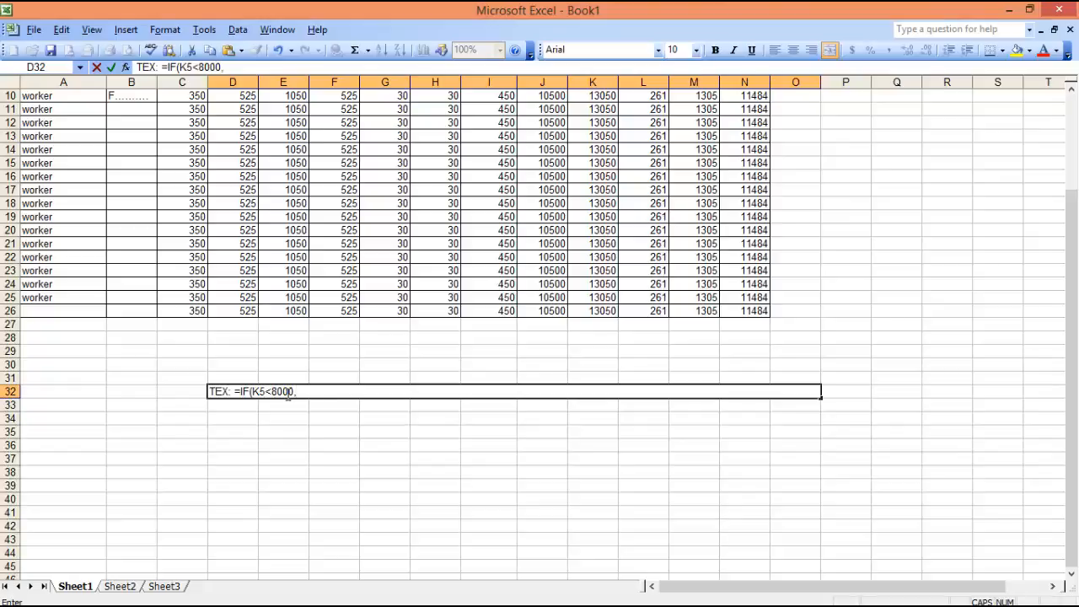
pyautogui.write('K5*0%,')
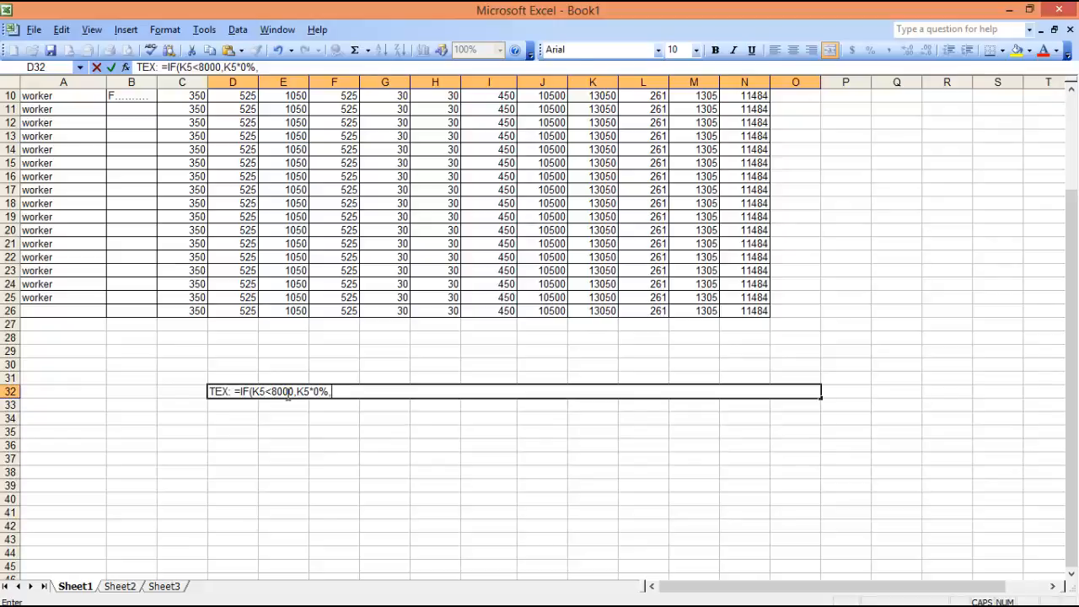
# Extend the tax note in D32 with the 5% condition IF(AND(K5>=8000,K5<=10000),K5*5%.
pyautogui.write('IF(AND(')
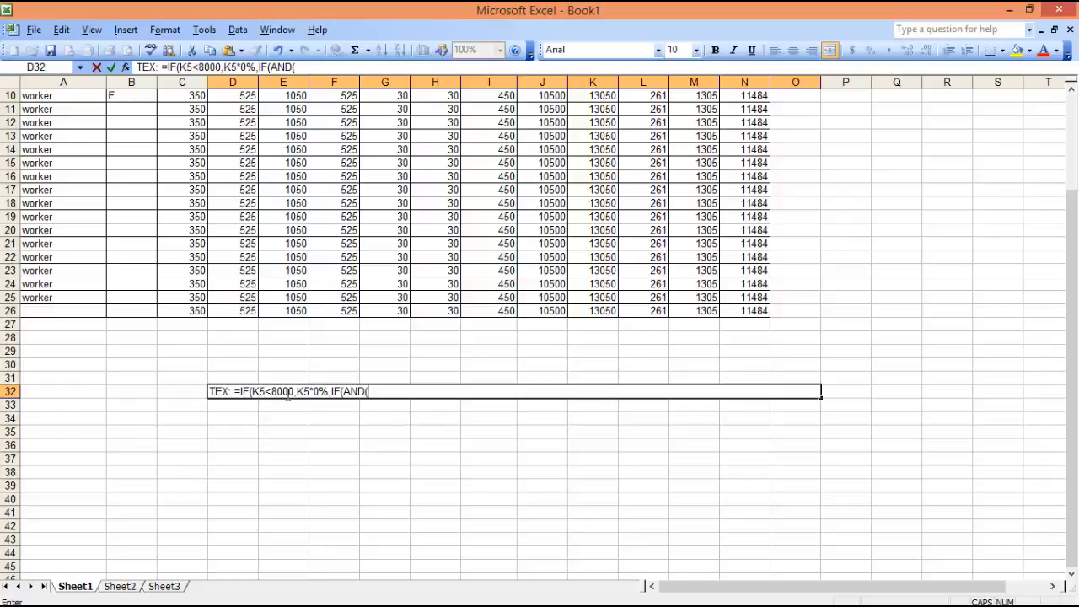
pyautogui.write('K5>=8000')
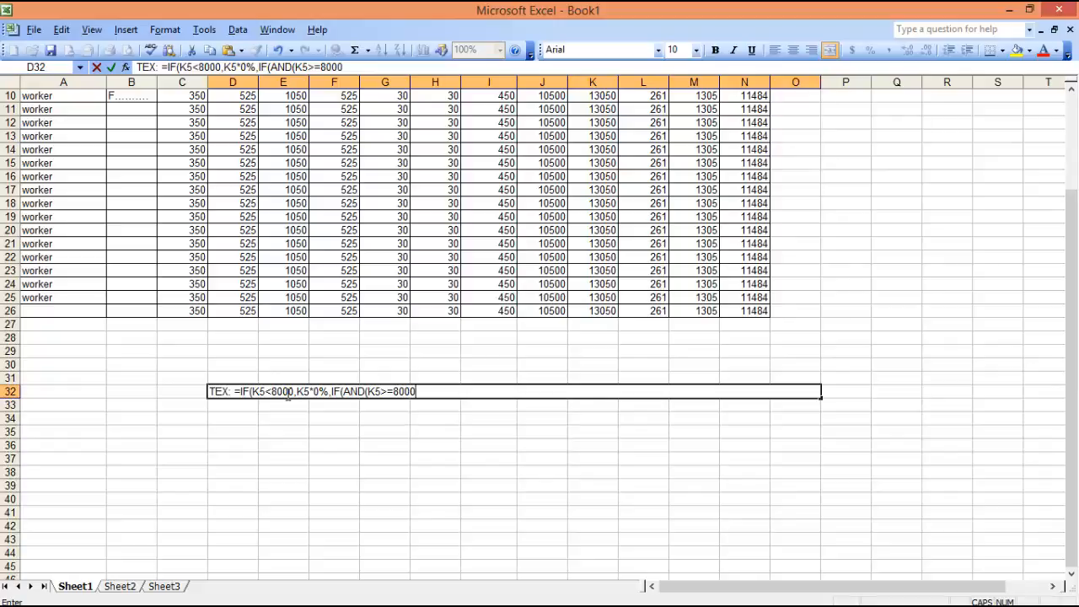
pyautogui.write(',K5')
pyautogui.write('<=10000')
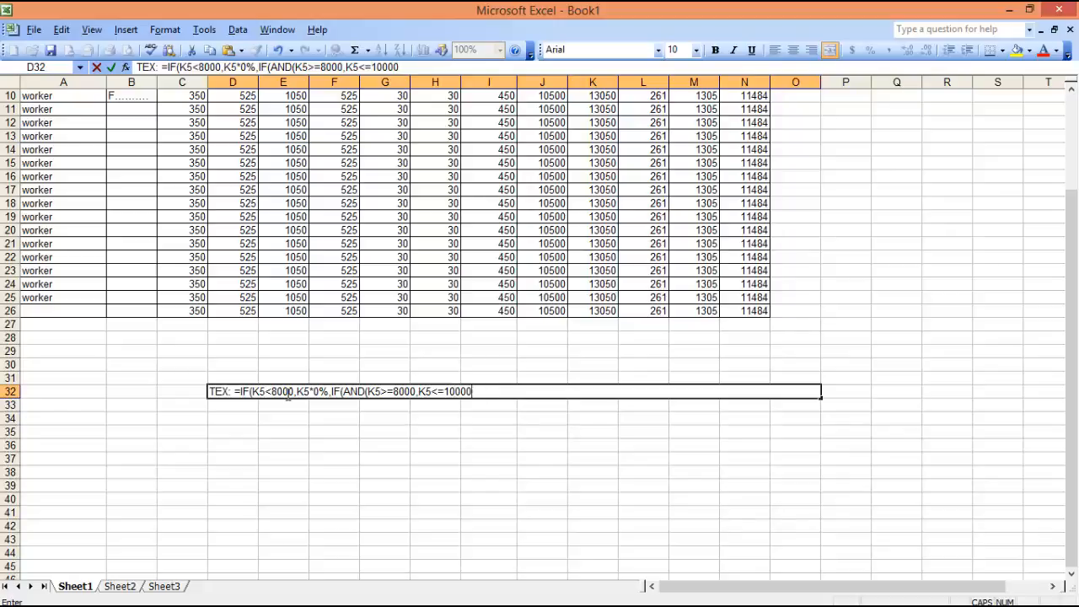
pyautogui.write('),K5*5%')
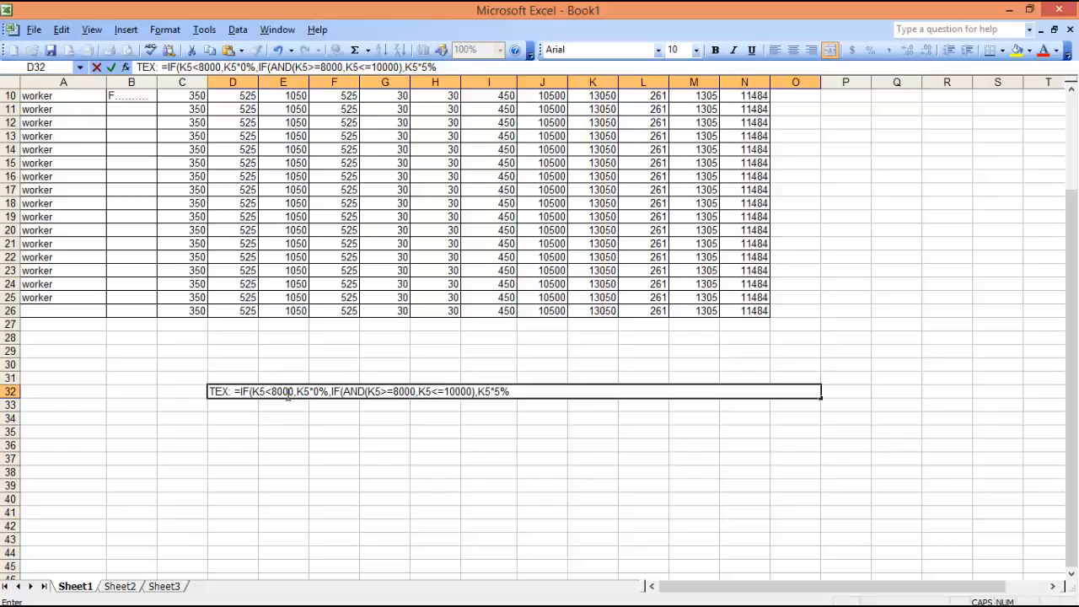
# Complete the tax note in D32 with the 10% condition ,IF(K5>10000,K5*10%))).
pyautogui.write(',IF(AND(K5>1000')
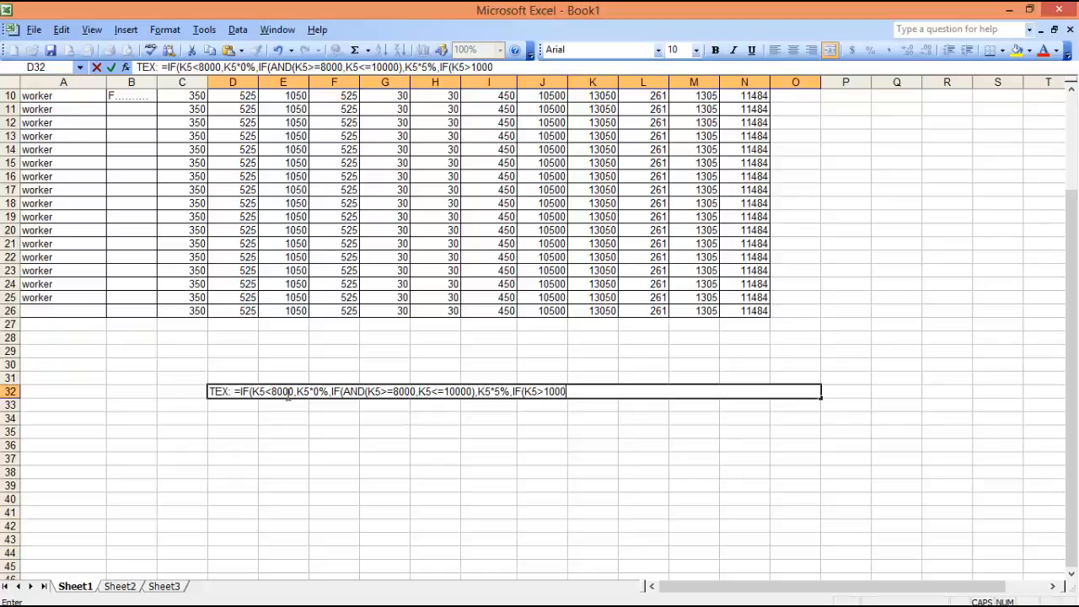
pyautogui.write('0,K5*10%')
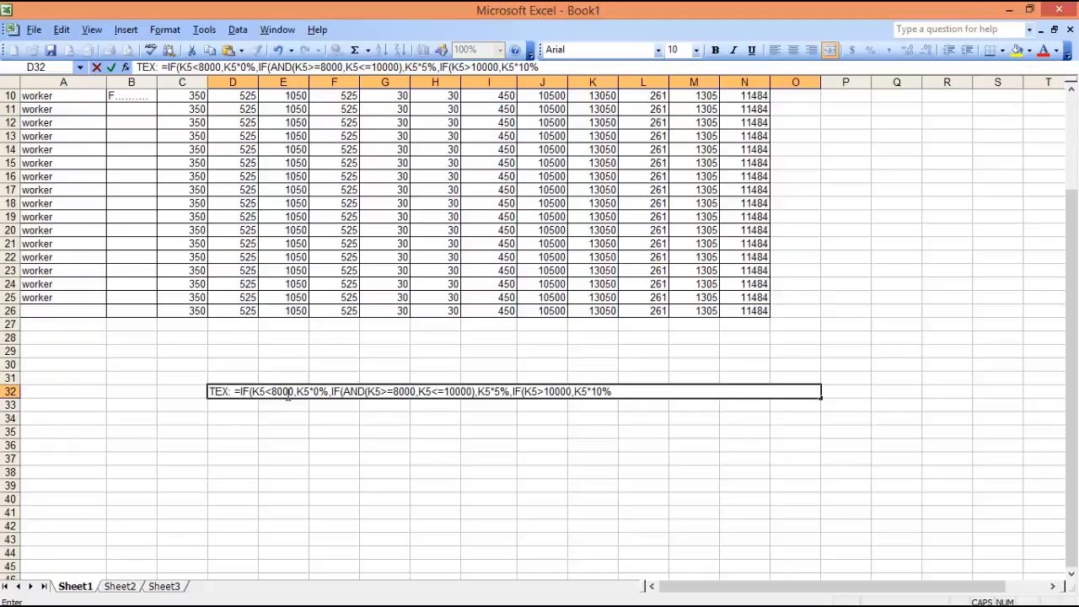
pyautogui.write(')))')
# Review the finished salary sheet from its title row down to the tax formula note in row 32.
pyautogui.scroll(3, 325, 374)
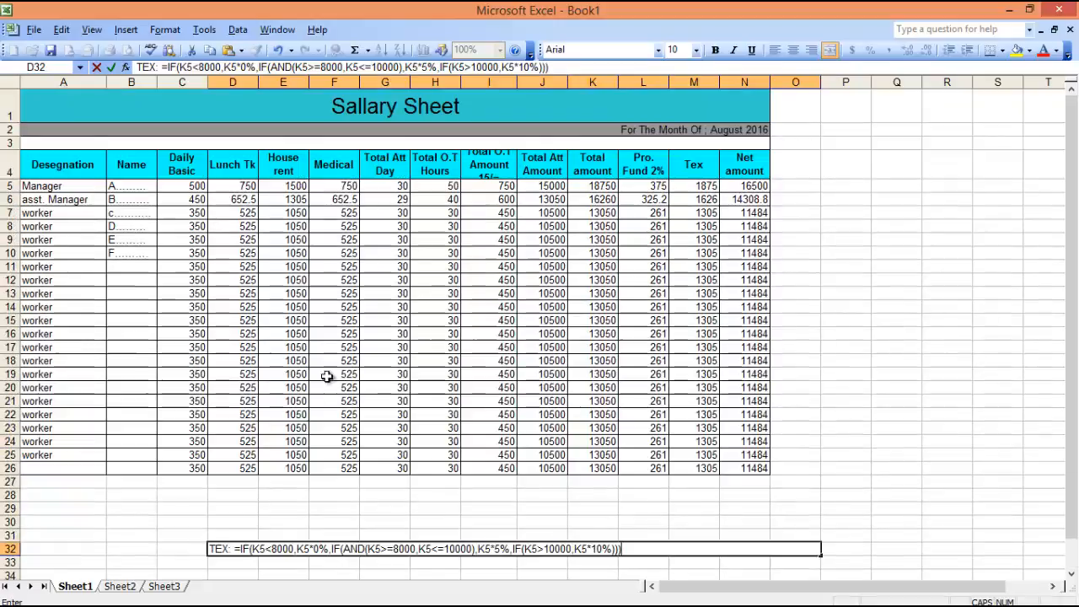
pyautogui.scroll(-2, 434, 338)
pyautogui.scroll(2, 427, 331)
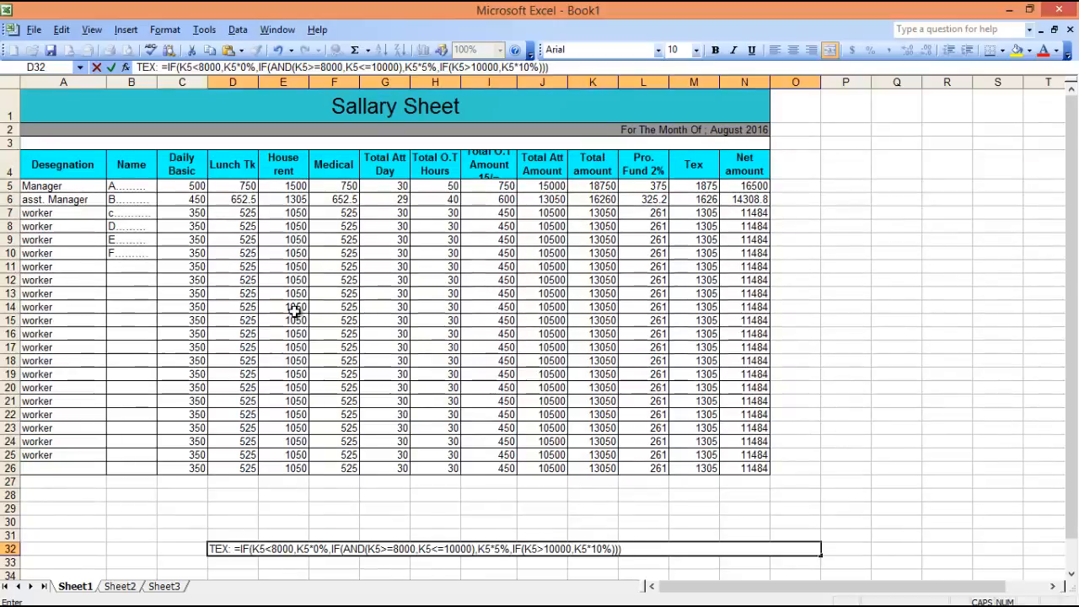
pyautogui.scroll(-1, 291, 306)
pyautogui.scroll(1, 290, 307)
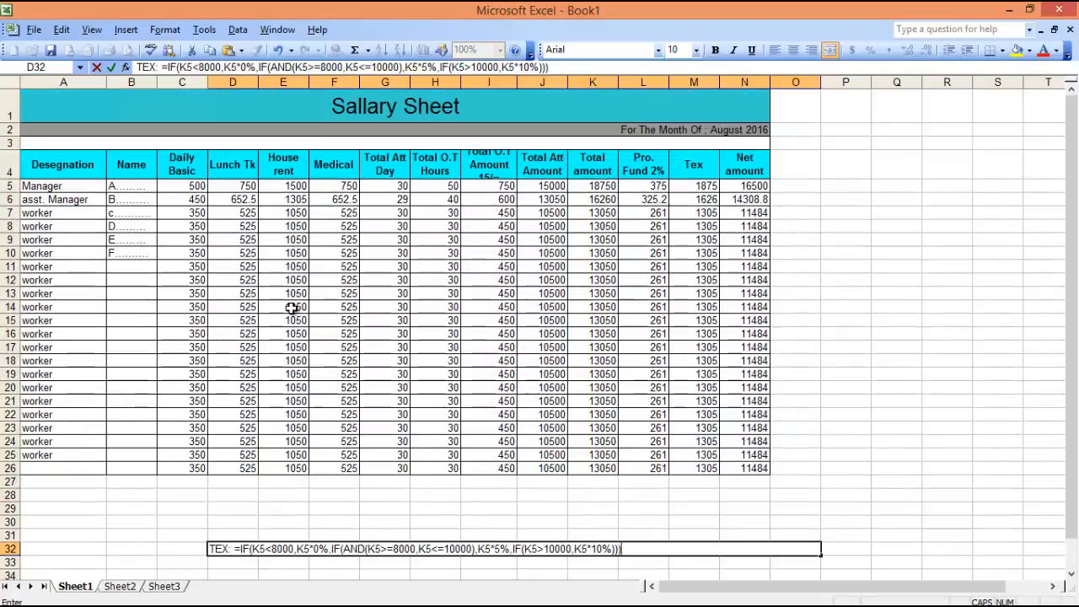
pyautogui.scroll(-2, 292, 309)
pyautogui.scroll(2, 292, 311)
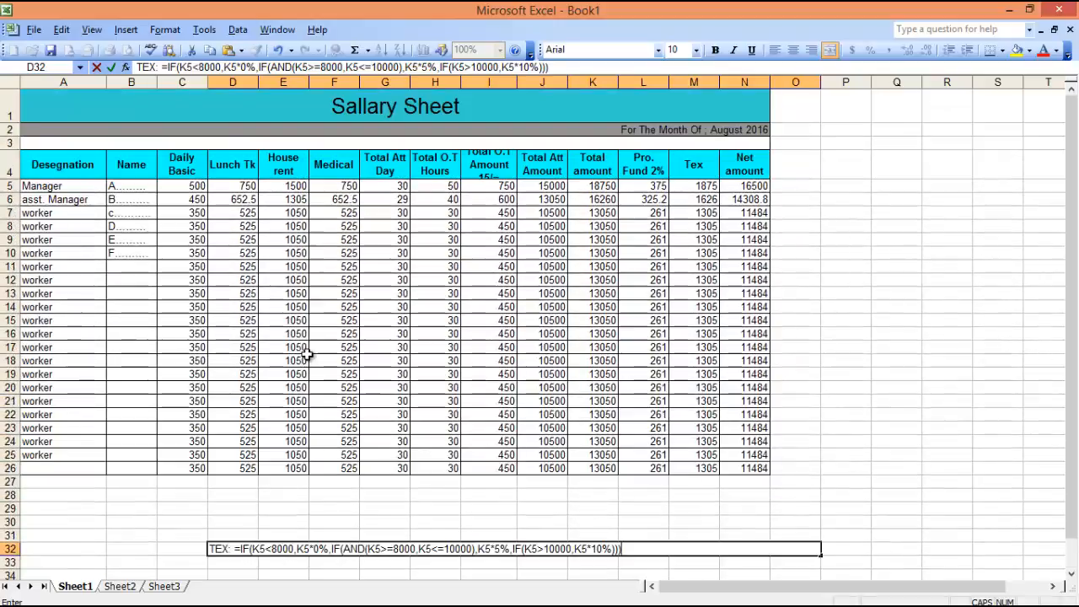
pyautogui.scroll(-4, 308, 355)
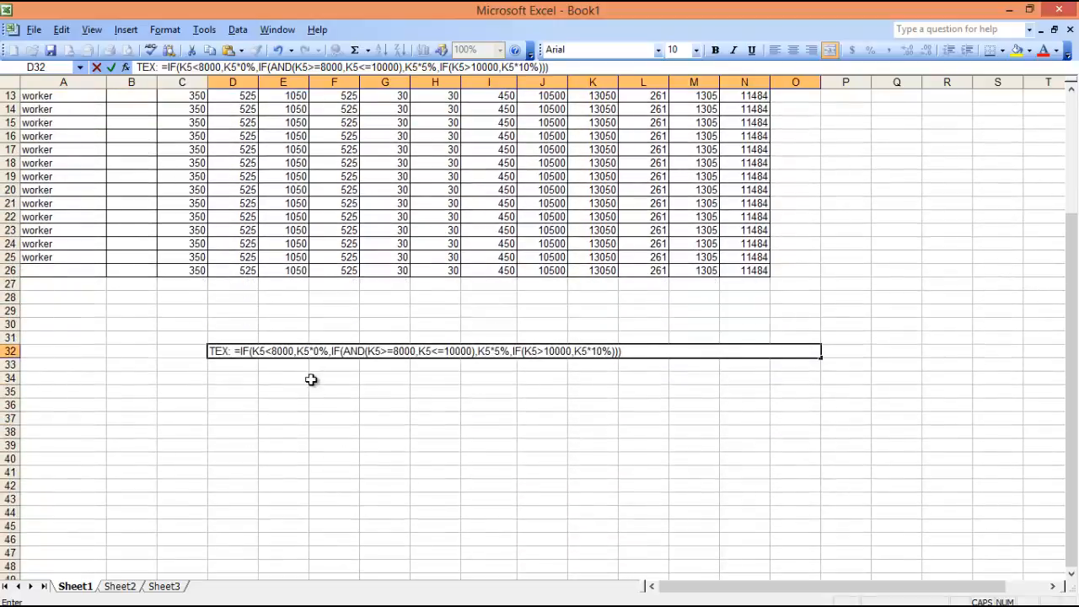
pyautogui.scroll(3, 312, 375)
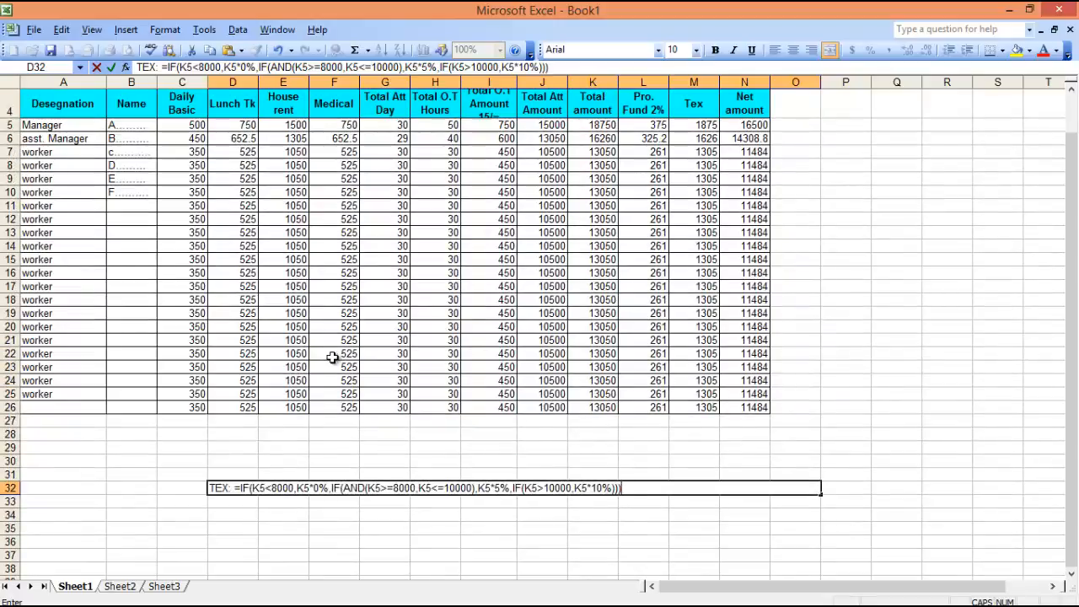
pyautogui.scroll(1, 333, 357)
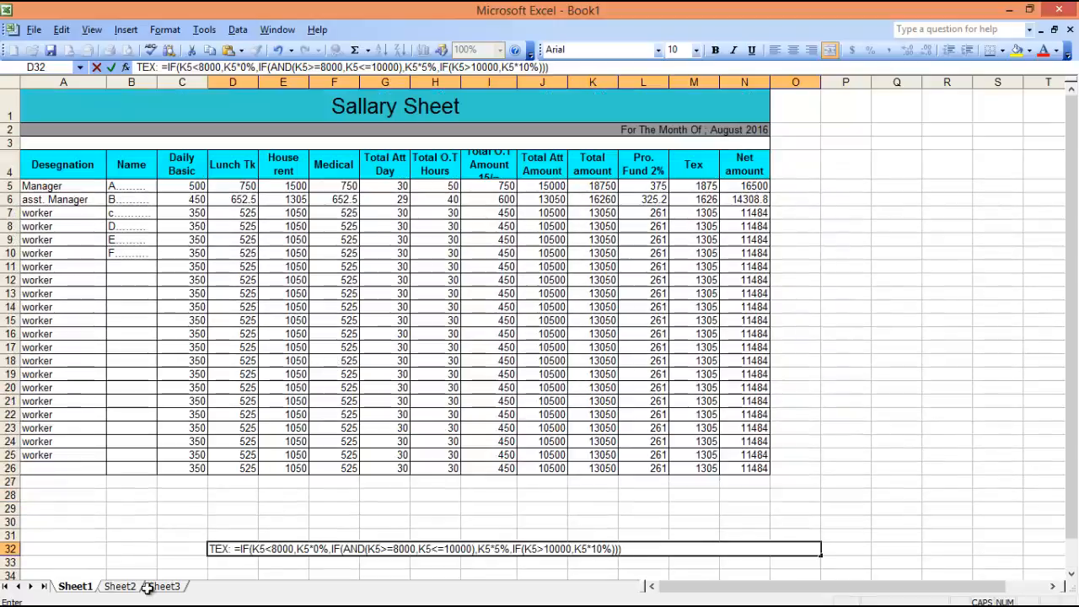